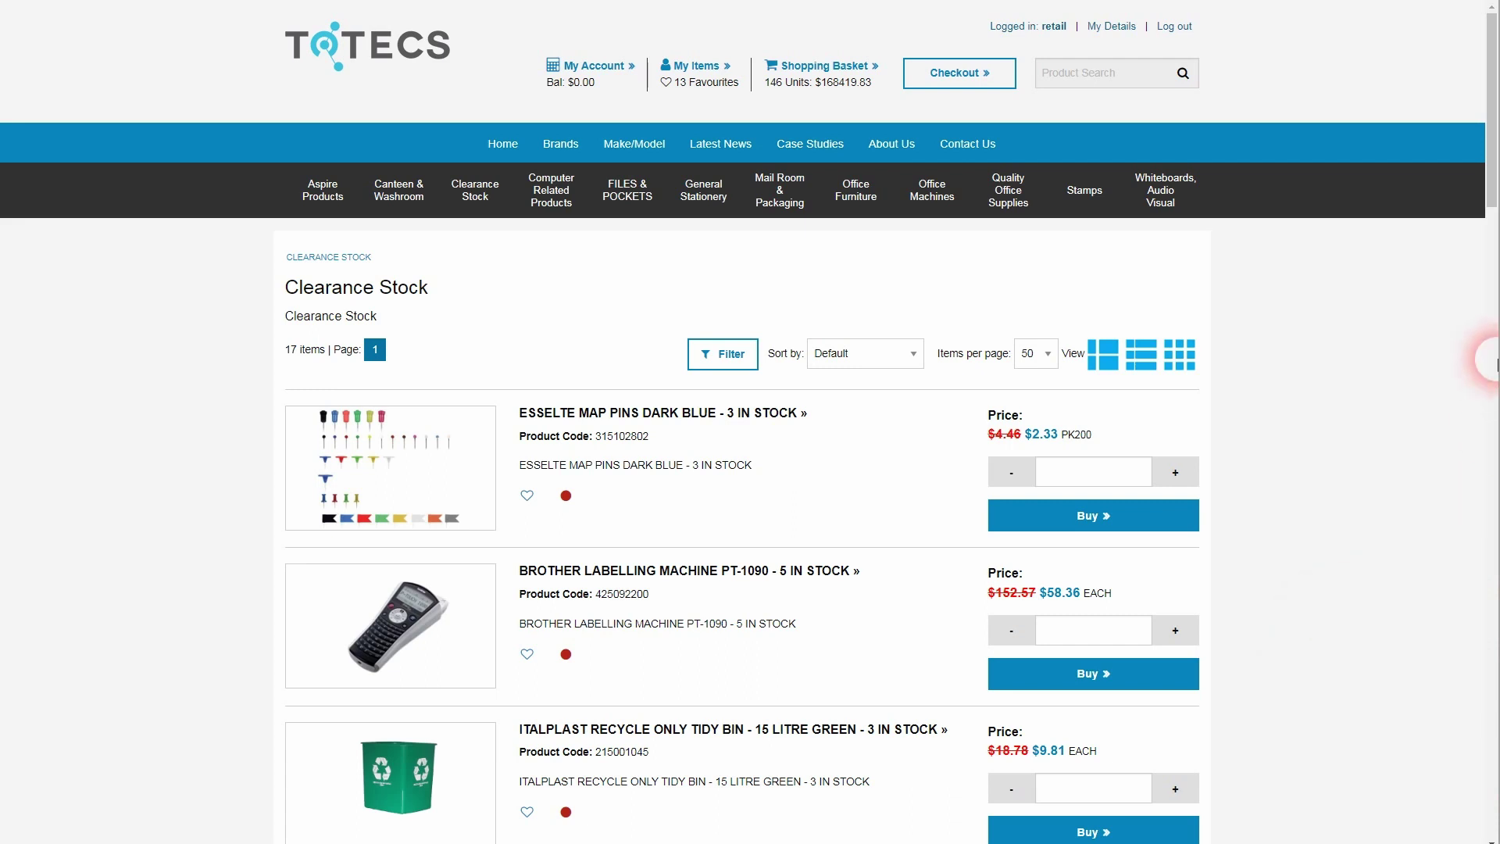
# - Compare the Clearance Stock listing in its detailed, compact line and grid layouts
pyautogui.click(1140, 354)
pyautogui.click(1104, 356)
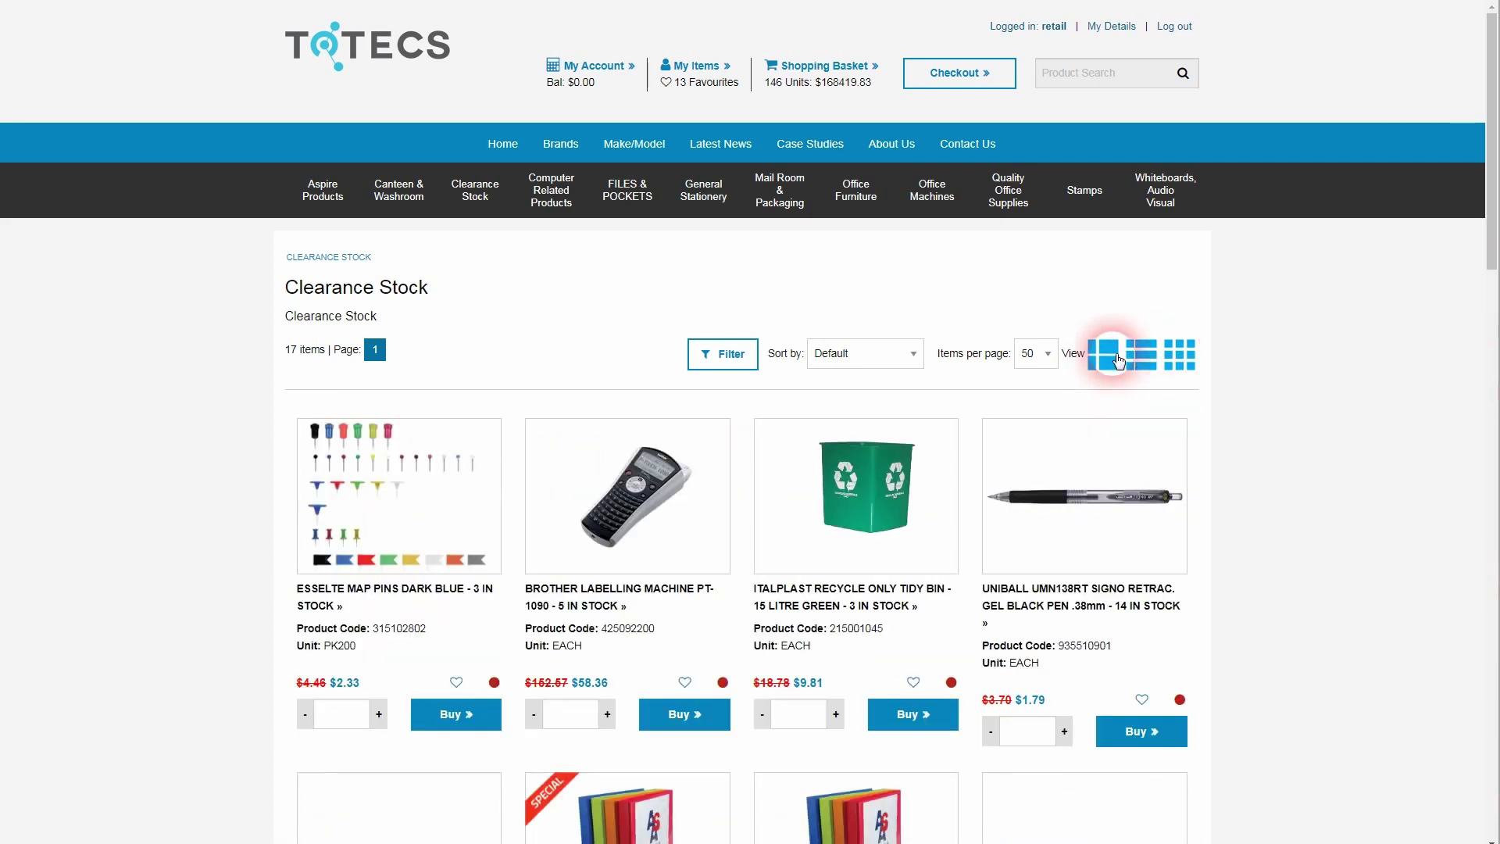
pyautogui.click(1141, 356)
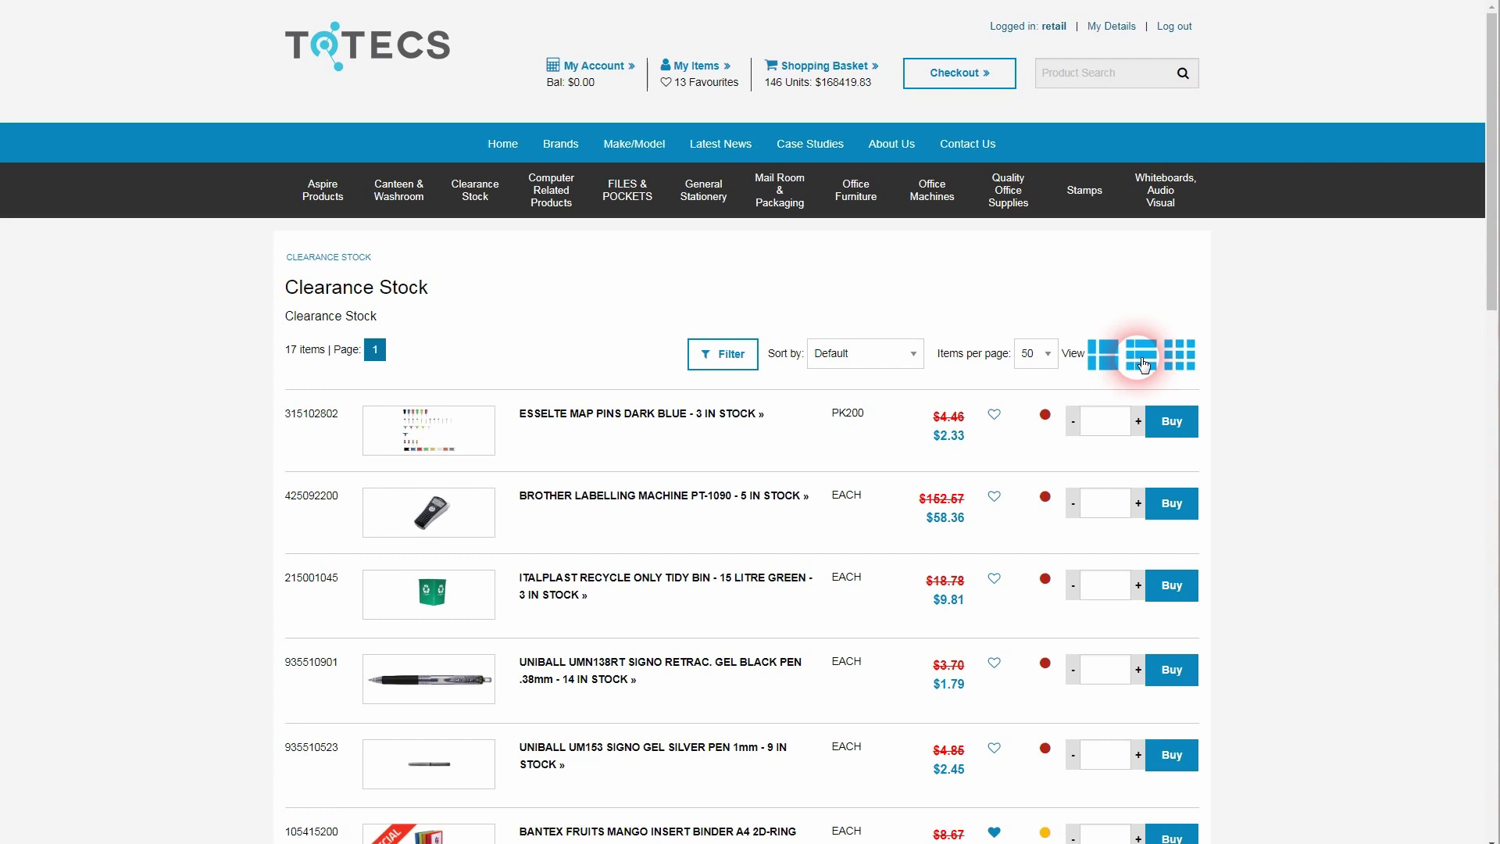
pyautogui.click(1178, 356)
pyautogui.click(1110, 361)
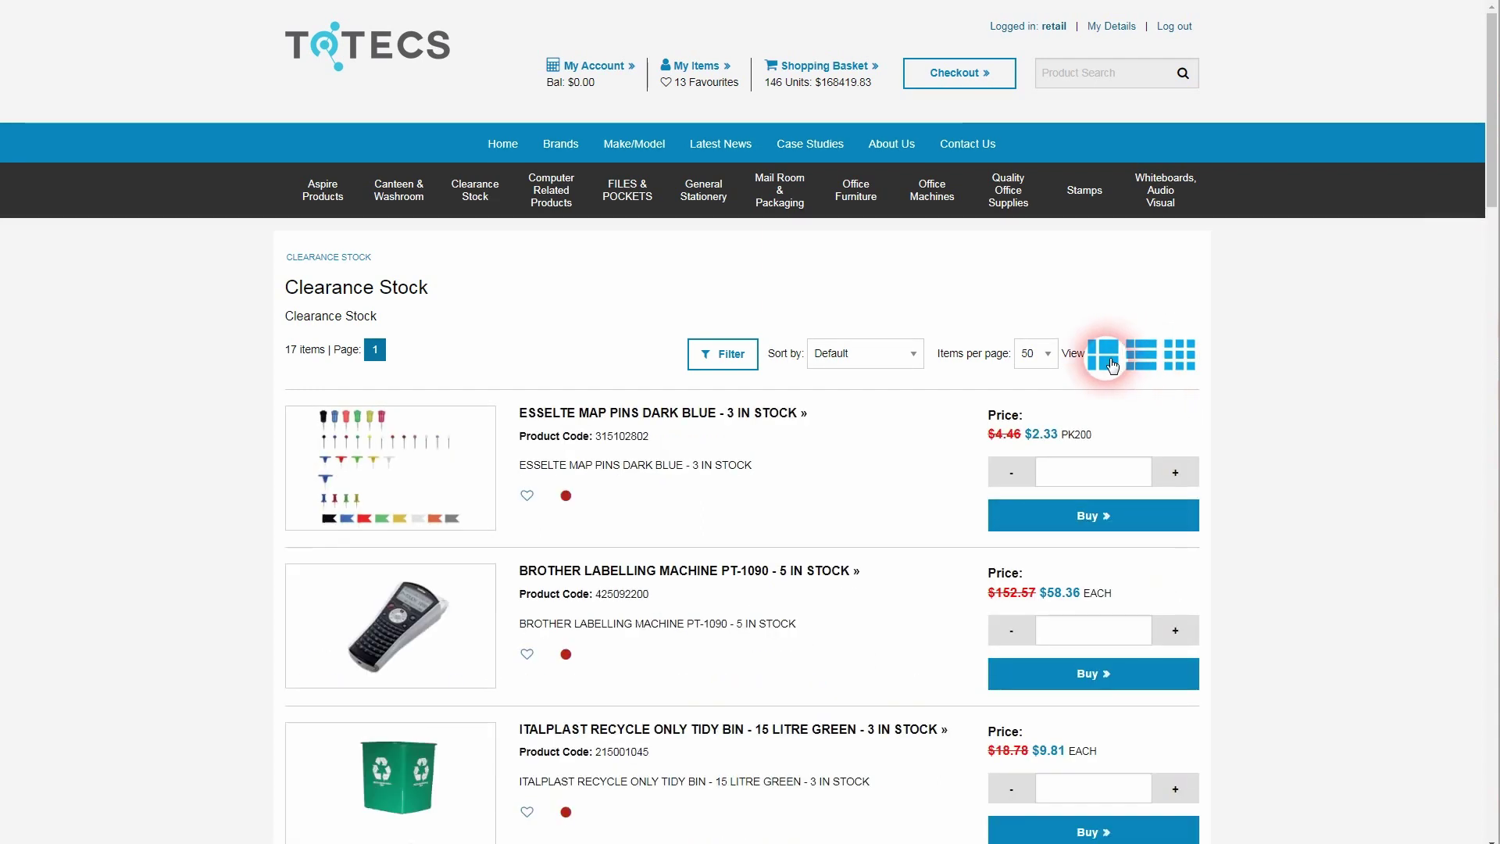
pyautogui.click(1139, 361)
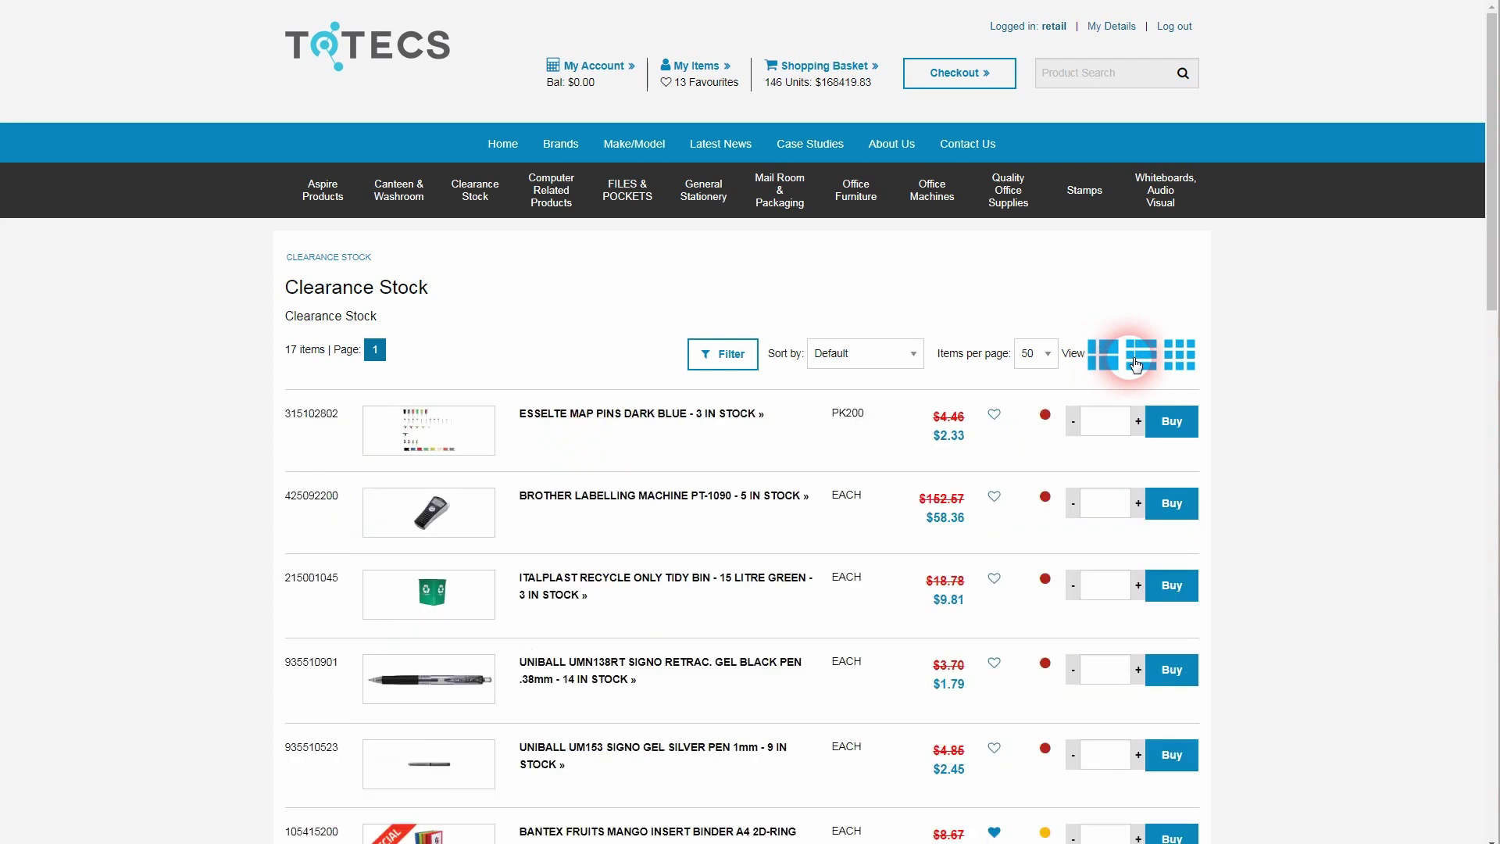
pyautogui.click(1182, 361)
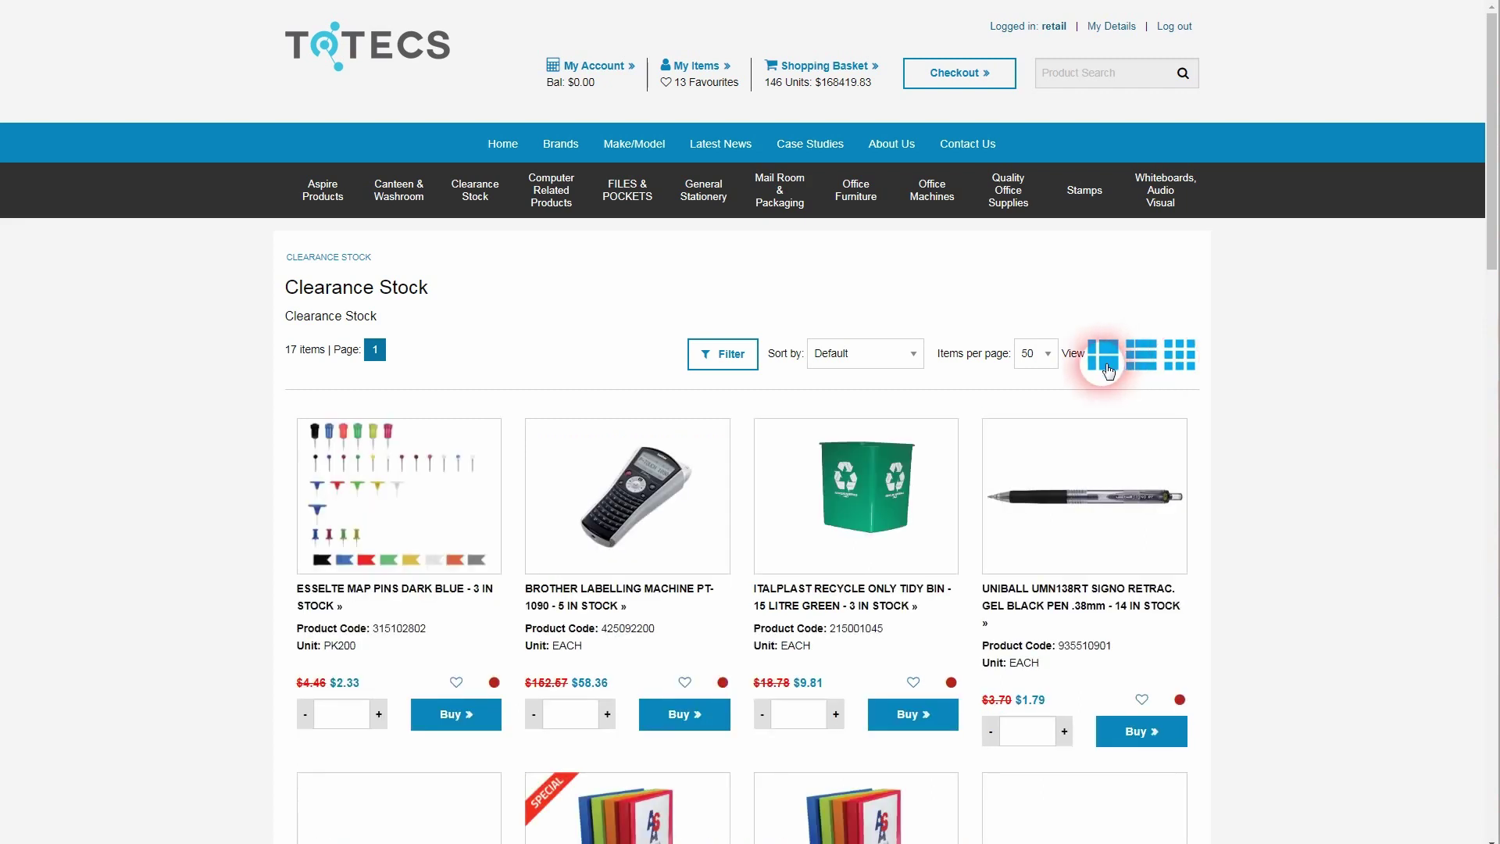
pyautogui.click(1155, 362)
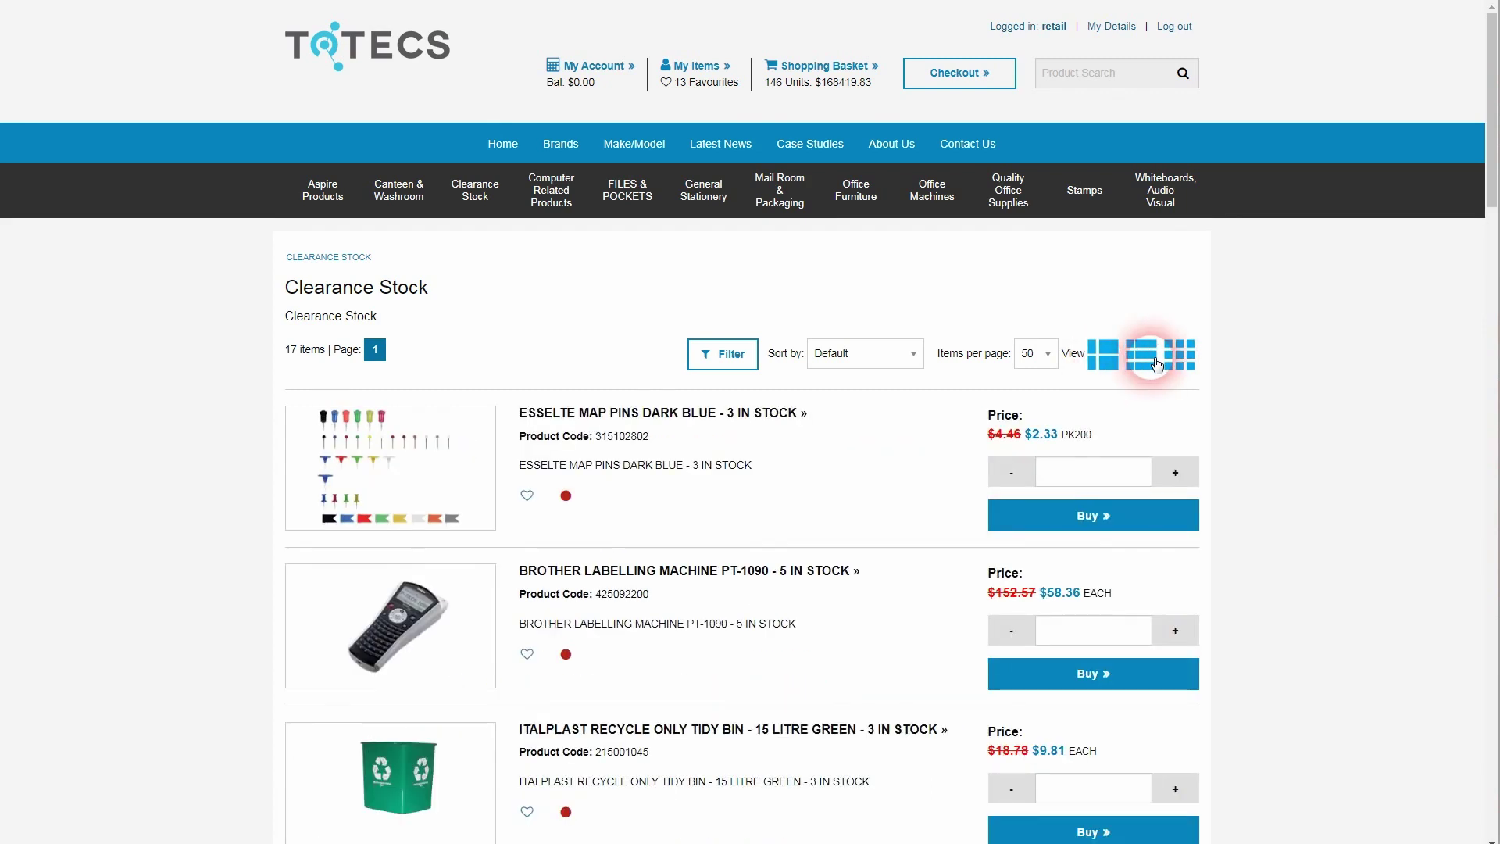
pyautogui.click(1157, 363)
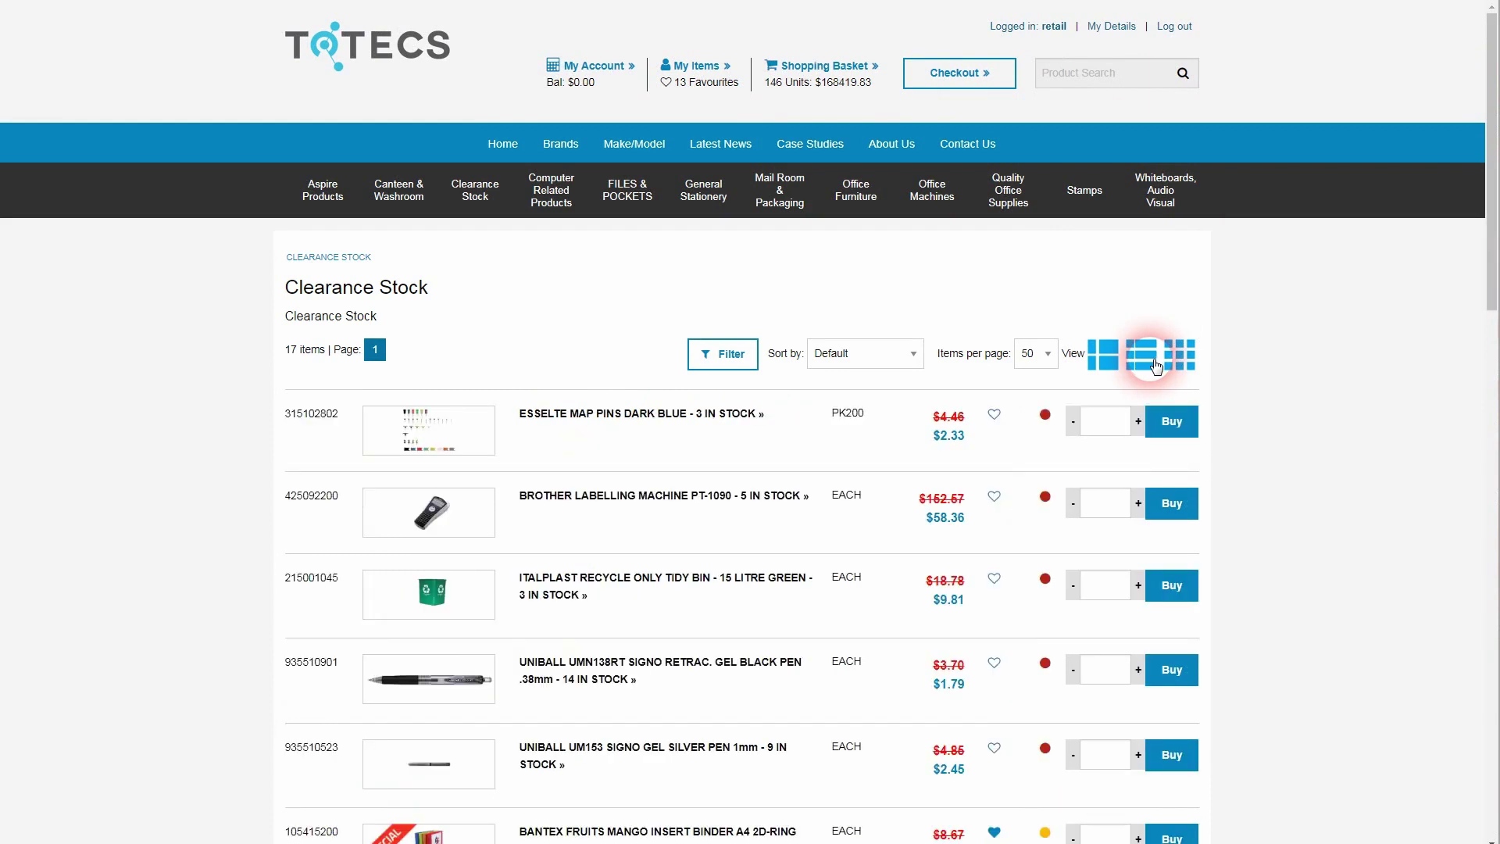
# - View the Favourites page under My Items, and return to the Clearance Stock category in the detailed layout
pyautogui.click(707, 65)
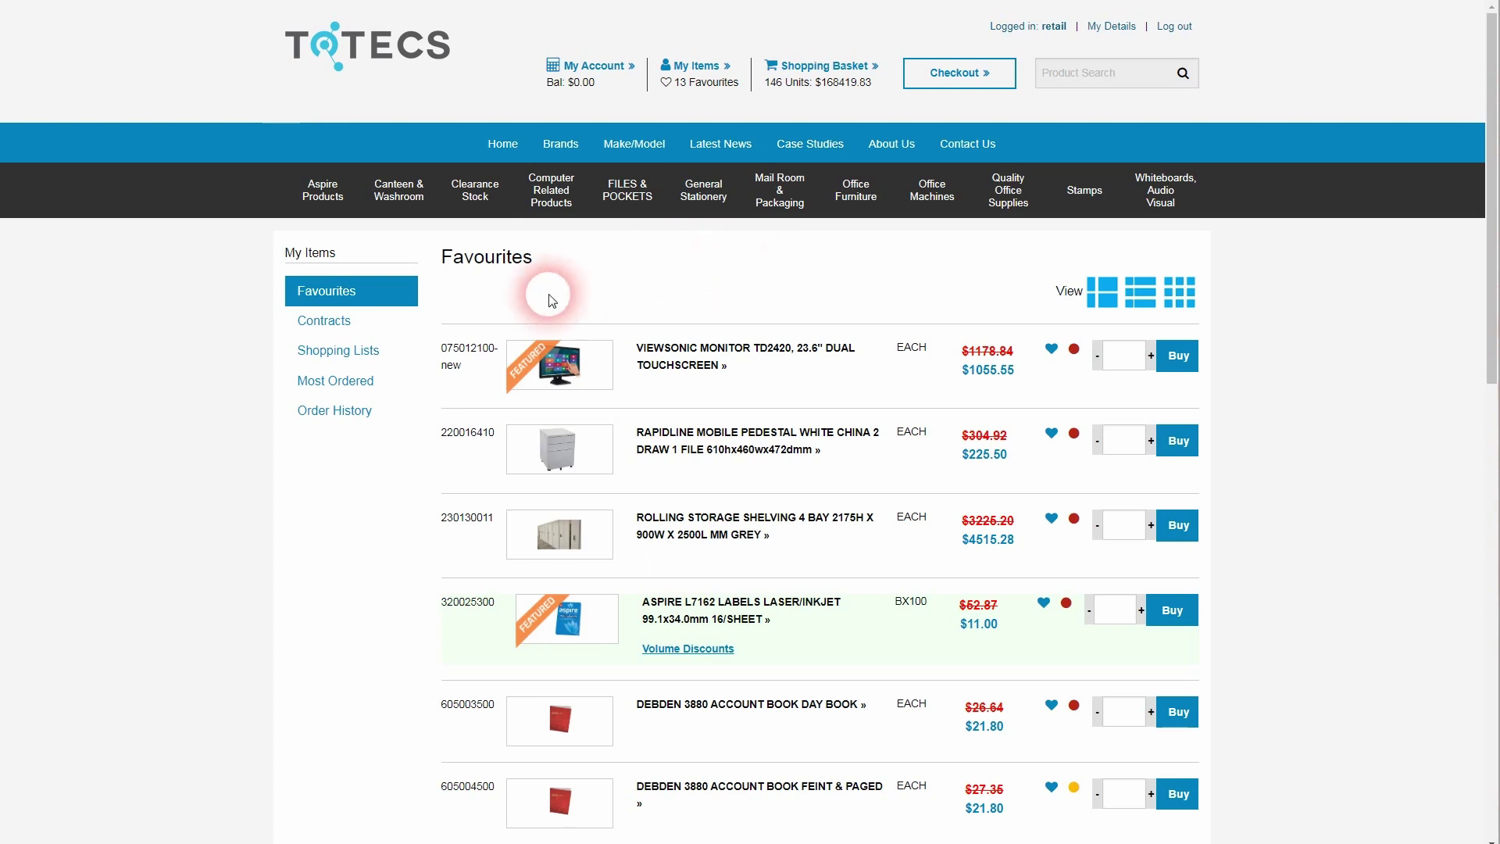
pyautogui.click(475, 189)
pyautogui.click(1103, 354)
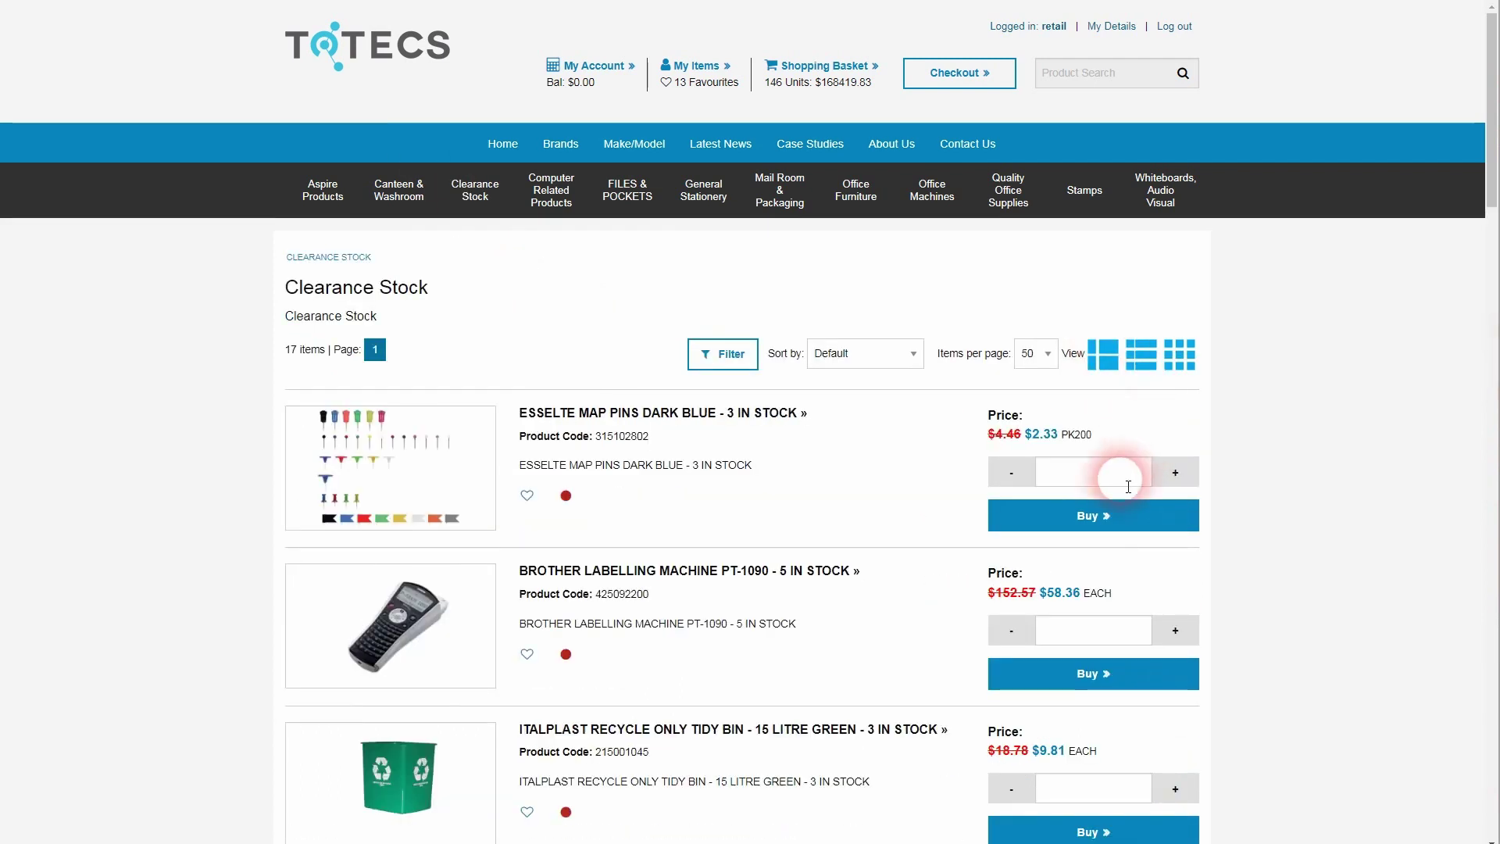
# - Add one pack of Esselte Map Pins Dark Blue to the shopping basket
pyautogui.click(1176, 473)
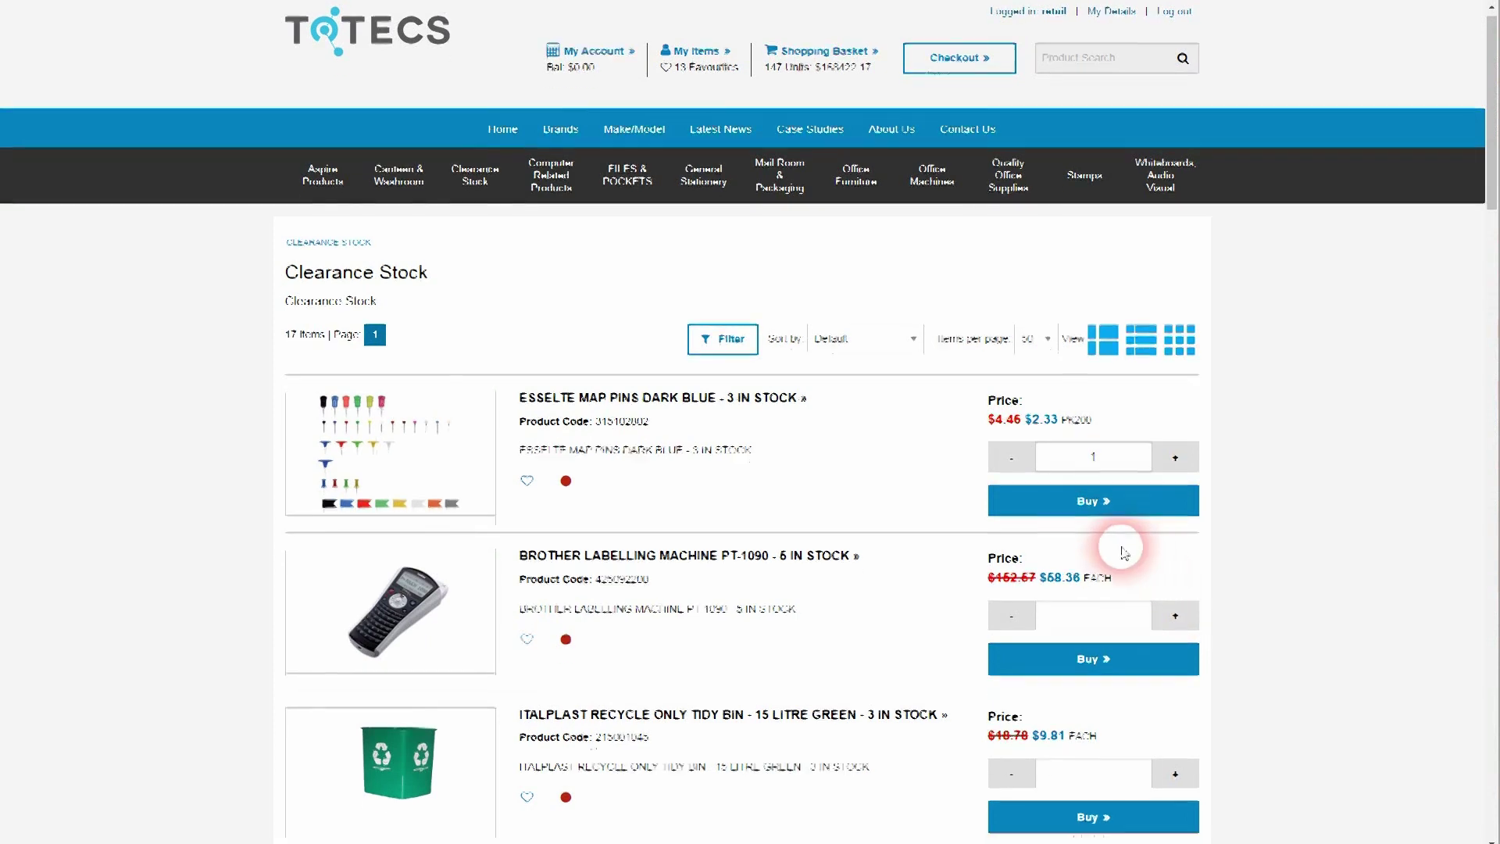
pyautogui.scroll(-7, 1122, 547)
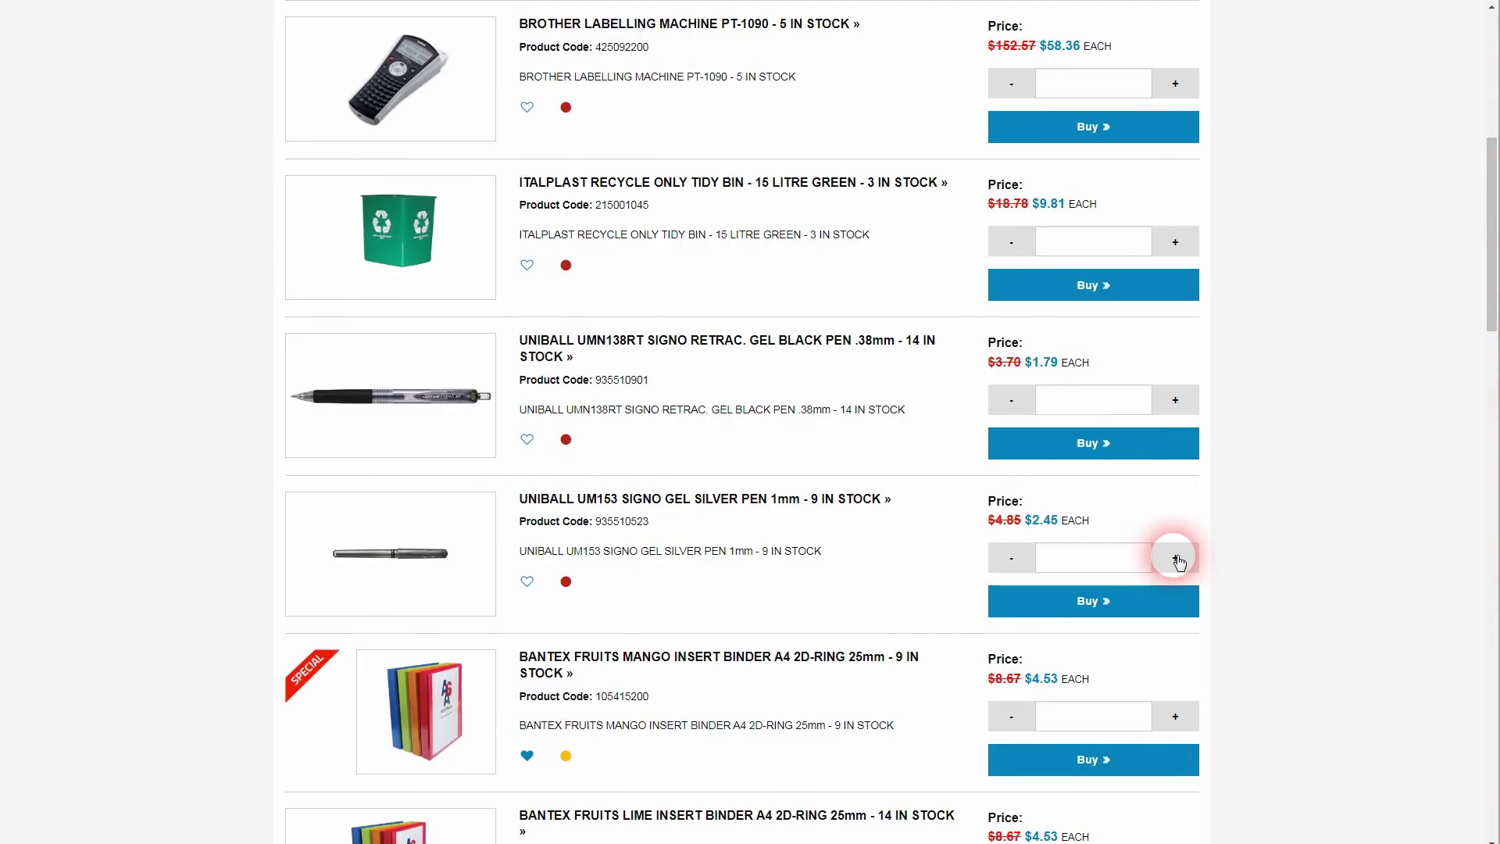
pyautogui.scroll(7, 185, 395)
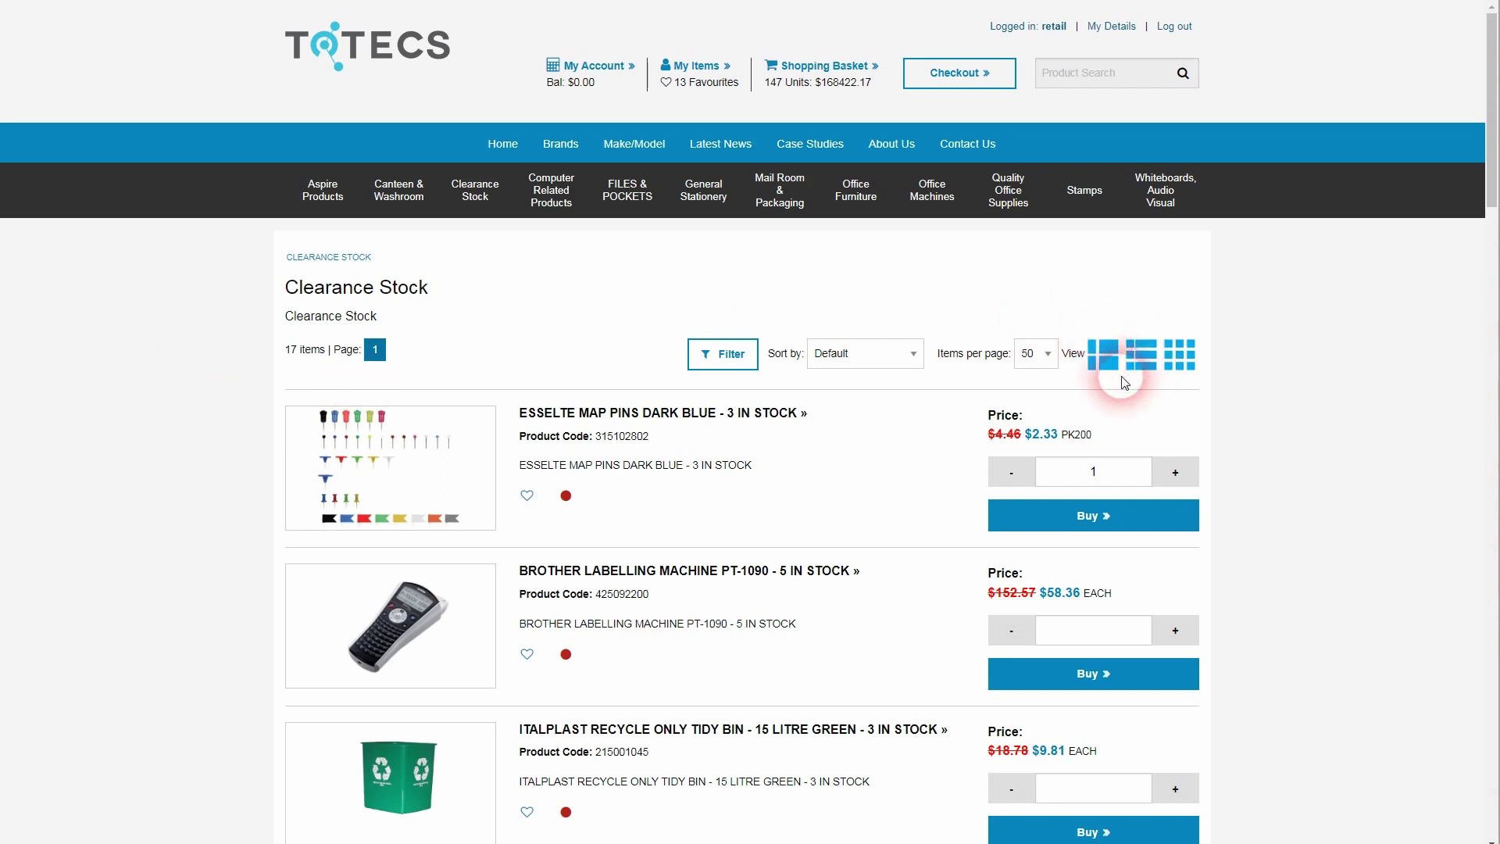
# - Check how the Esselte Map Pins quantity and the other Clearance Stock products are presented in each of the three layouts
pyautogui.click(1141, 354)
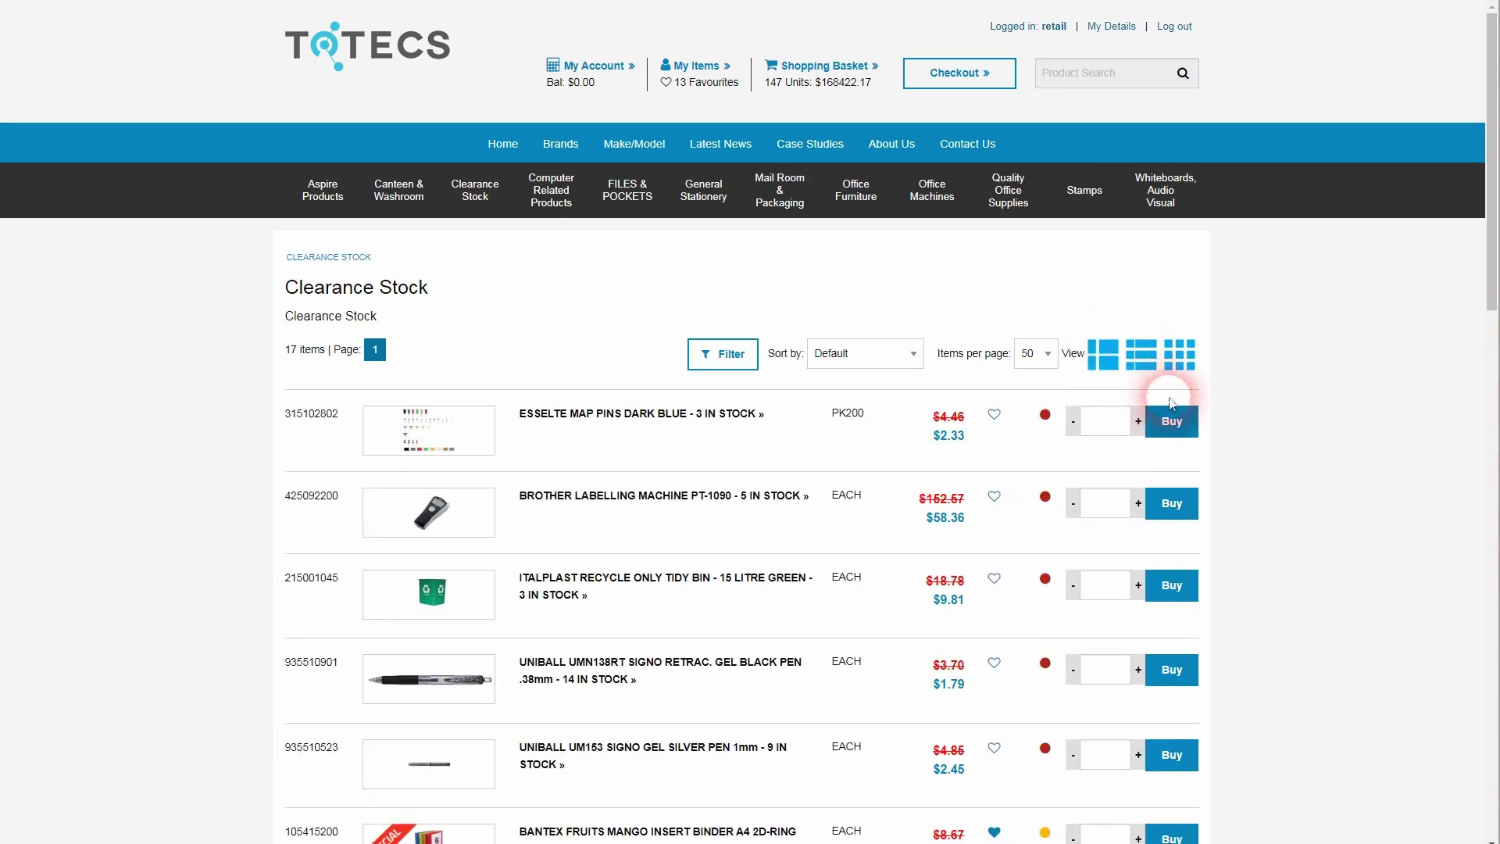
pyautogui.click(1181, 357)
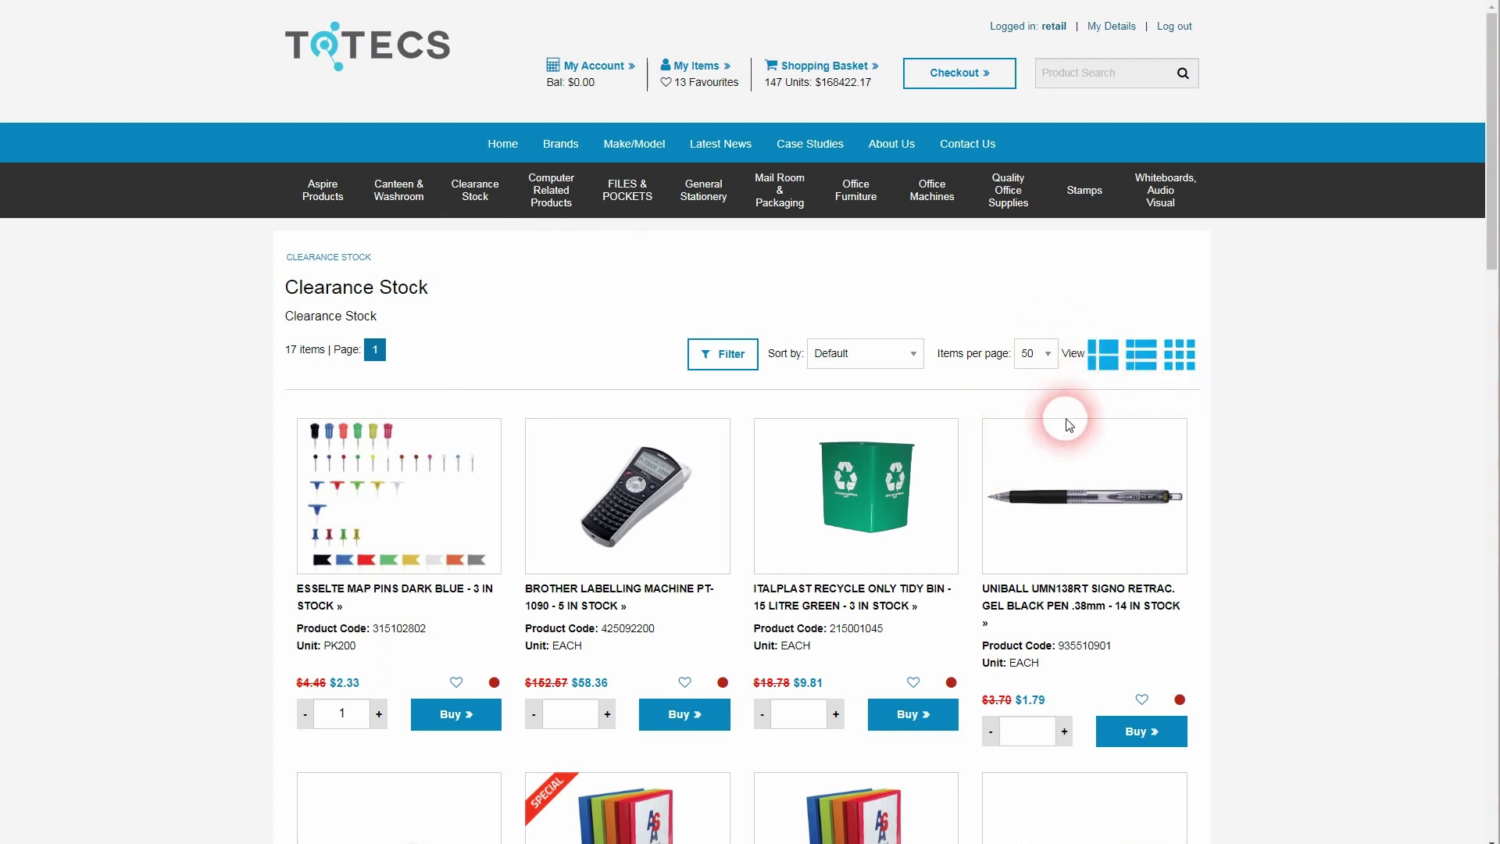
pyautogui.click(1111, 359)
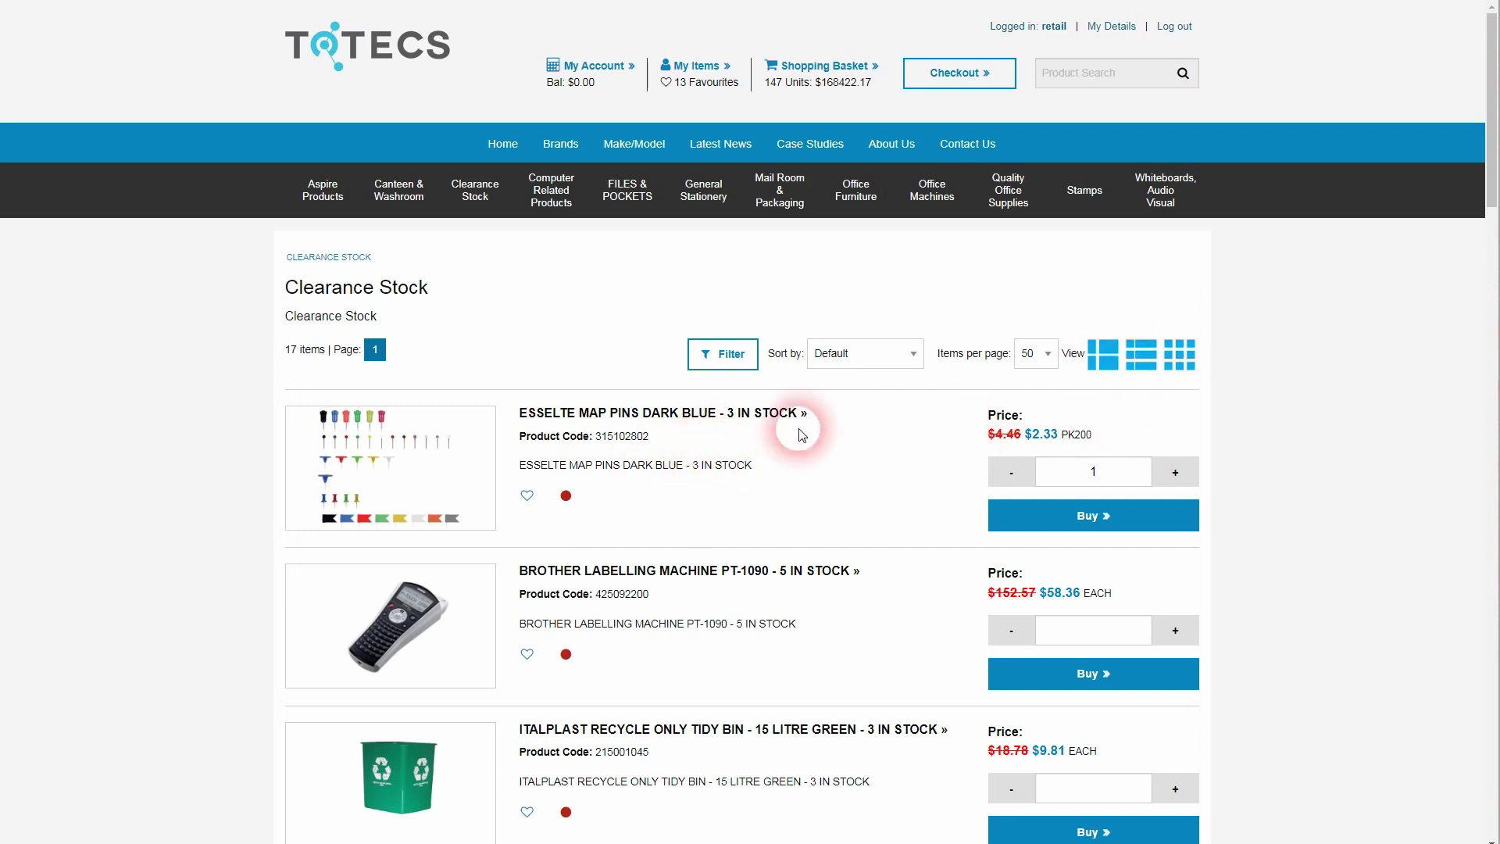
pyautogui.click(1141, 354)
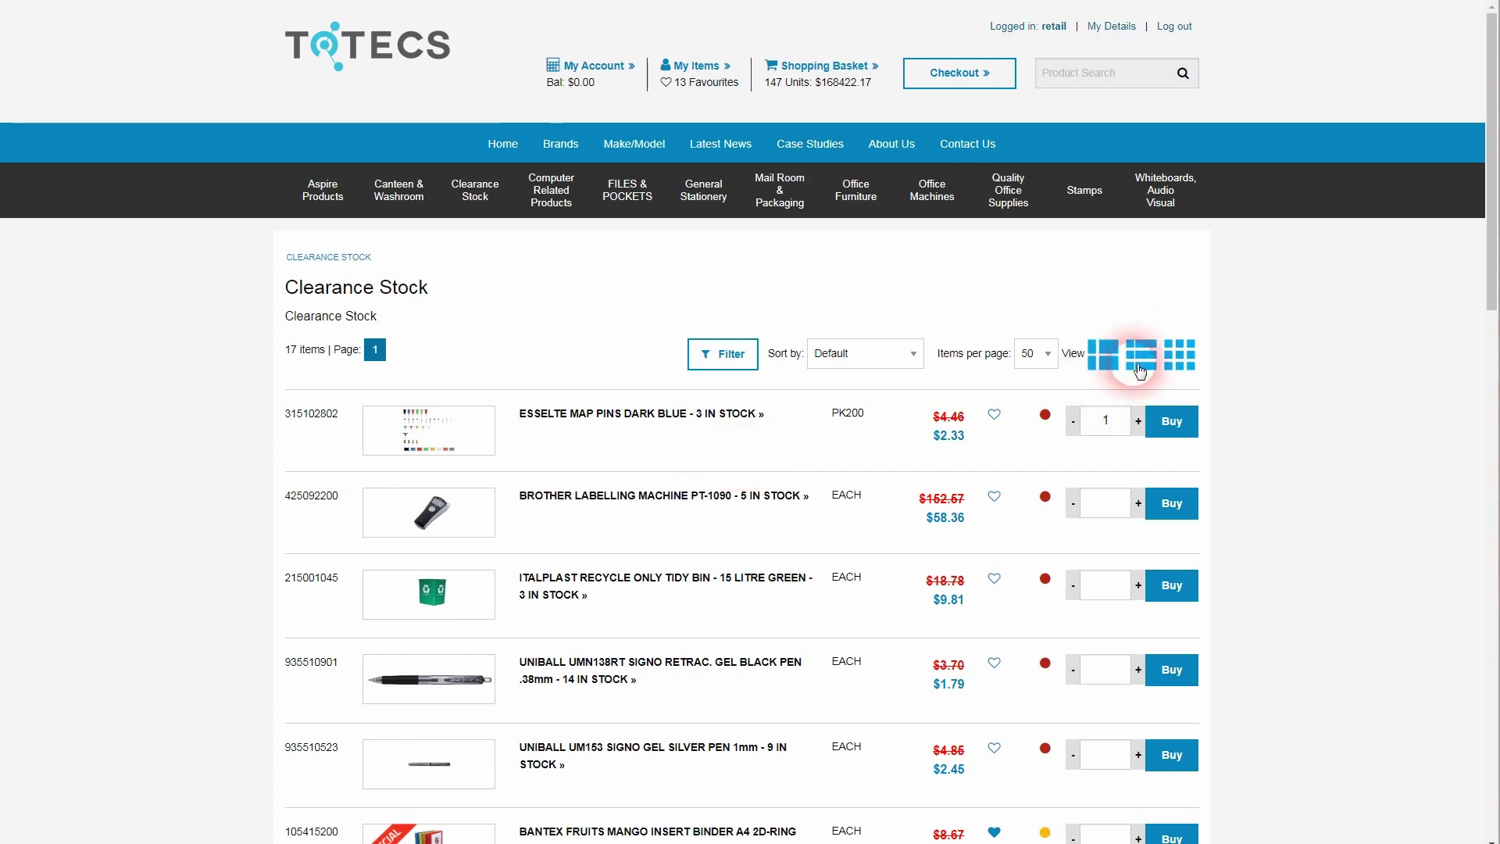
pyautogui.click(1174, 361)
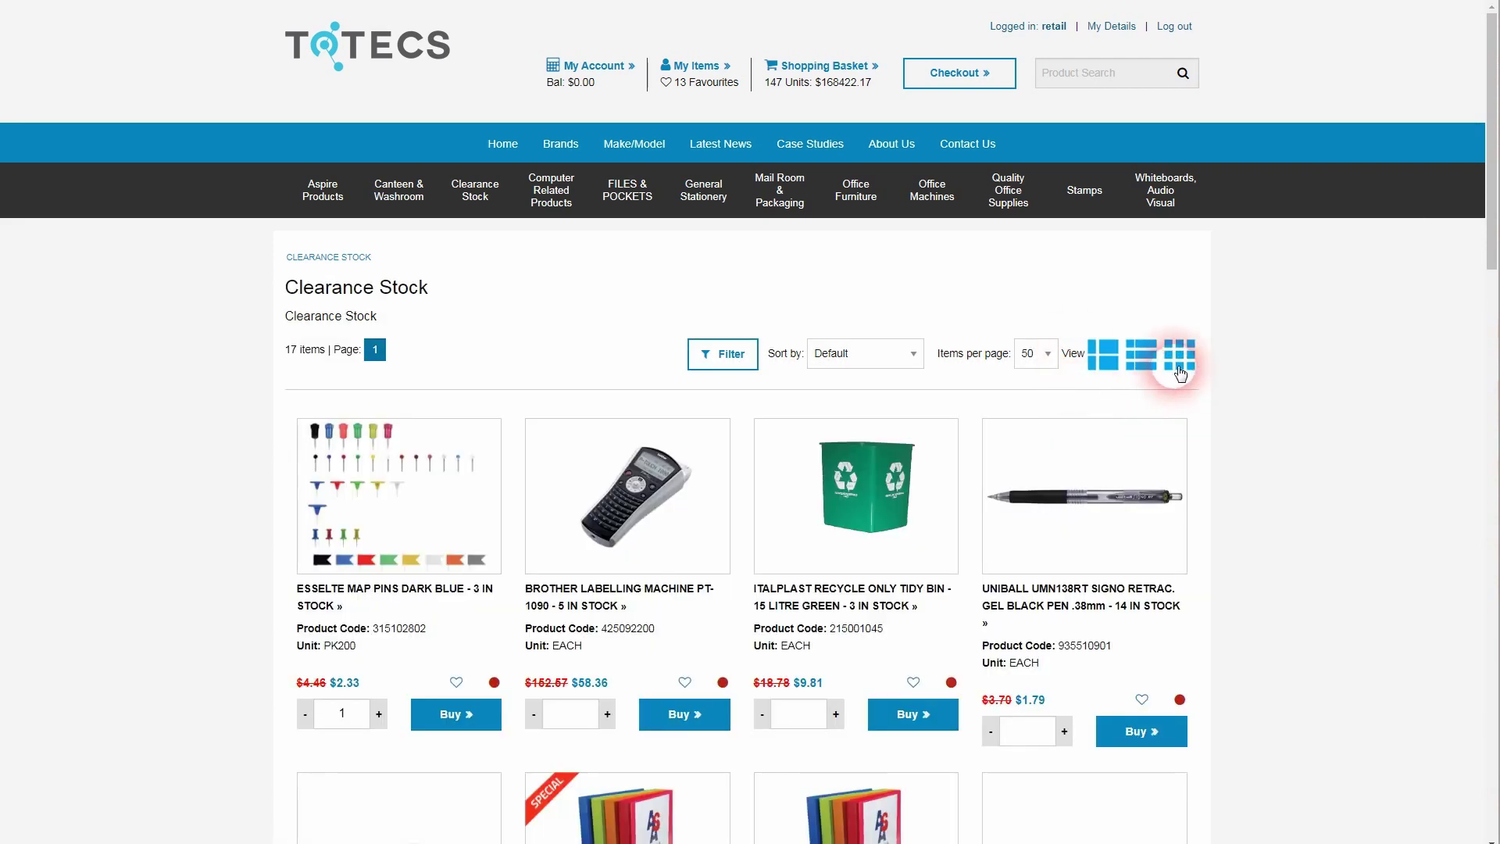
pyautogui.scroll(-3, 815, 671)
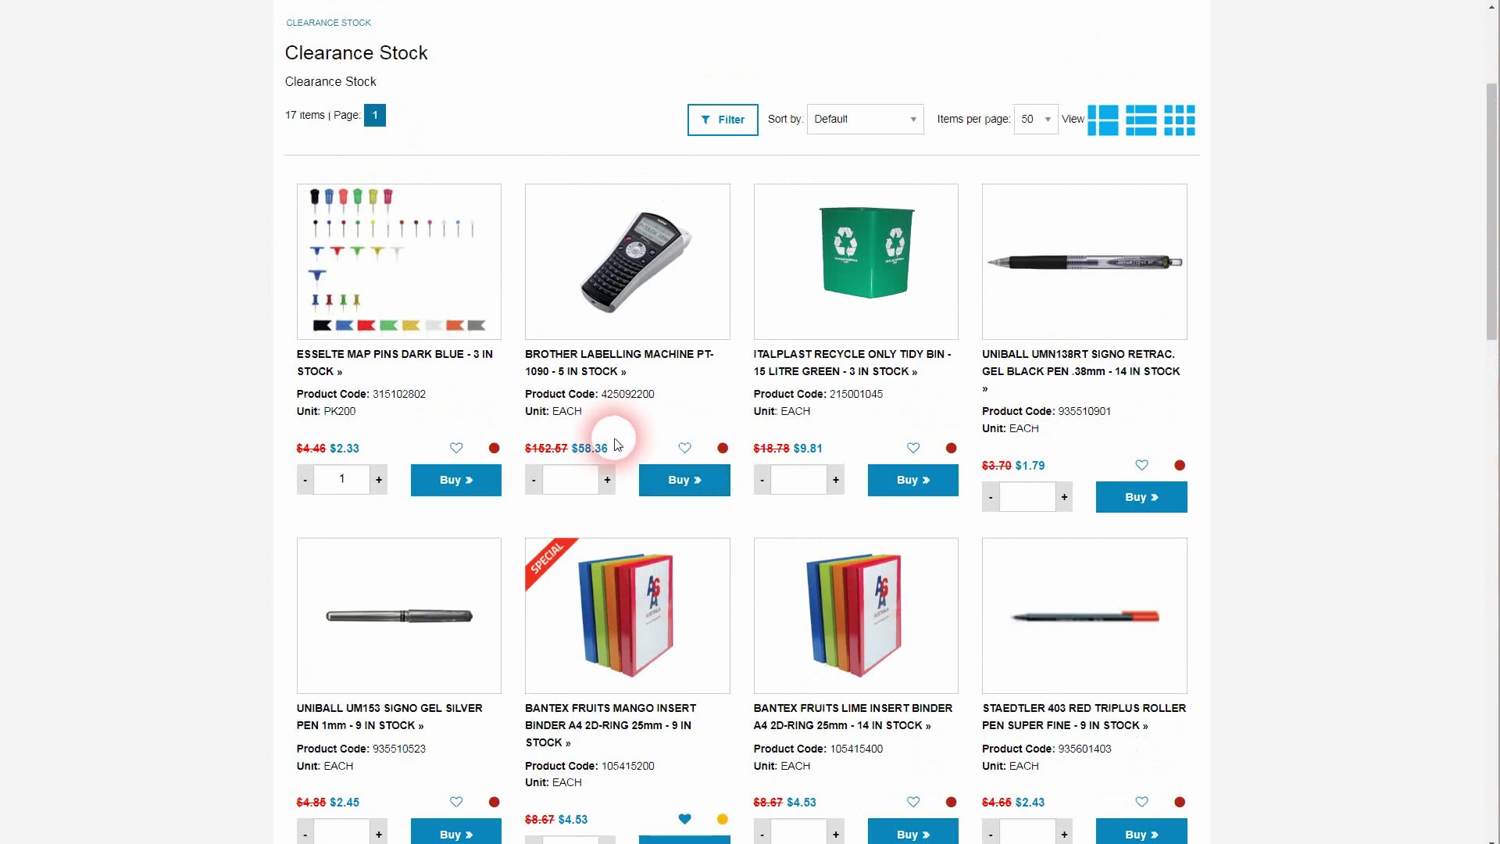
pyautogui.scroll(1, 782, 606)
pyautogui.scroll(1, 1078, 318)
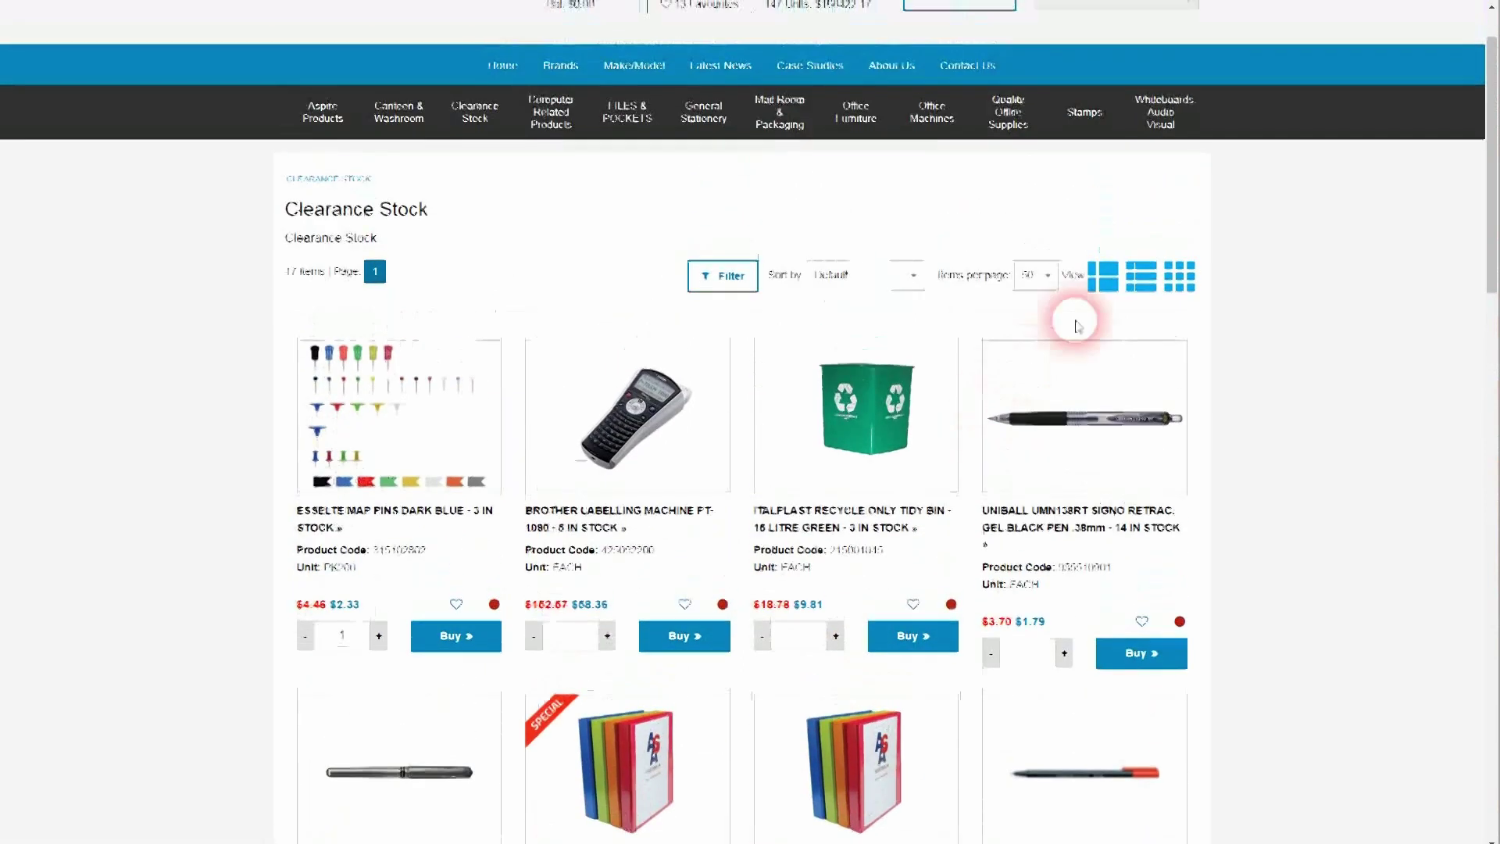
# - Examine the Clearance Stock products in the detailed layout and in the compact line layout
pyautogui.click(1101, 277)
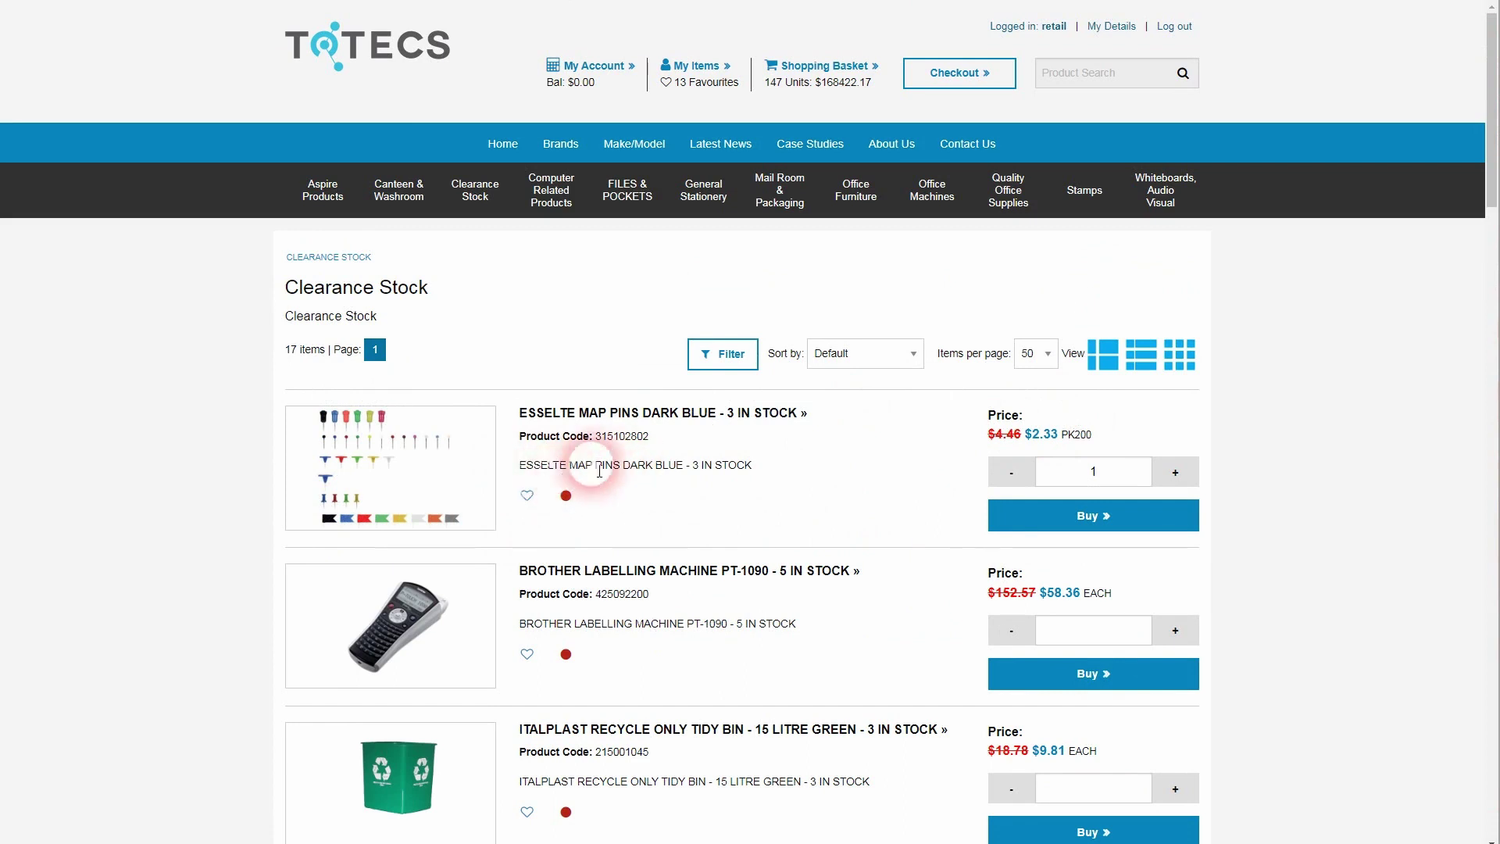
pyautogui.scroll(-1, 736, 519)
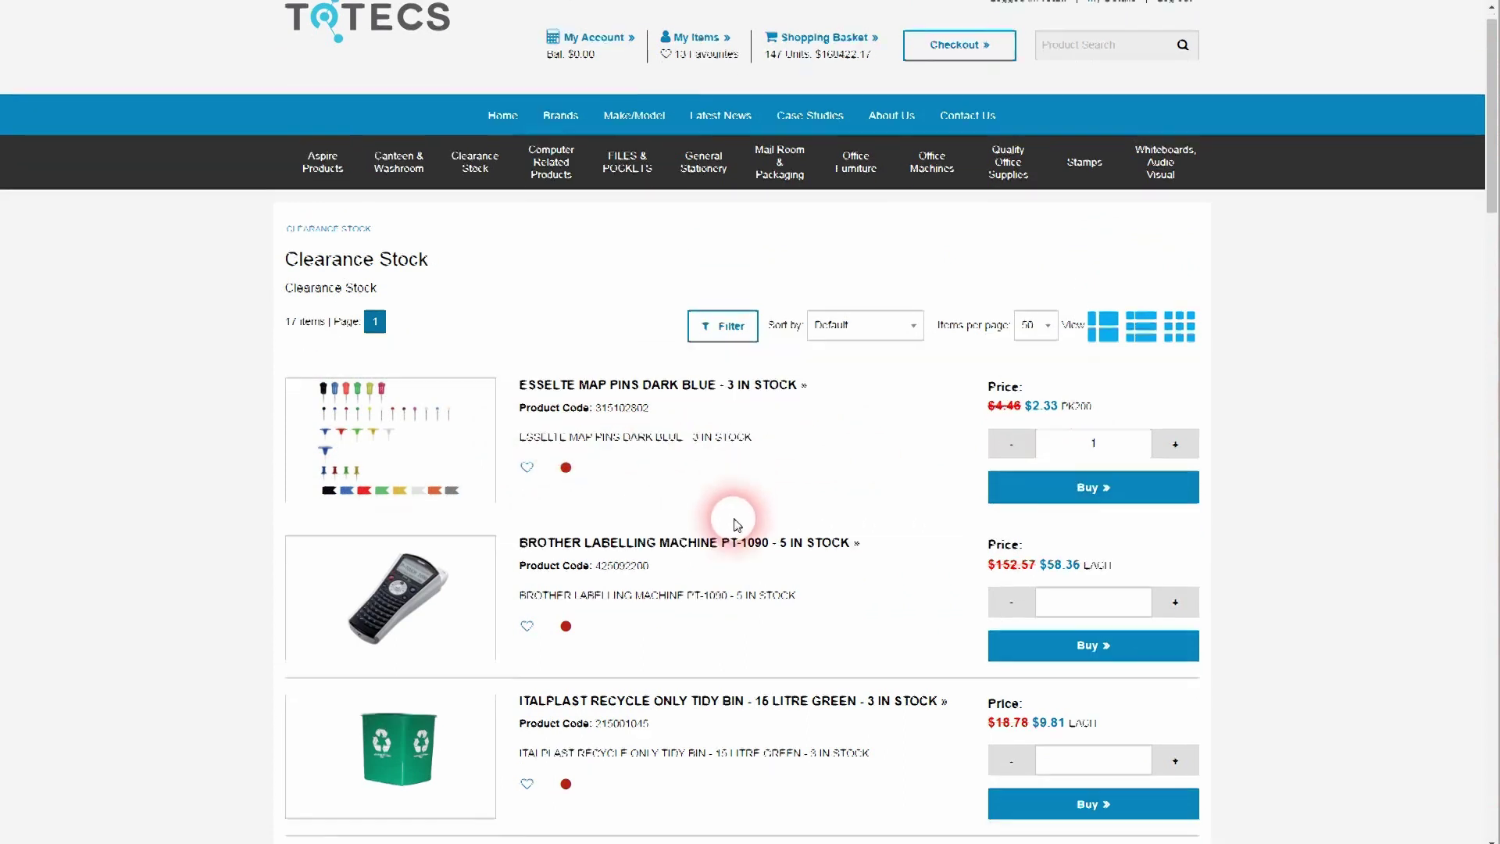
pyautogui.scroll(1, 728, 507)
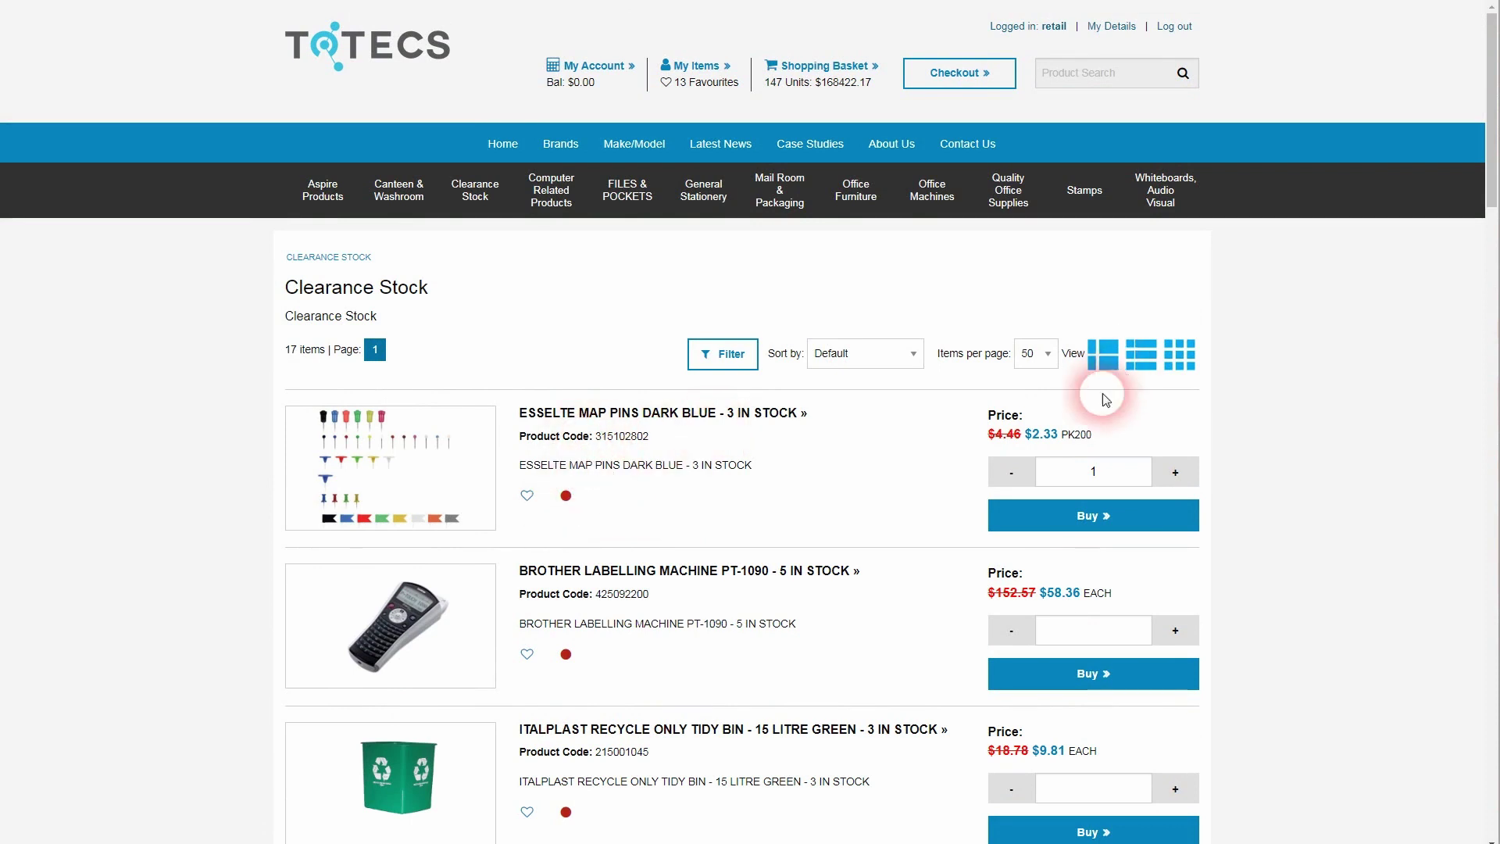
pyautogui.click(1141, 354)
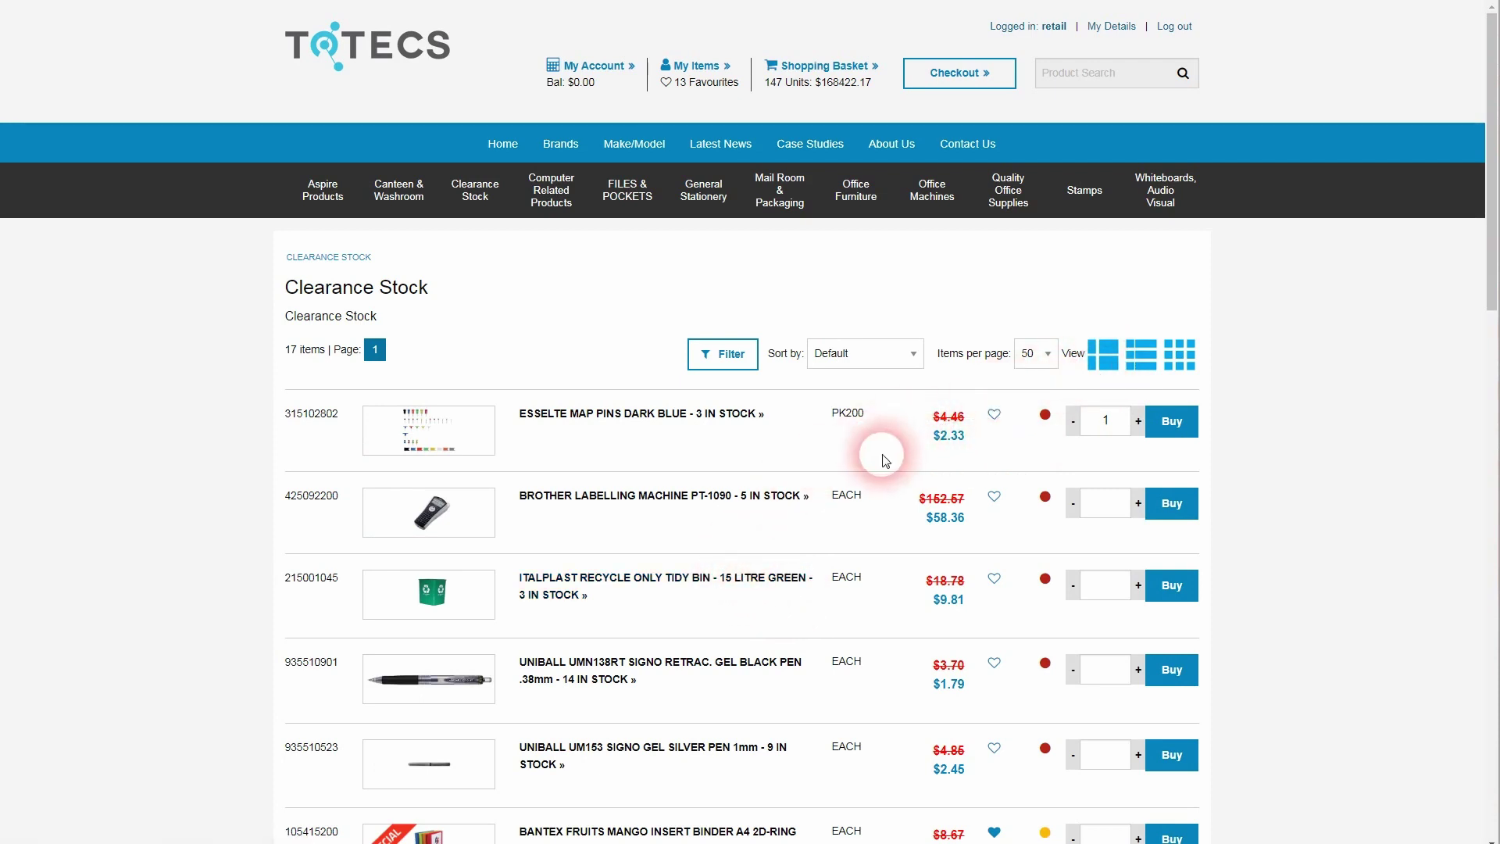
pyautogui.scroll(-2, 891, 469)
pyautogui.scroll(1, 821, 598)
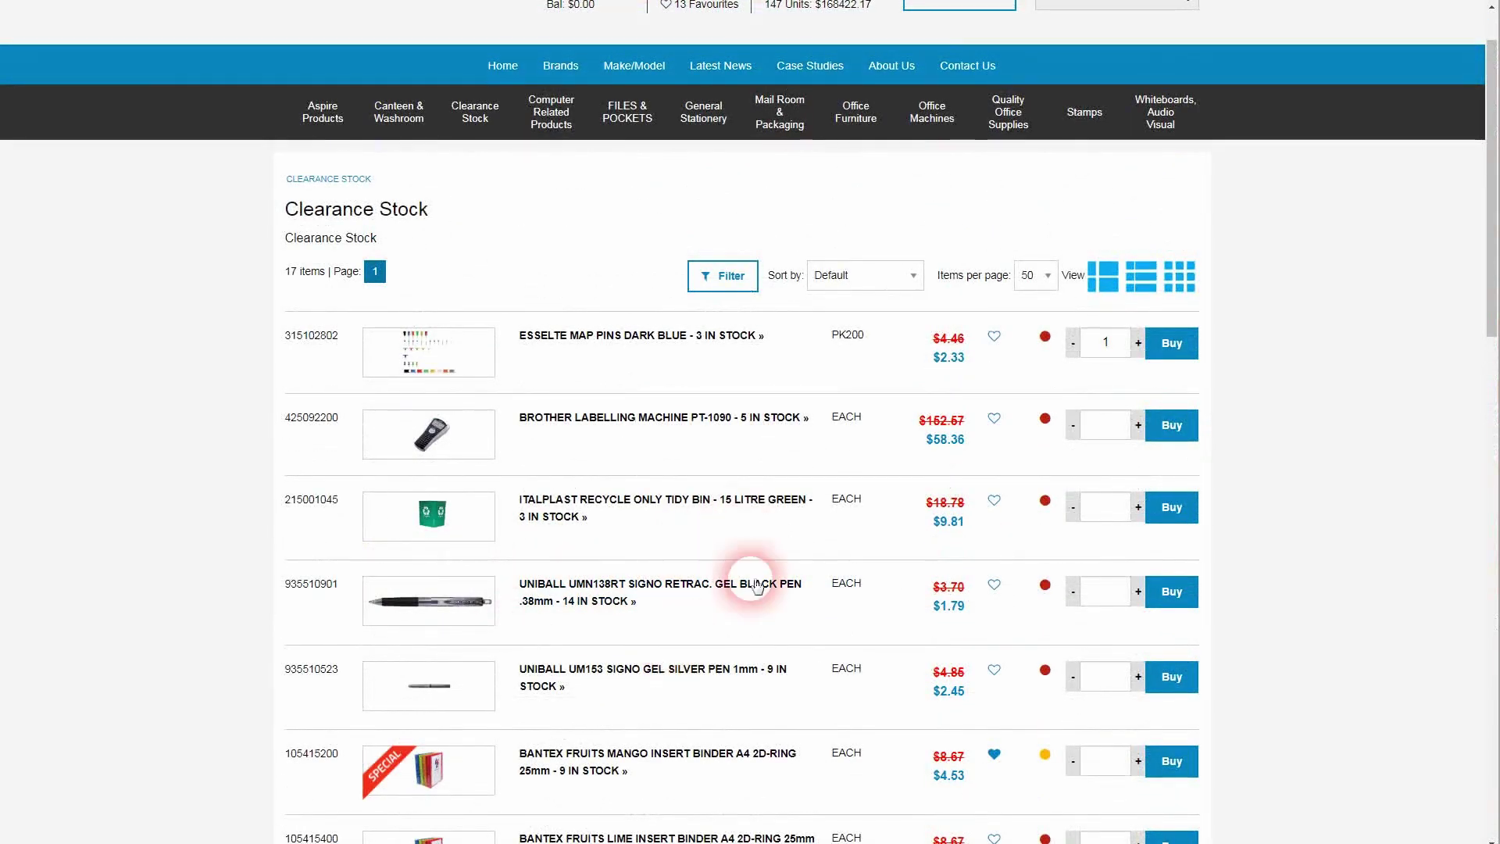
pyautogui.scroll(1, 790, 406)
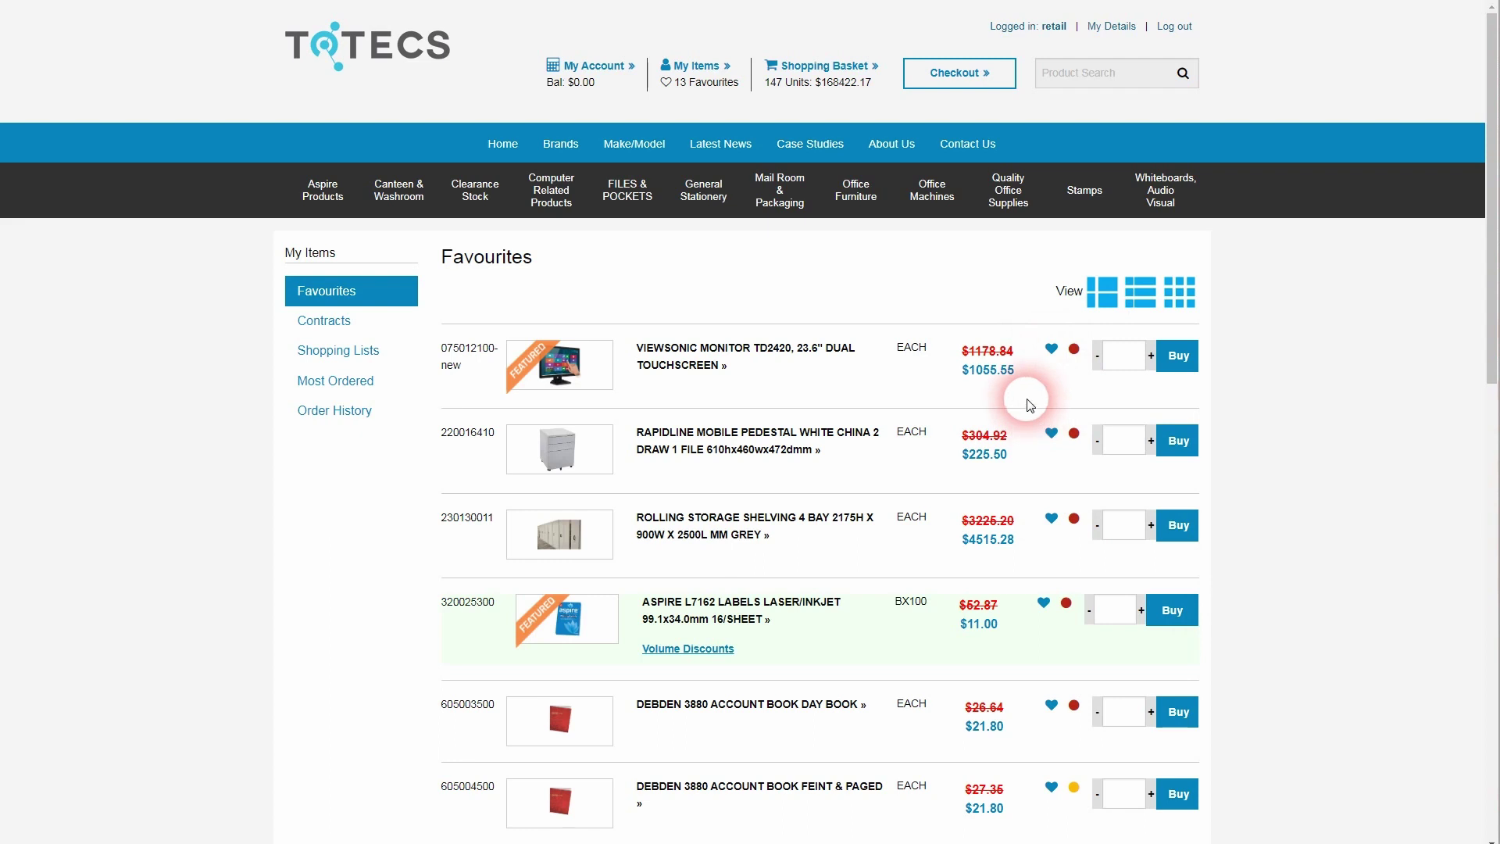
# - Show the Favourites page in the grid layout, and return it to the compact line layout
pyautogui.click(1143, 303)
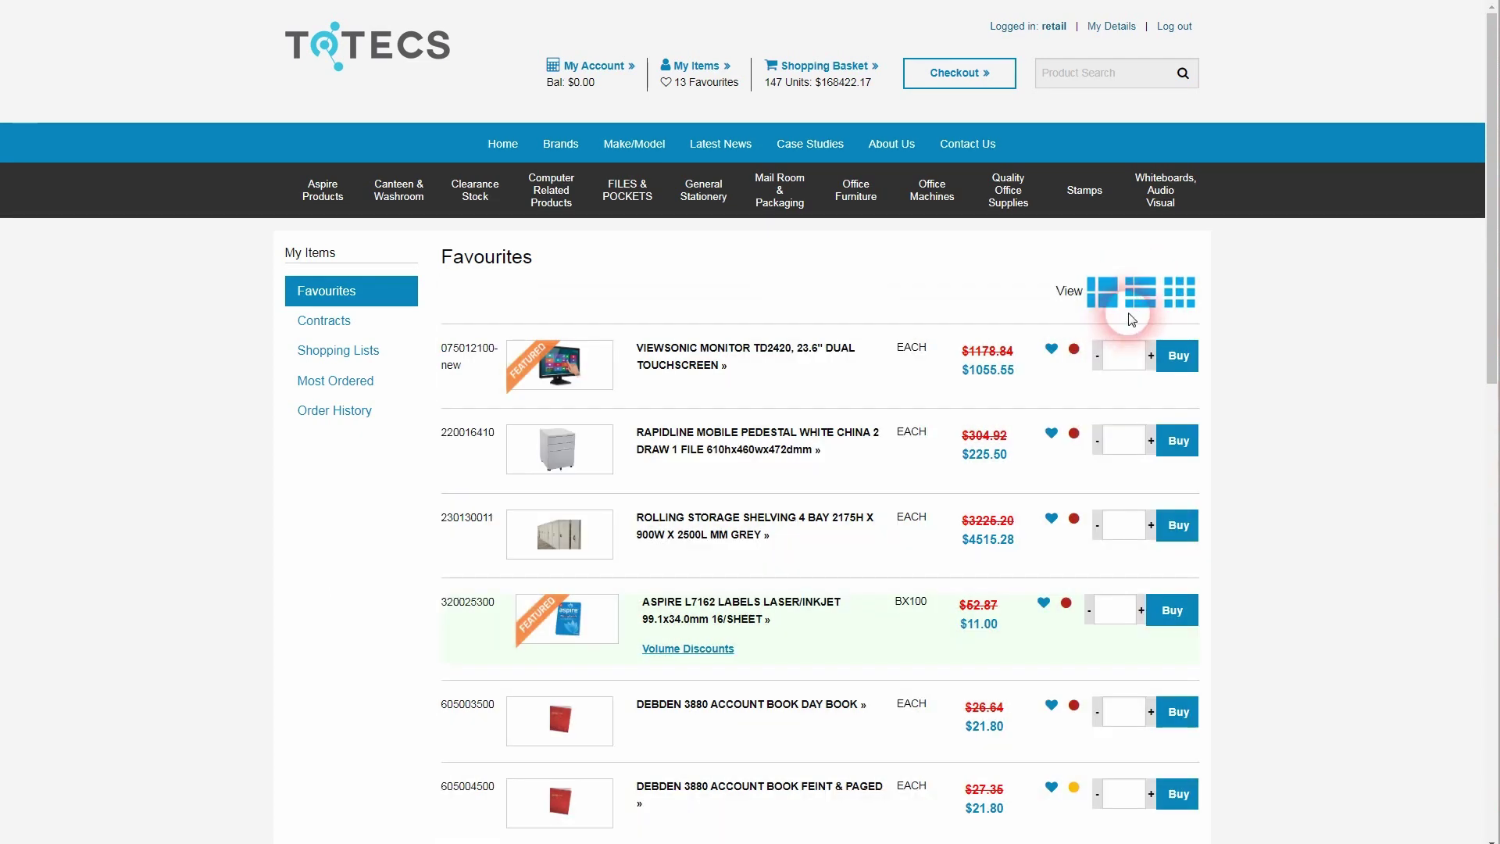
pyautogui.click(1168, 304)
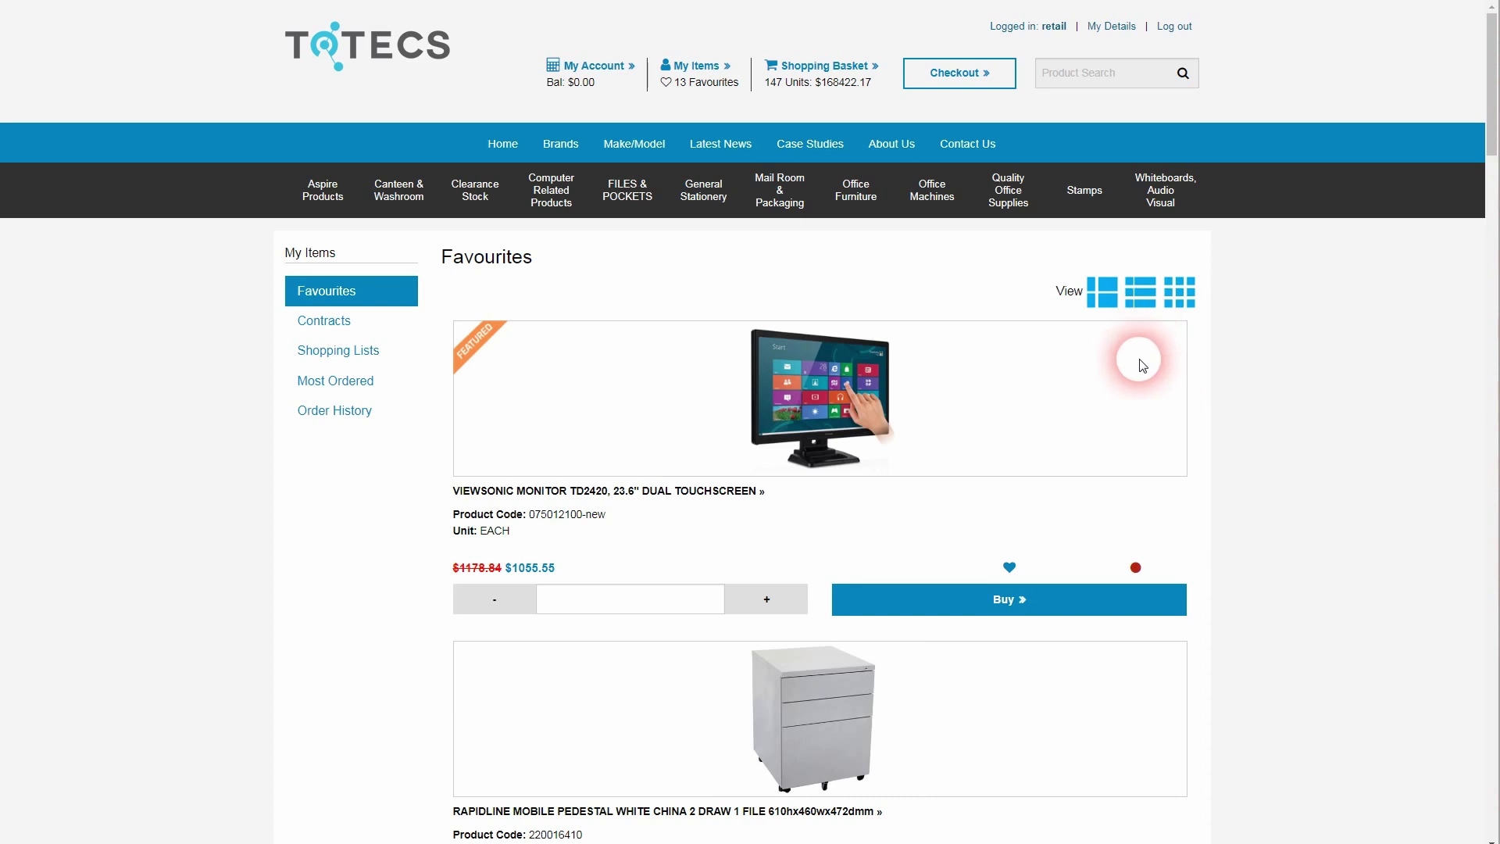
pyautogui.click(1133, 303)
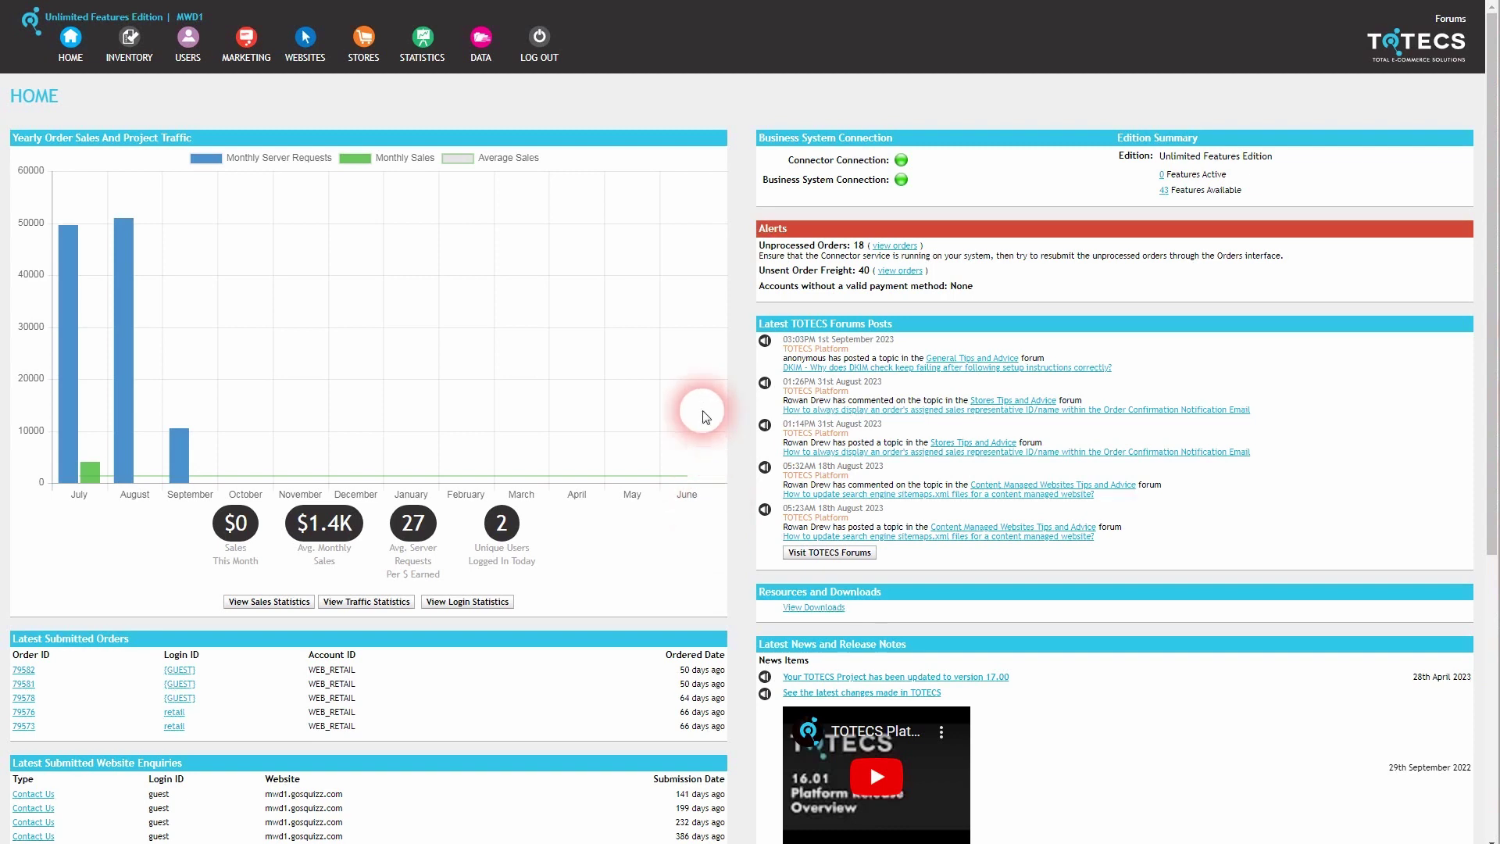
# - In the TOTECS administration site, open the Websites page and expand Web Area Formats Libraries down to the Product Category Category Listing formats
pyautogui.click(310, 46)
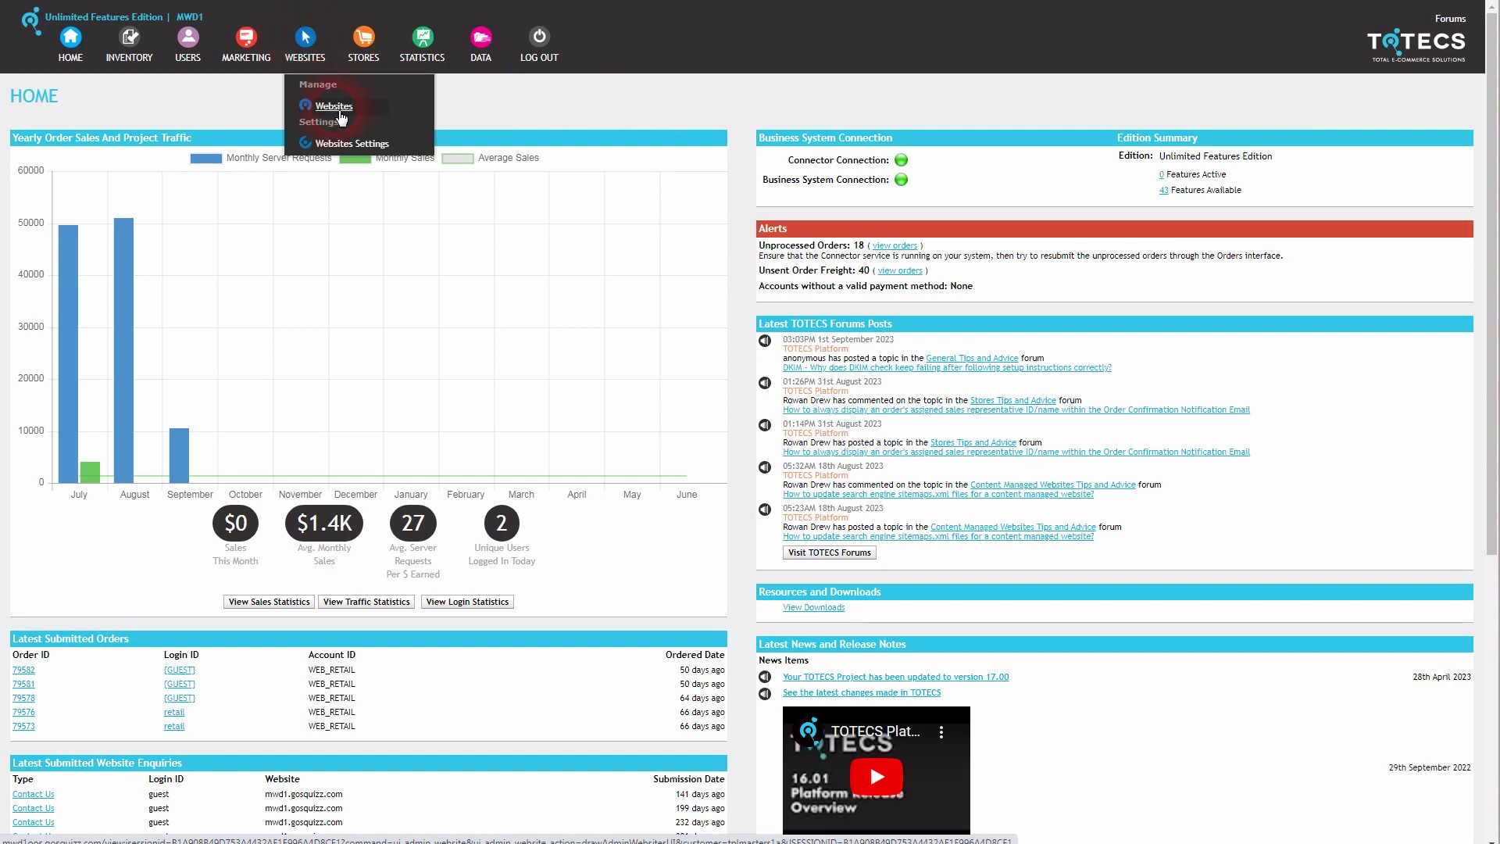
pyautogui.click(336, 107)
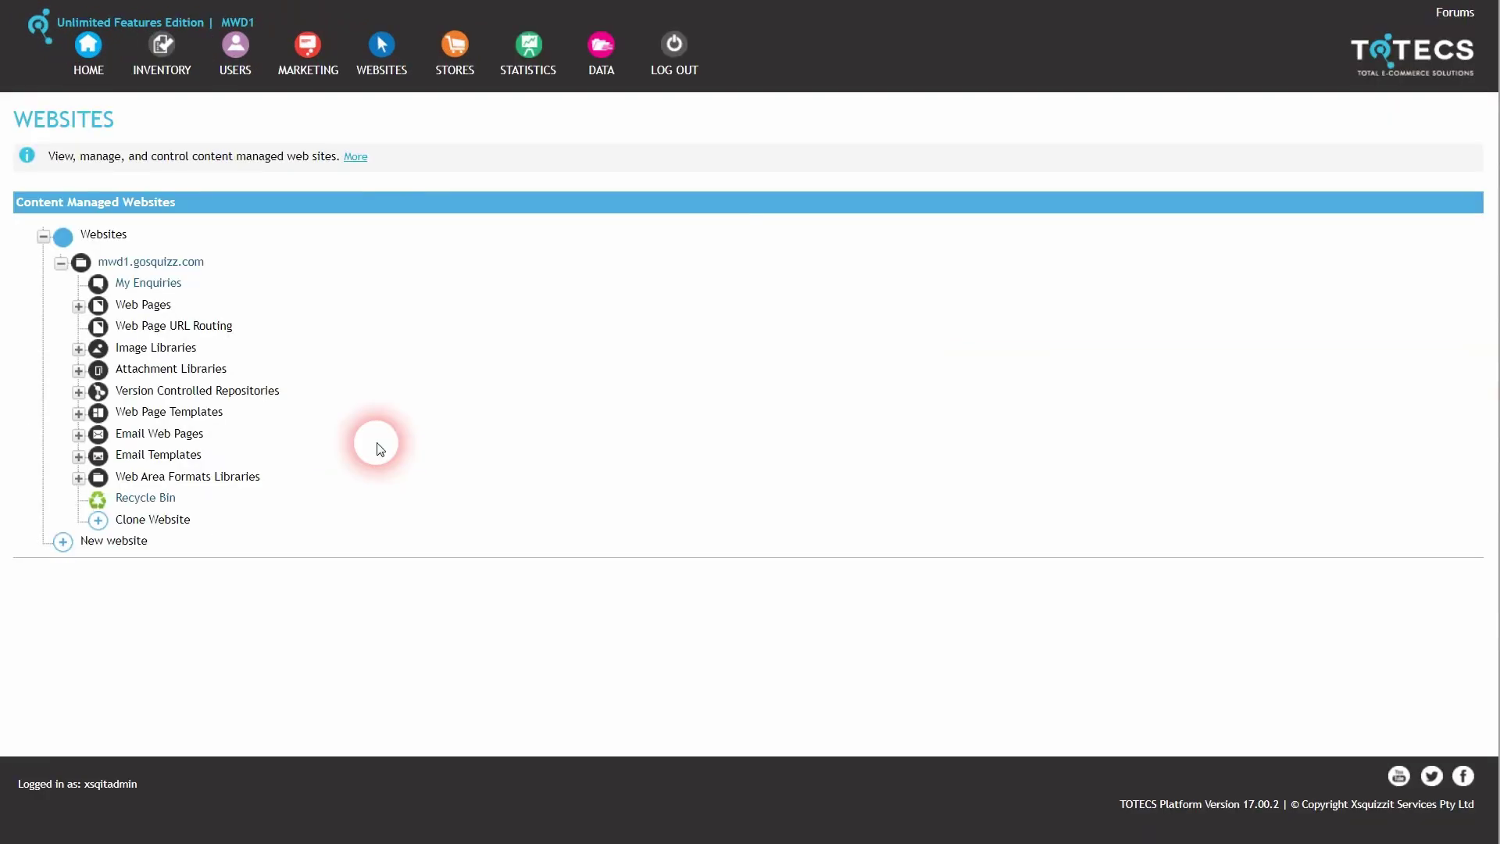
pyautogui.click(78, 477)
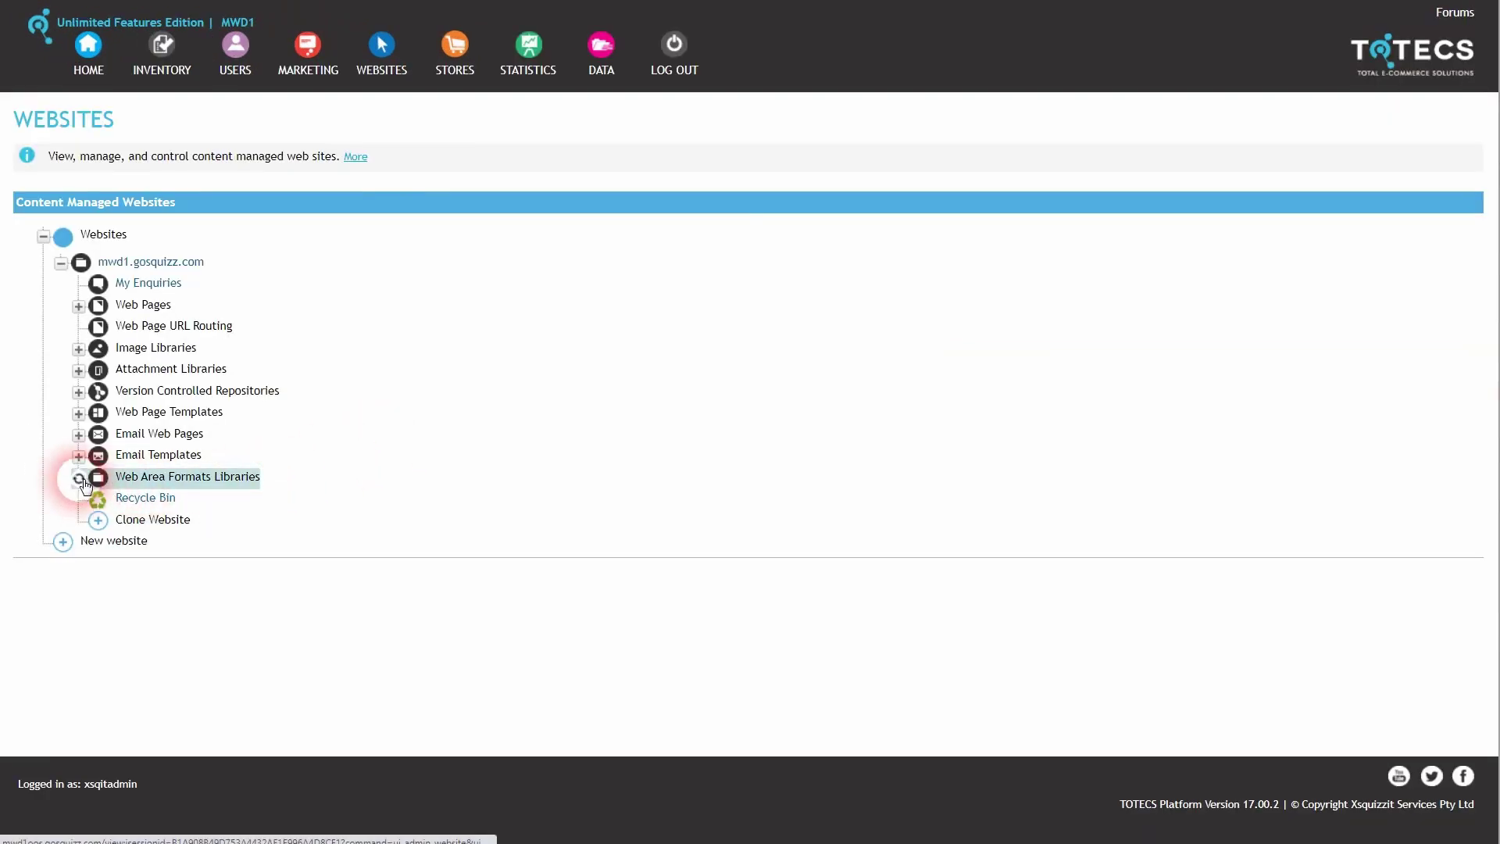
pyautogui.scroll(-3, 88, 454)
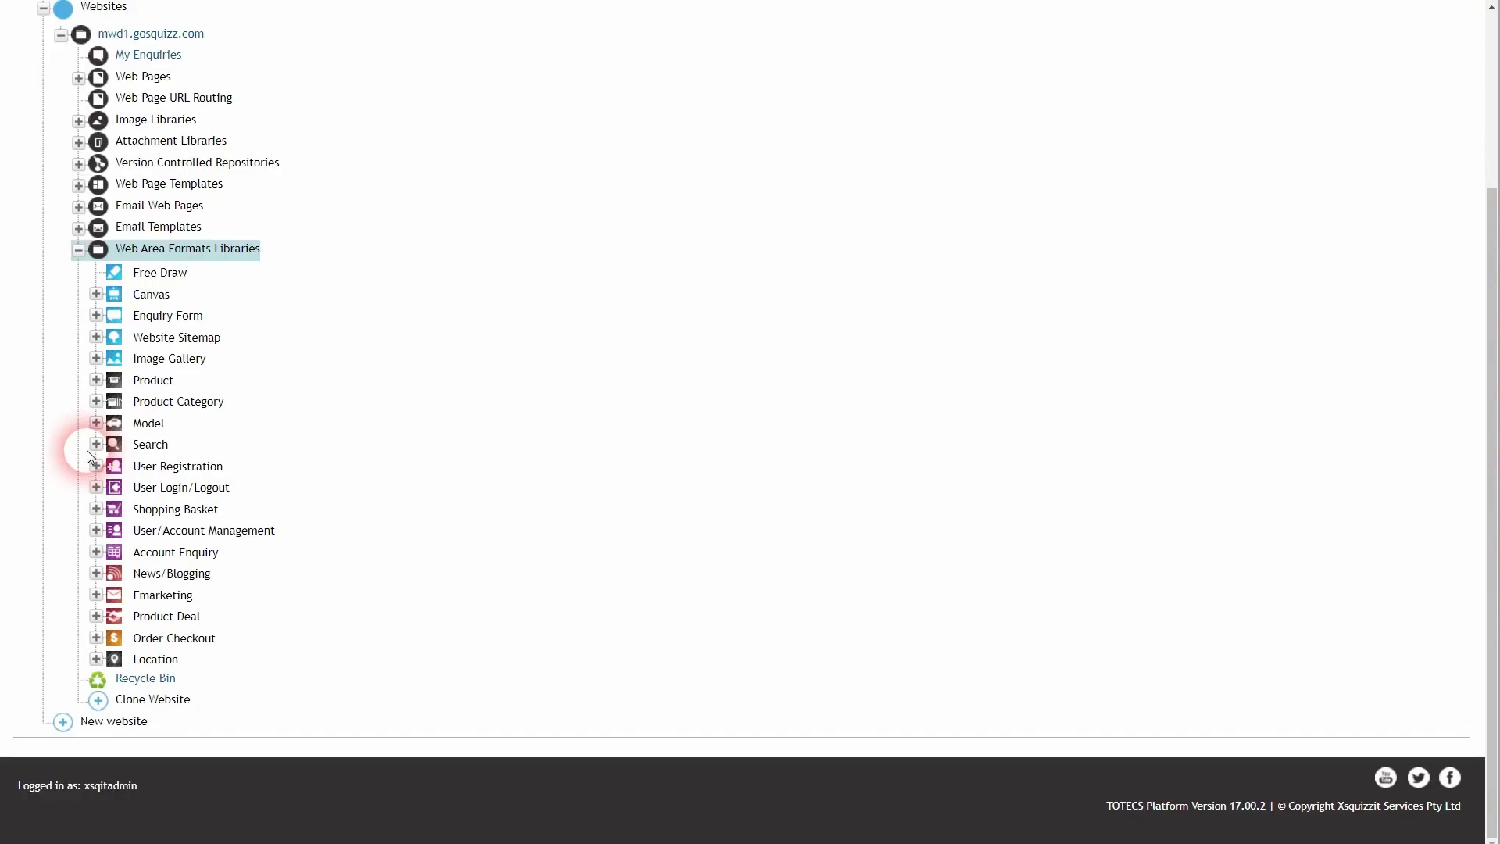
pyautogui.click(96, 402)
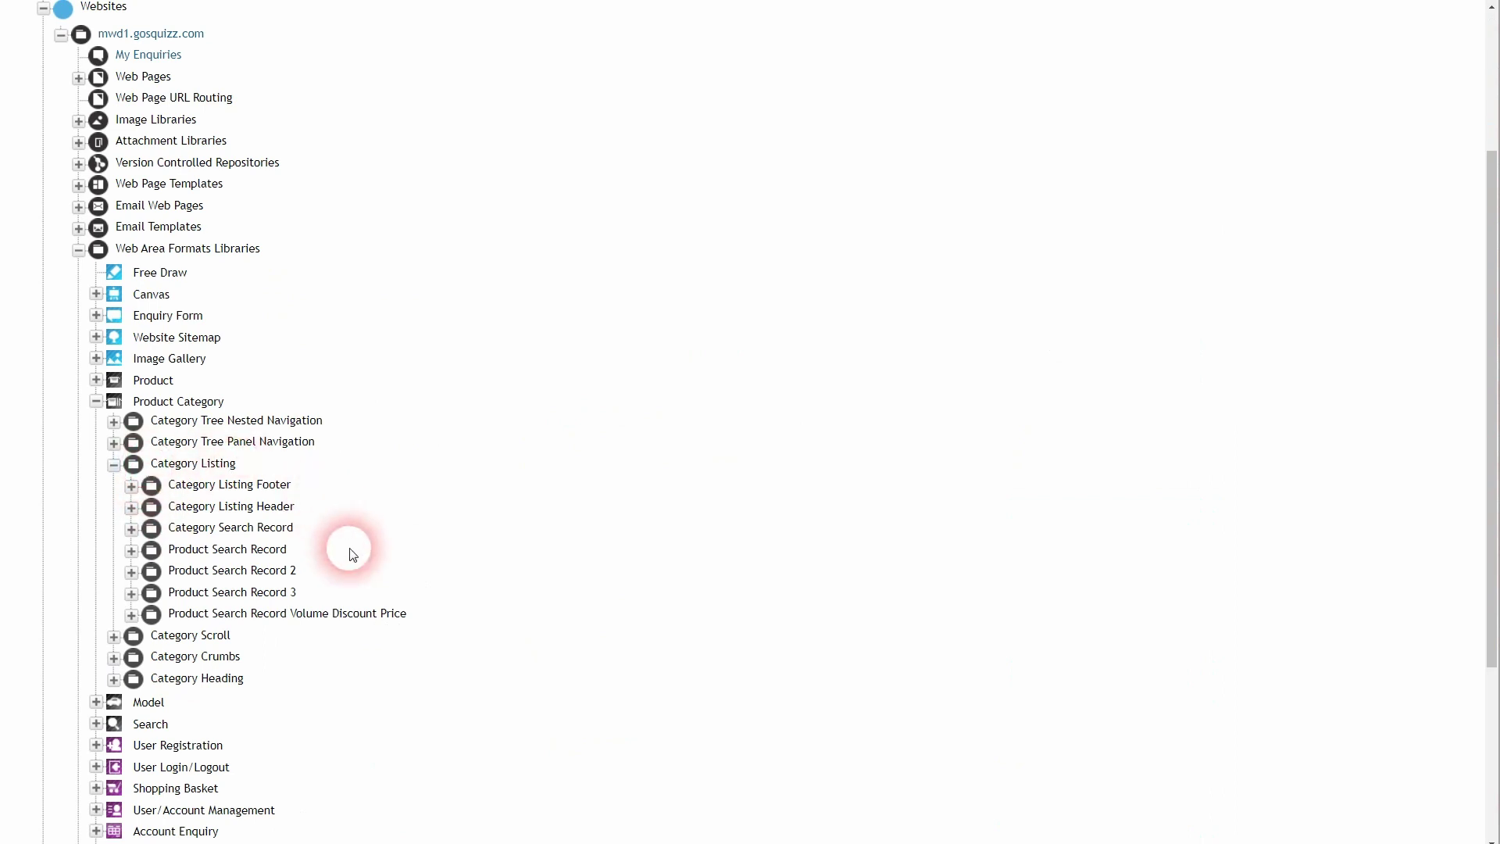
pyautogui.scroll(-1, 297, 531)
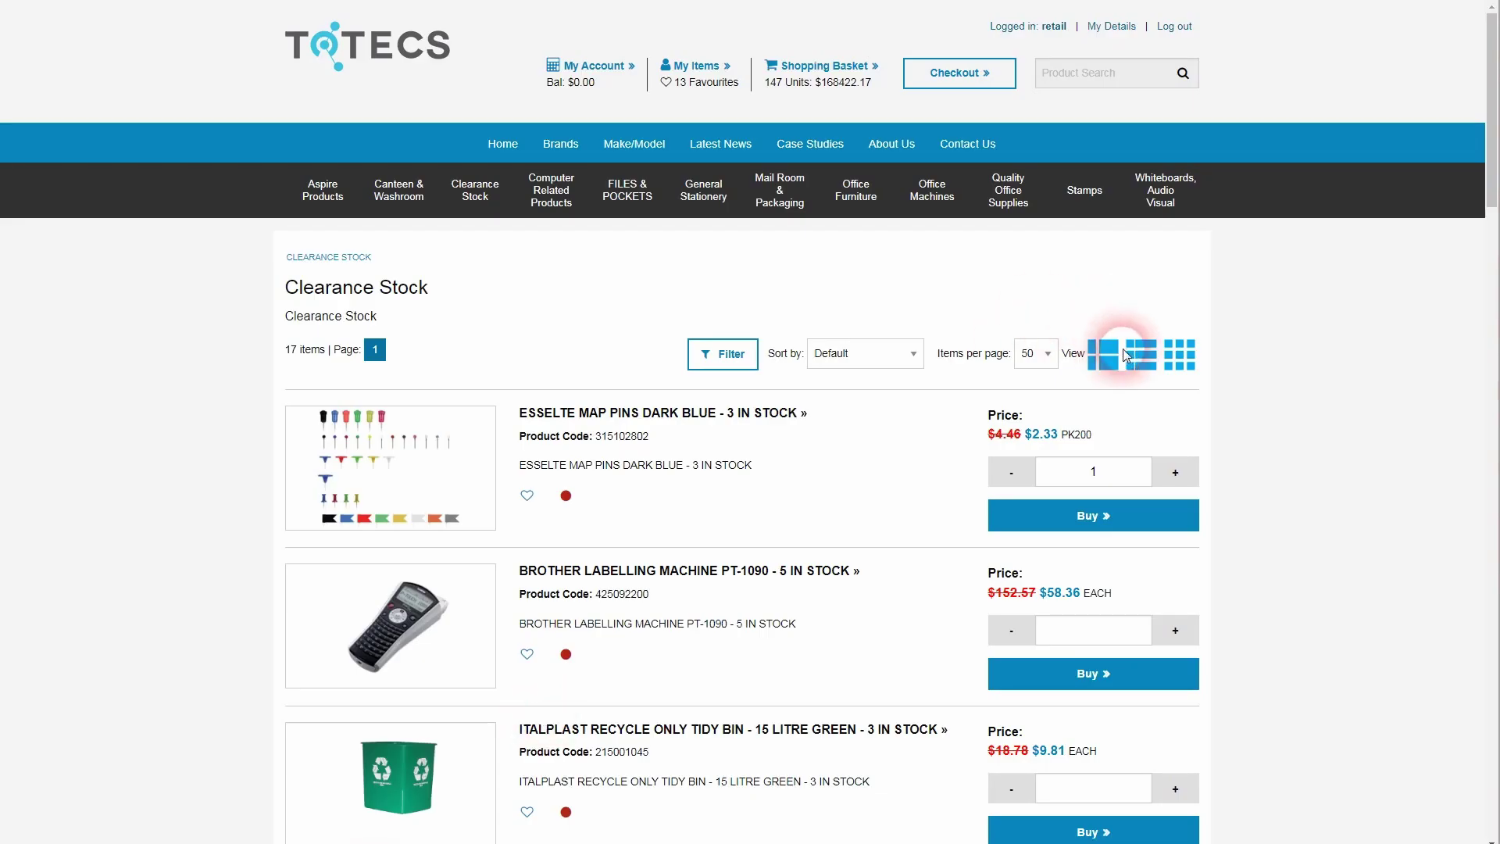
# - Show the storefront's Clearance Stock listing in the compact line layout for comparison with the format libraries
pyautogui.click(1127, 356)
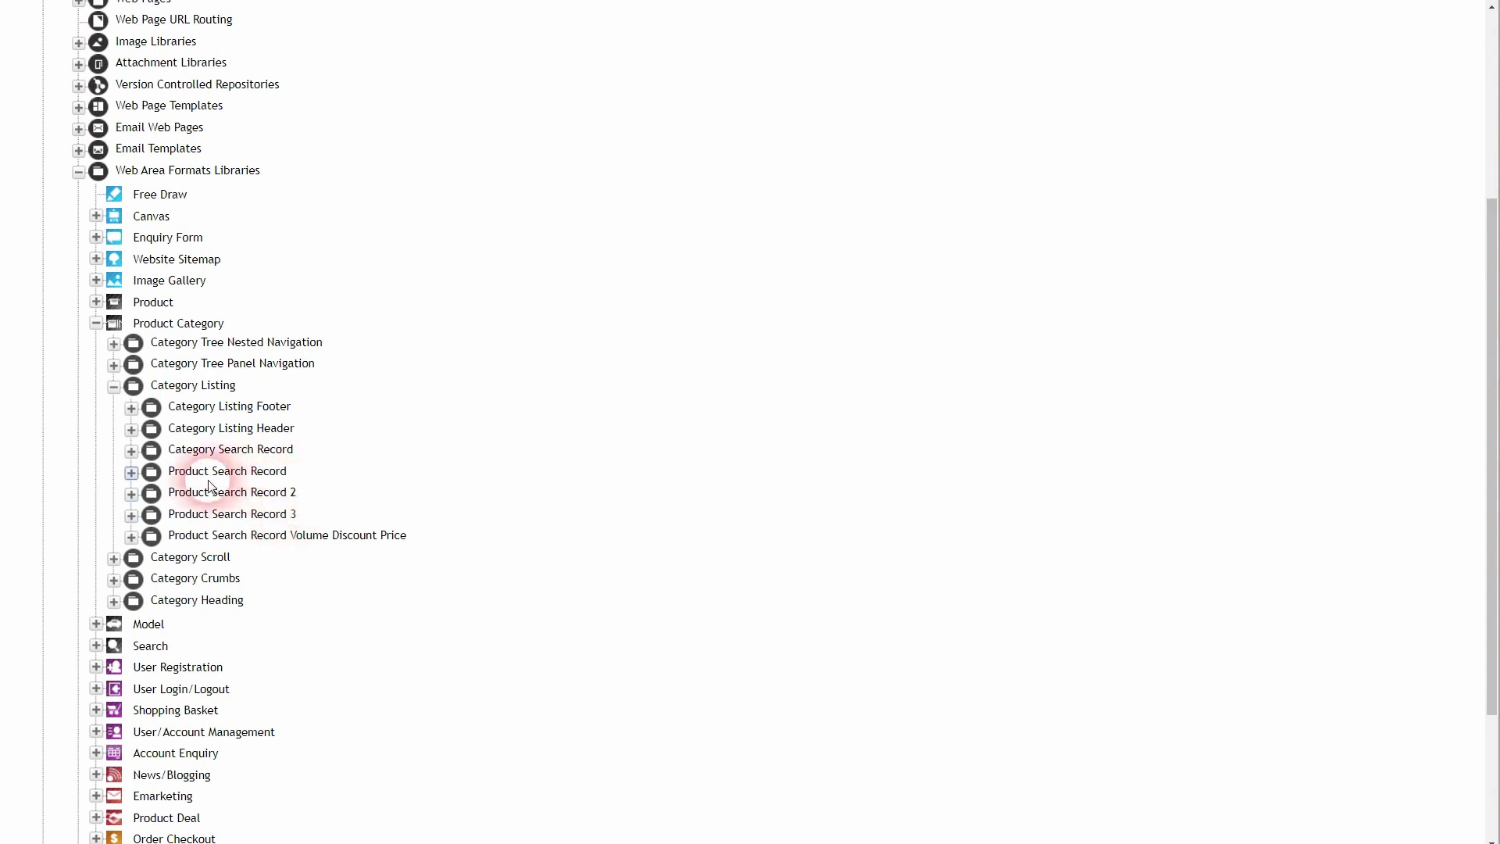
# - Examine the Product Search Record 2 formats and the content of MWD1.0+ Product Listing -List -(+/-), closing it without saving
pyautogui.click(291, 499)
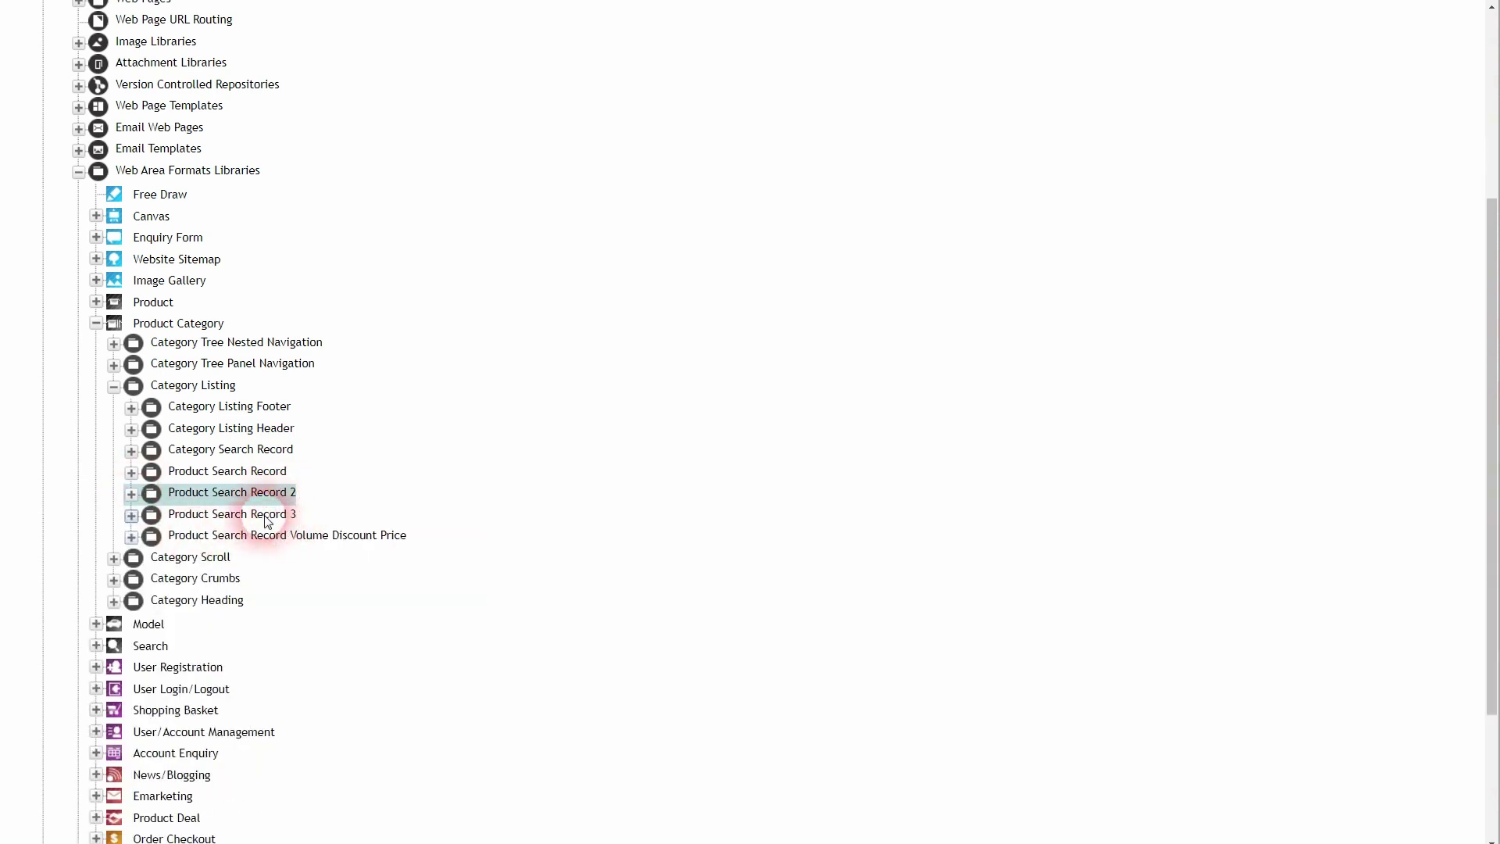
pyautogui.click(131, 494)
pyautogui.scroll(-4, 245, 594)
pyautogui.scroll(-5, 244, 593)
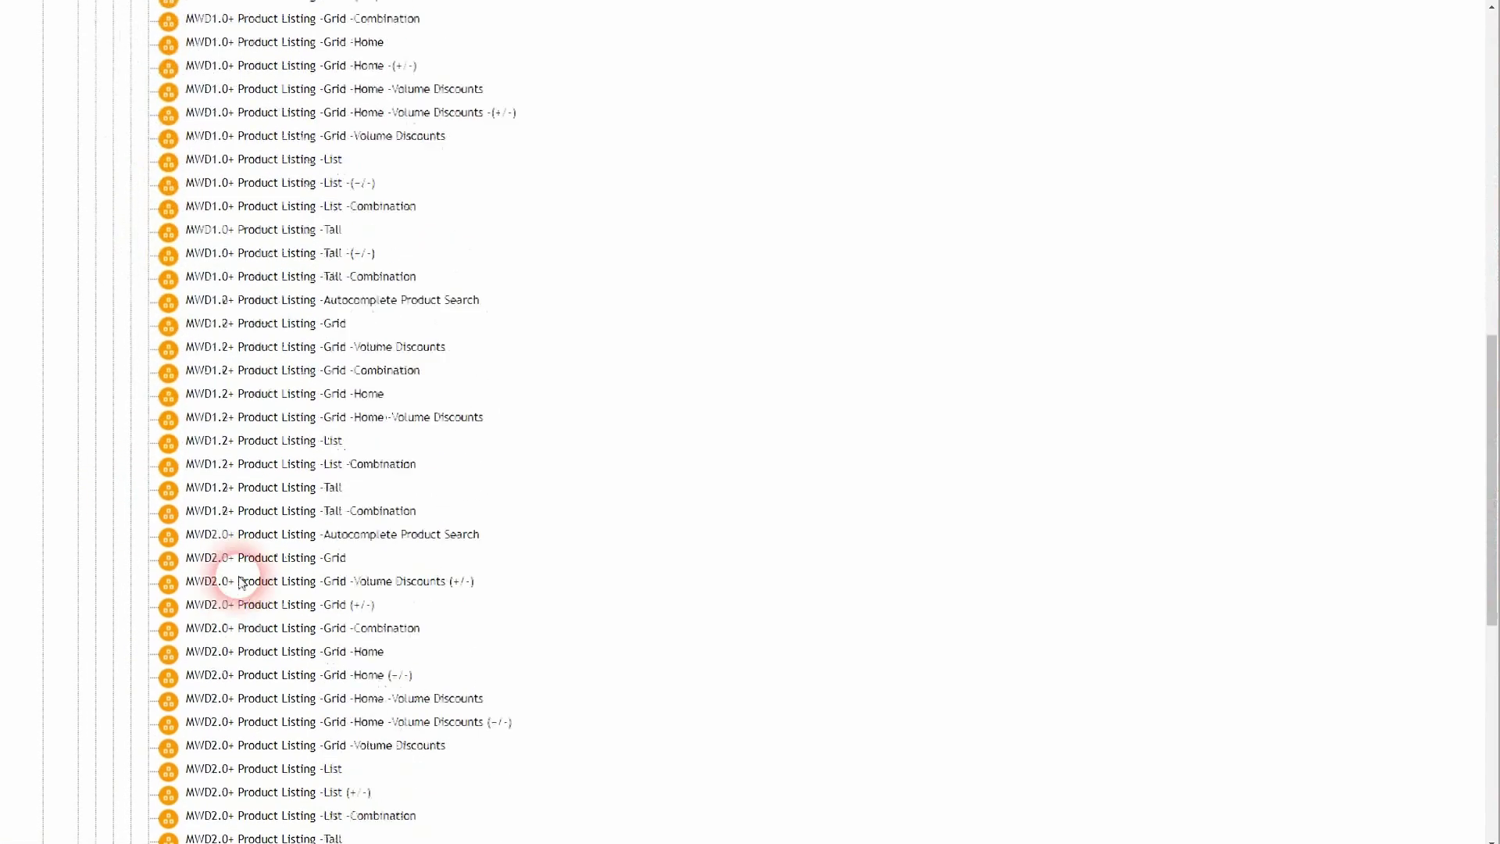
pyautogui.scroll(-3, 234, 578)
pyautogui.scroll(8, 234, 547)
pyautogui.click(266, 490)
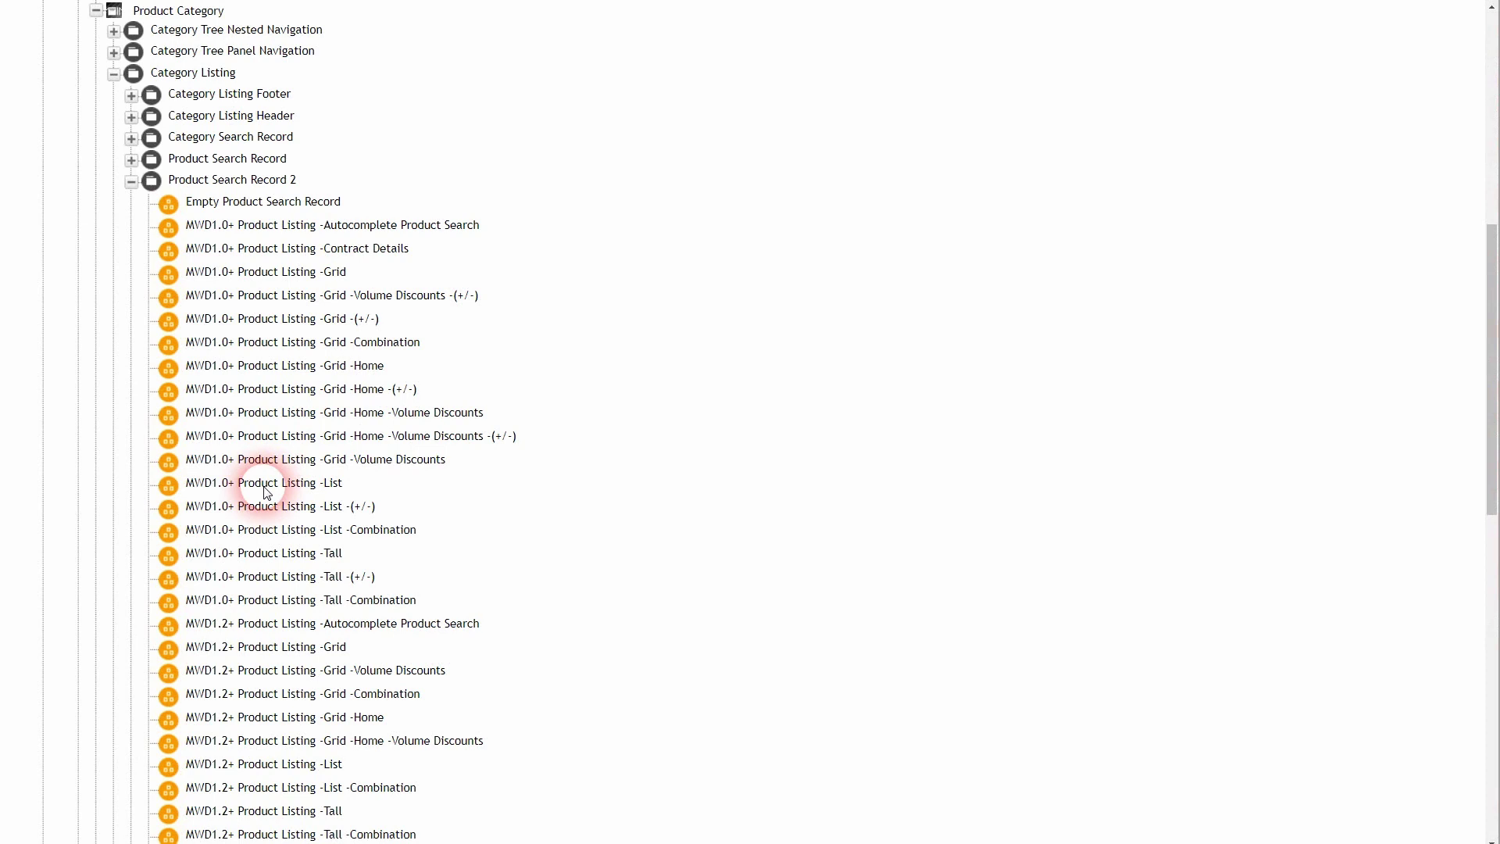
pyautogui.scroll(-1, 254, 531)
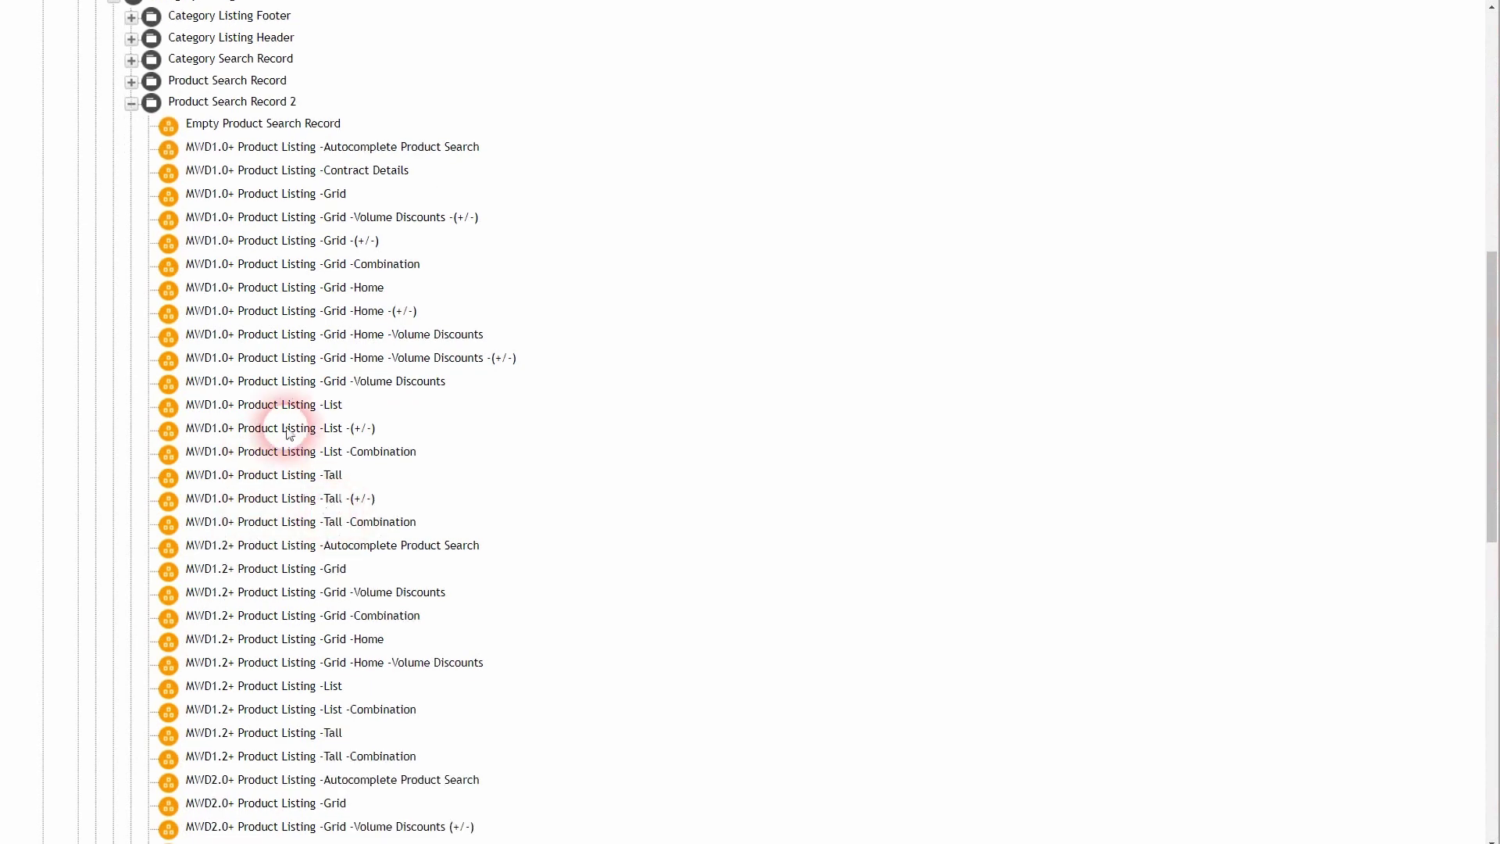
pyautogui.doubleClick(327, 436)
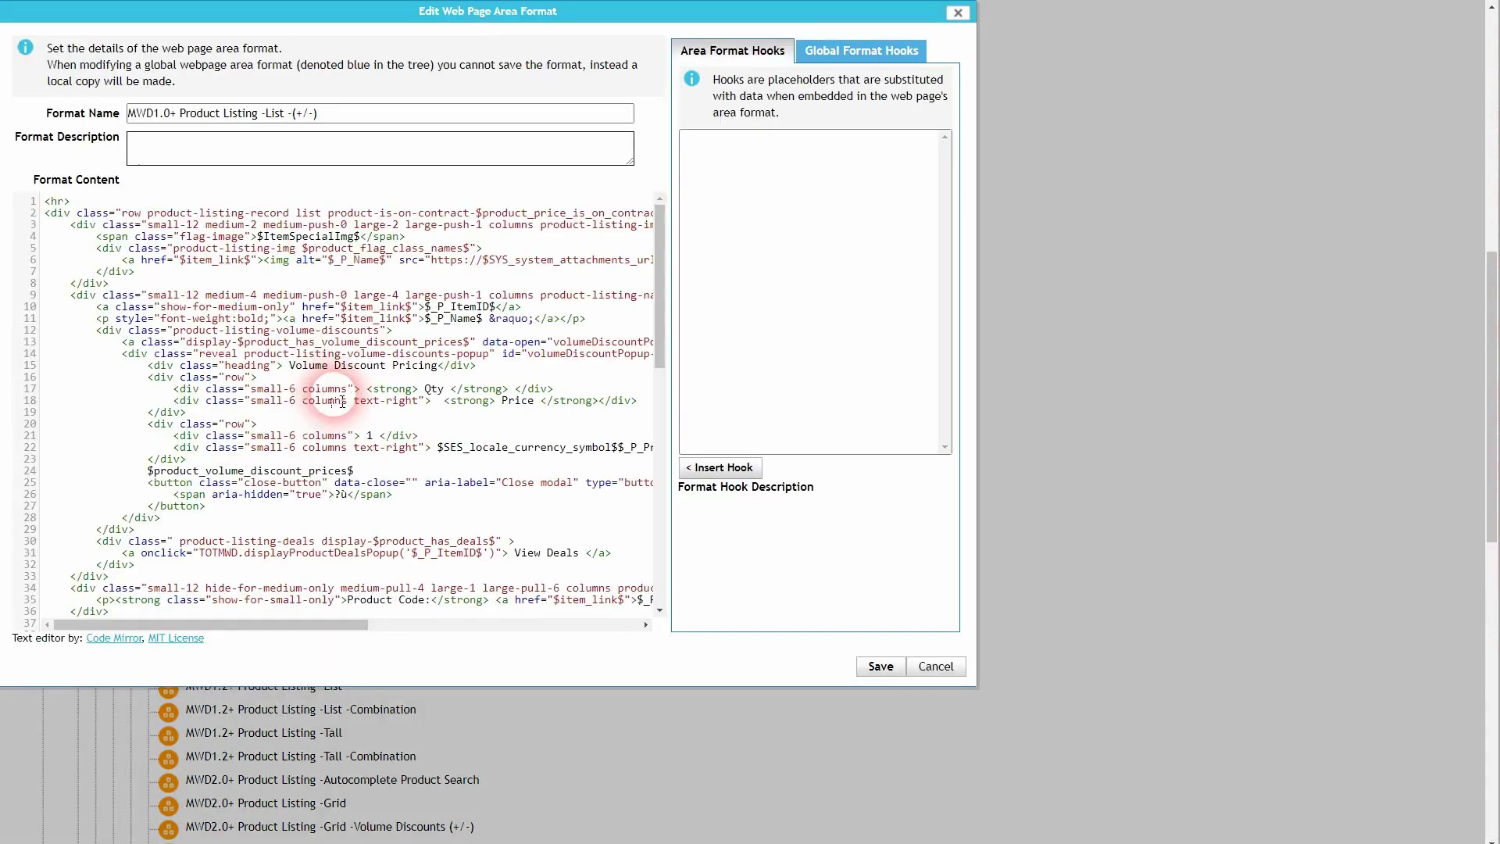
pyautogui.click(943, 670)
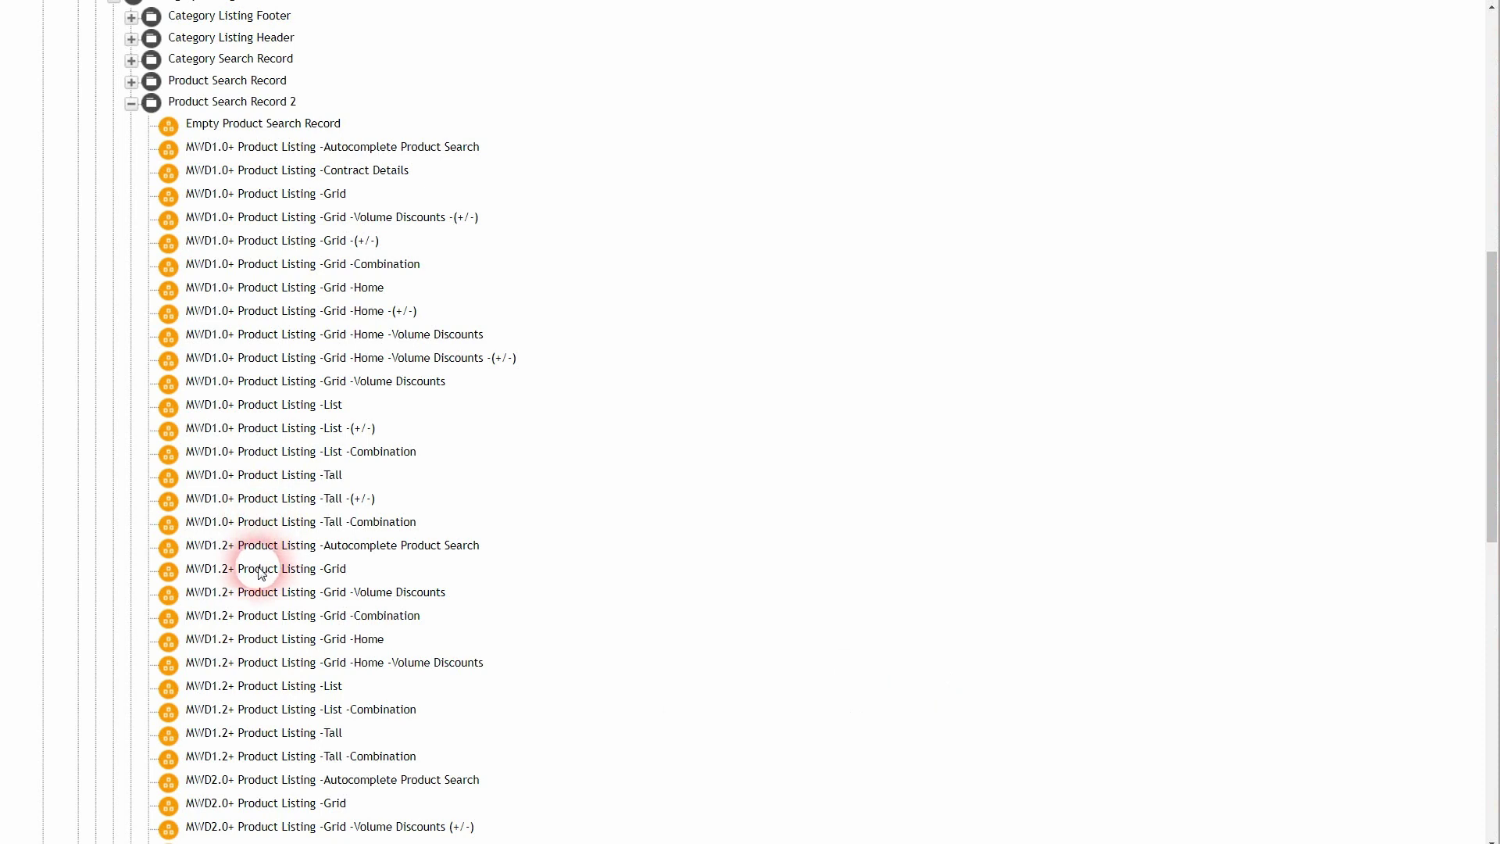
# - Save a local copy of the MWD2.0+ Product Listing -Grid (+/-) format named "MWD2.0+ Product Listing -Grid (+/-) - custom"
pyautogui.scroll(-3, 286, 460)
pyautogui.scroll(-1, 293, 593)
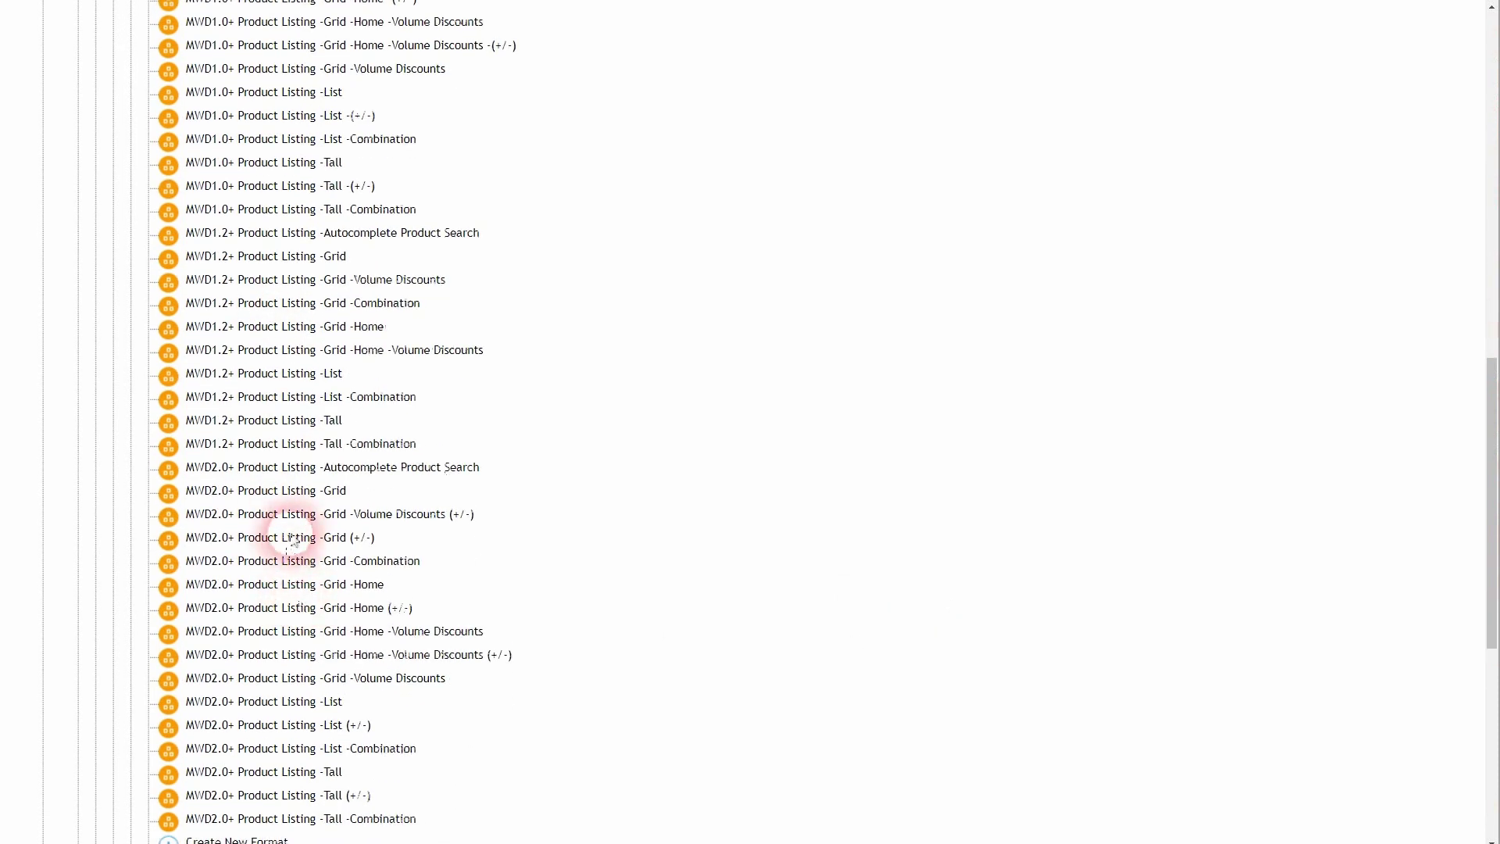
pyautogui.doubleClick(295, 536)
pyautogui.click(334, 117)
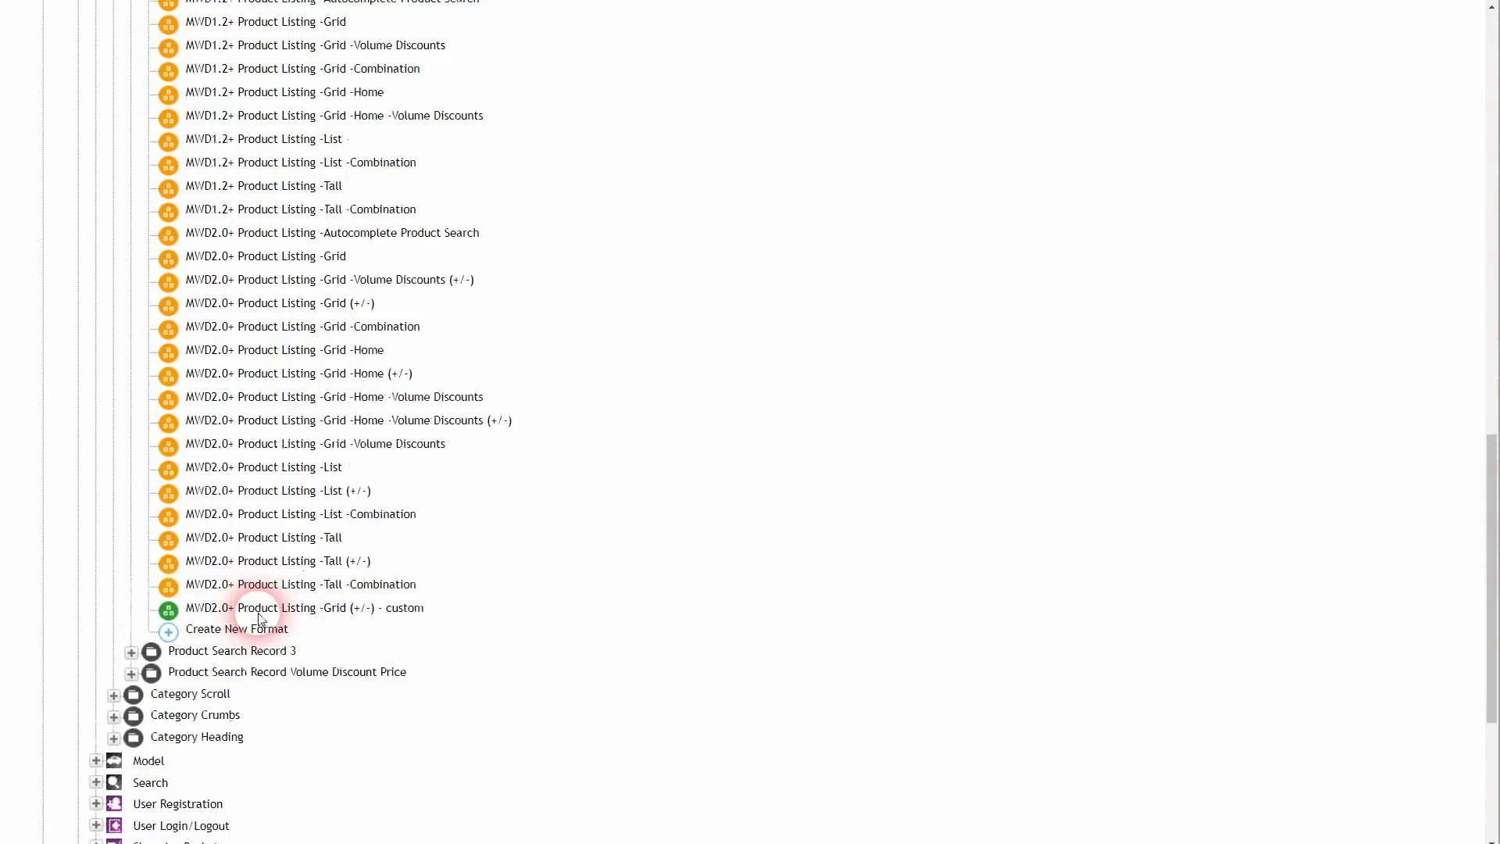
pyautogui.doubleClick(251, 606)
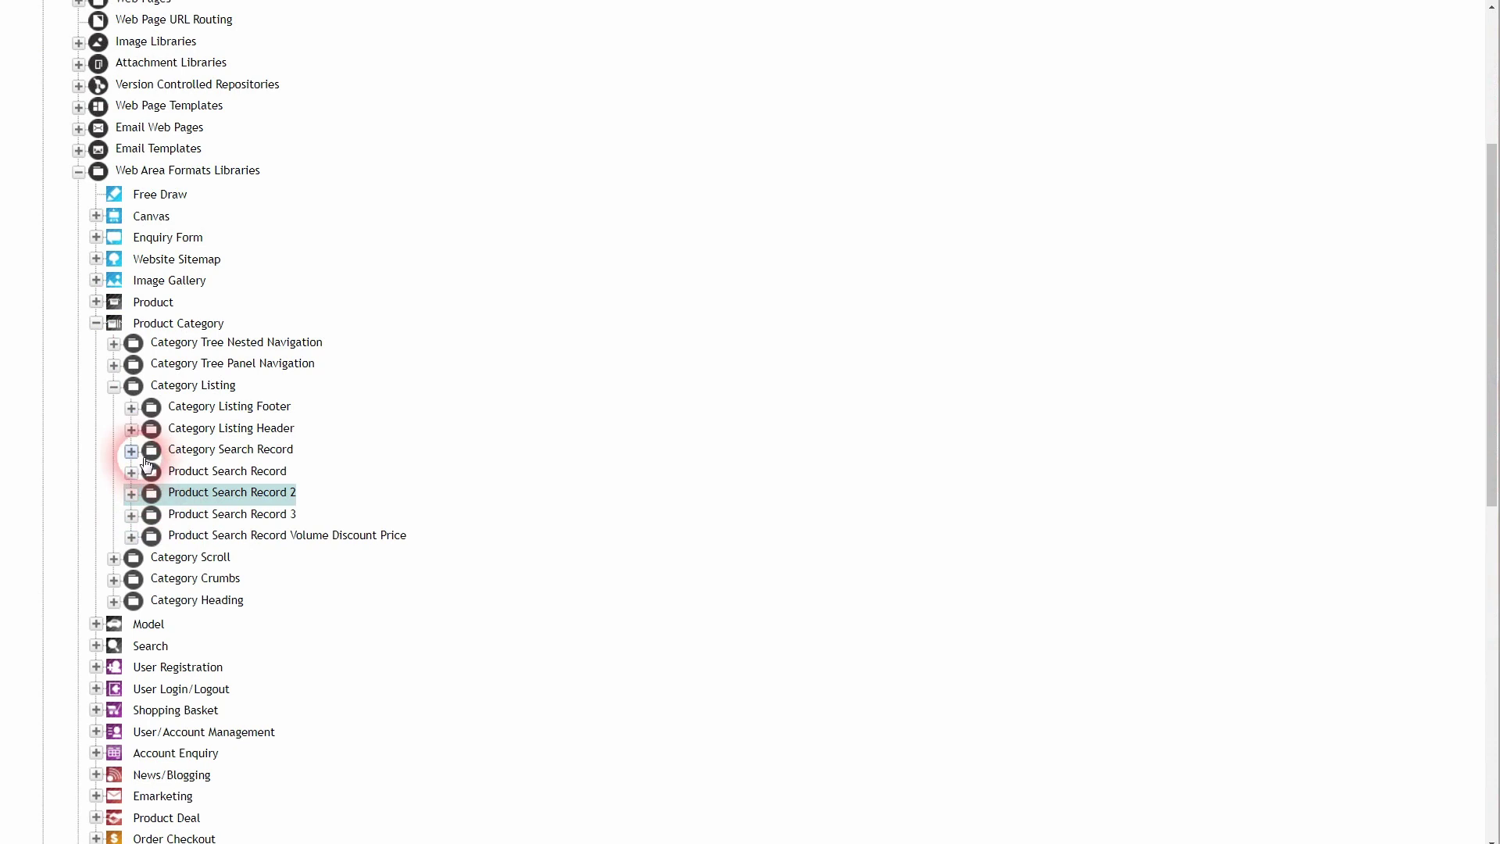
# - Open the Category Listing Header format "MWD1.0+ Sub Category Listing -Attribute - Multi Layout" and bring its view-switching code into view
pyautogui.click(131, 429)
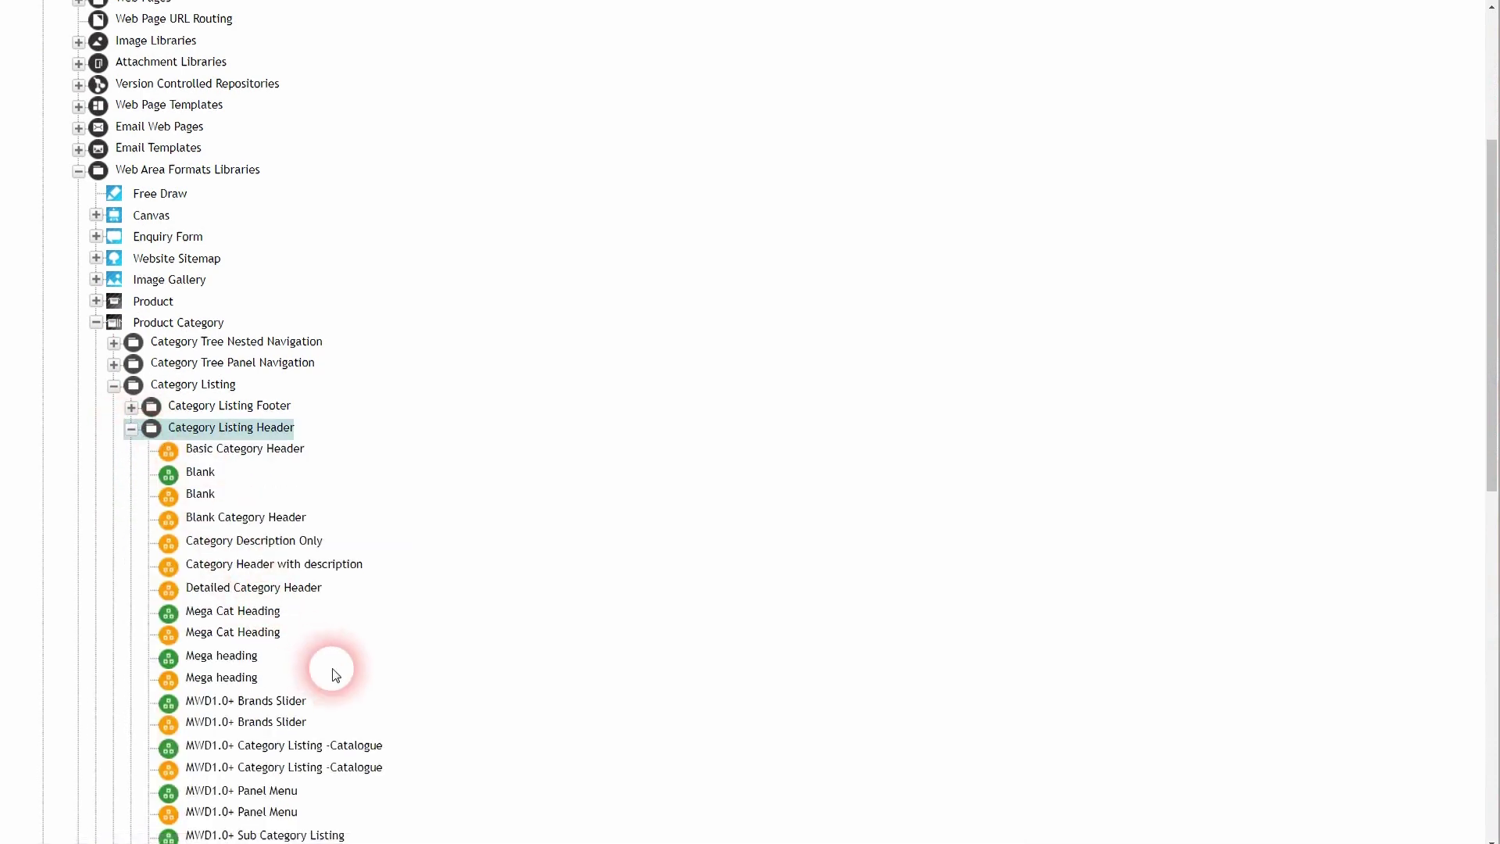
pyautogui.scroll(-4, 329, 625)
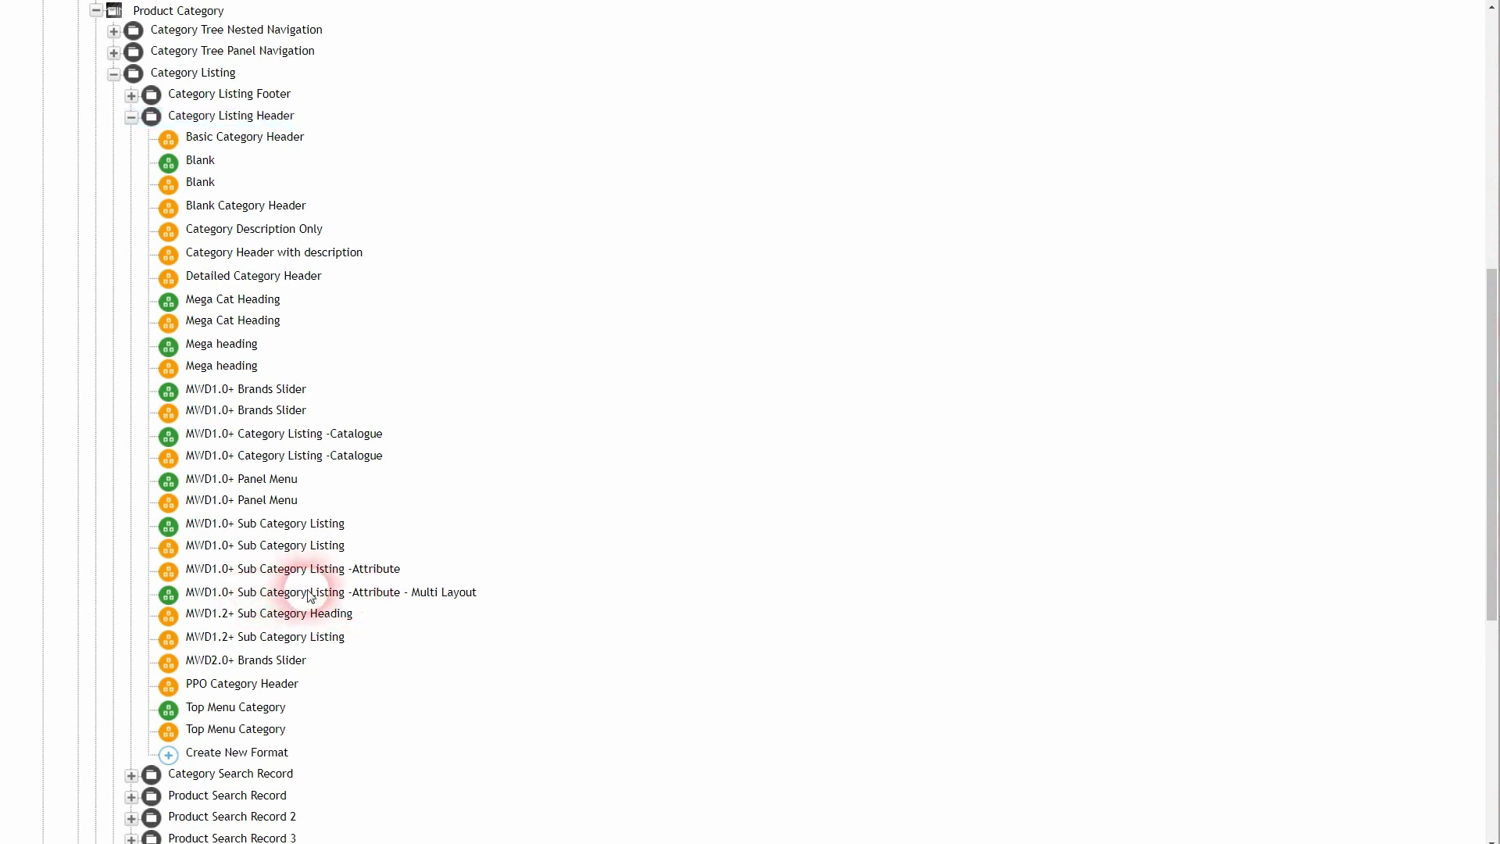
pyautogui.click(297, 592)
pyautogui.scroll(-1, 773, 331)
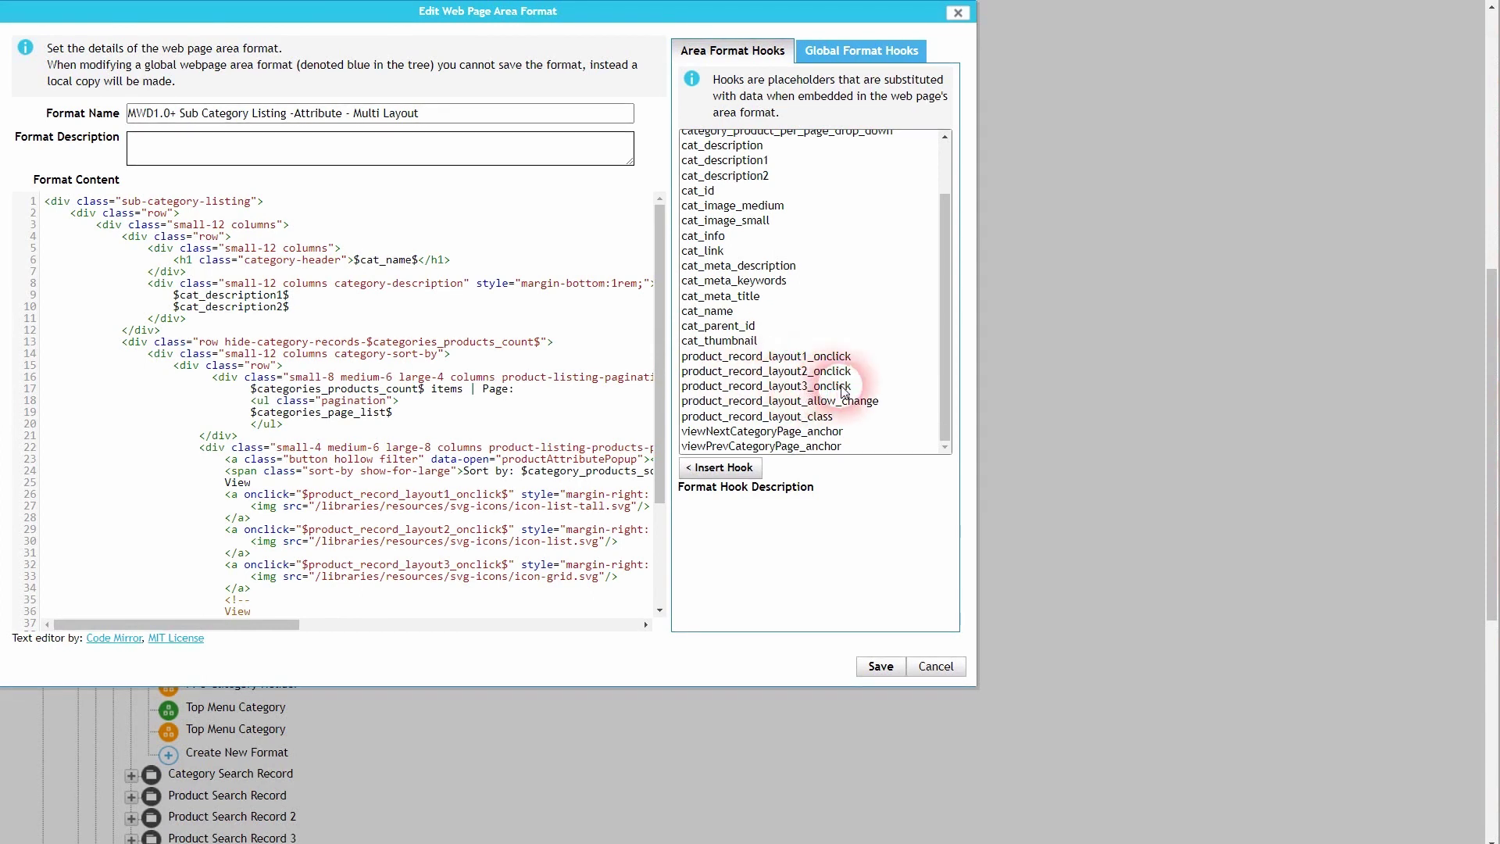
pyautogui.moveTo(231, 625); pyautogui.dragTo(318, 820)
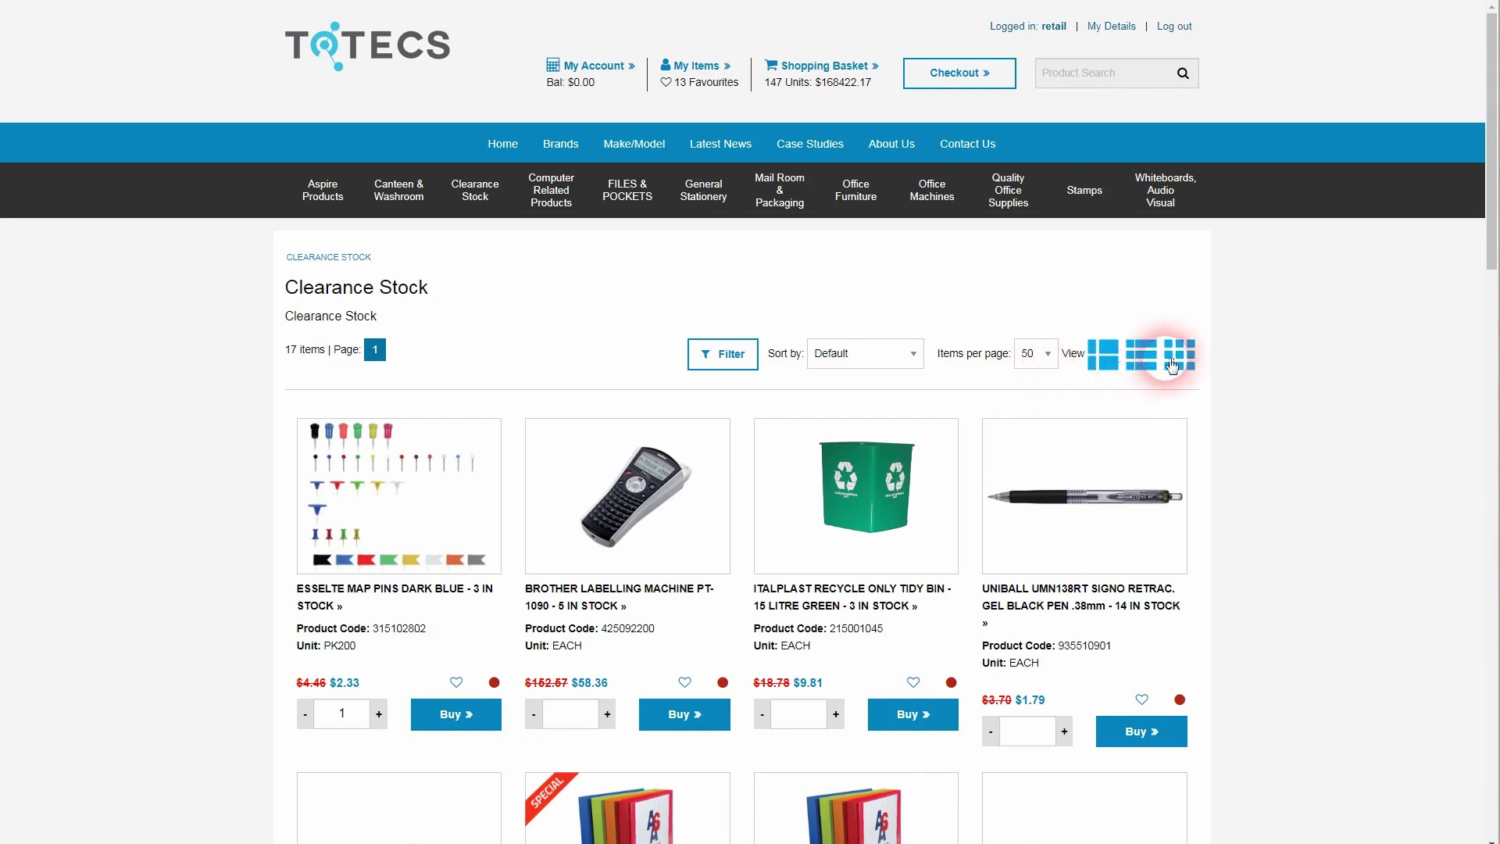
# - On the storefront's Clearance Stock page, demonstrate the icon links by showing the line and detailed layouts, ending in the line layout
pyautogui.click(1141, 355)
pyautogui.click(1103, 356)
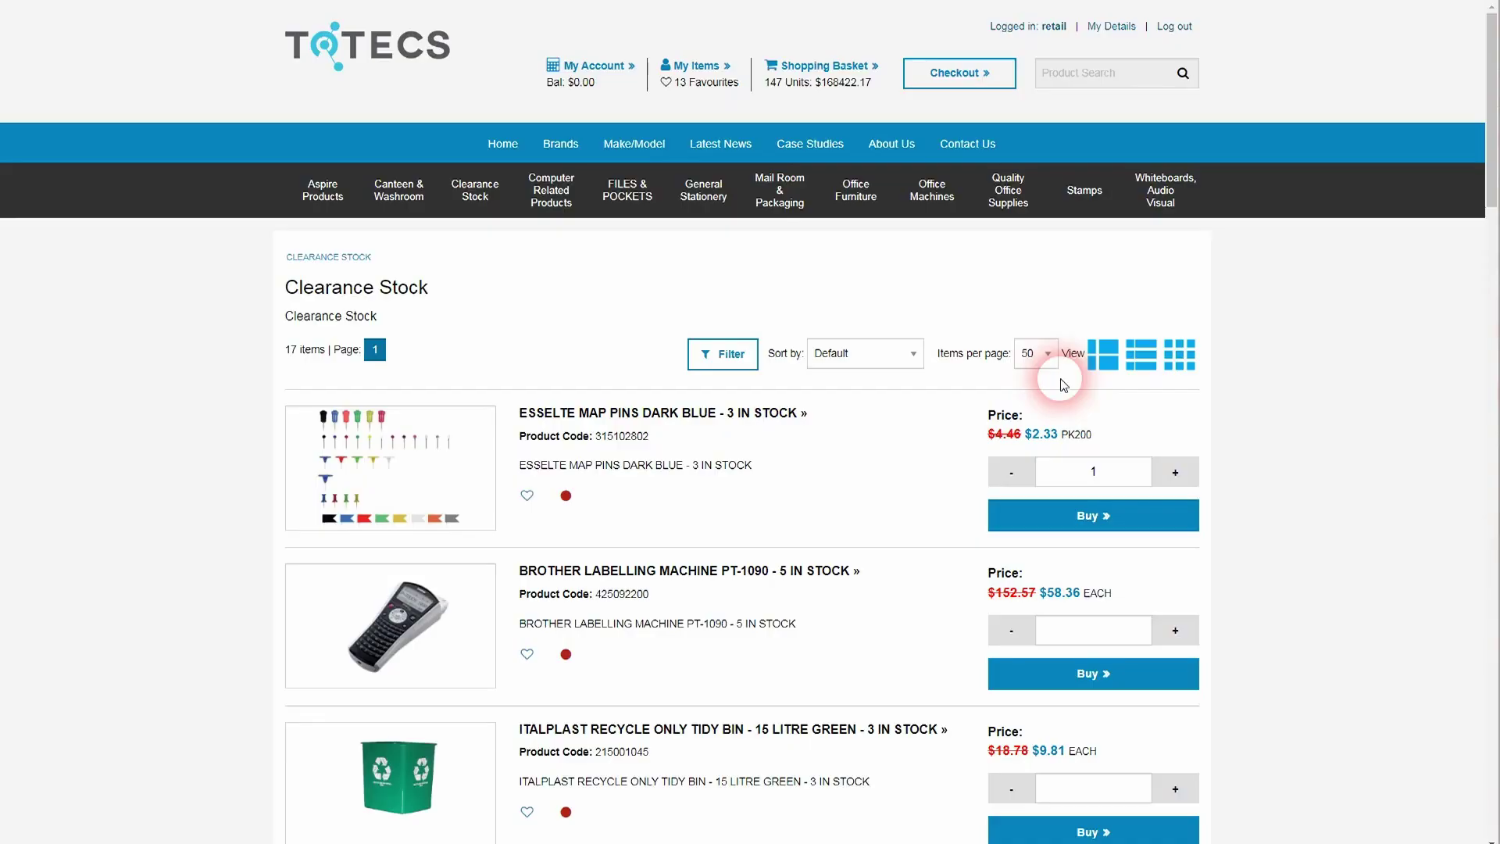
pyautogui.click(1141, 354)
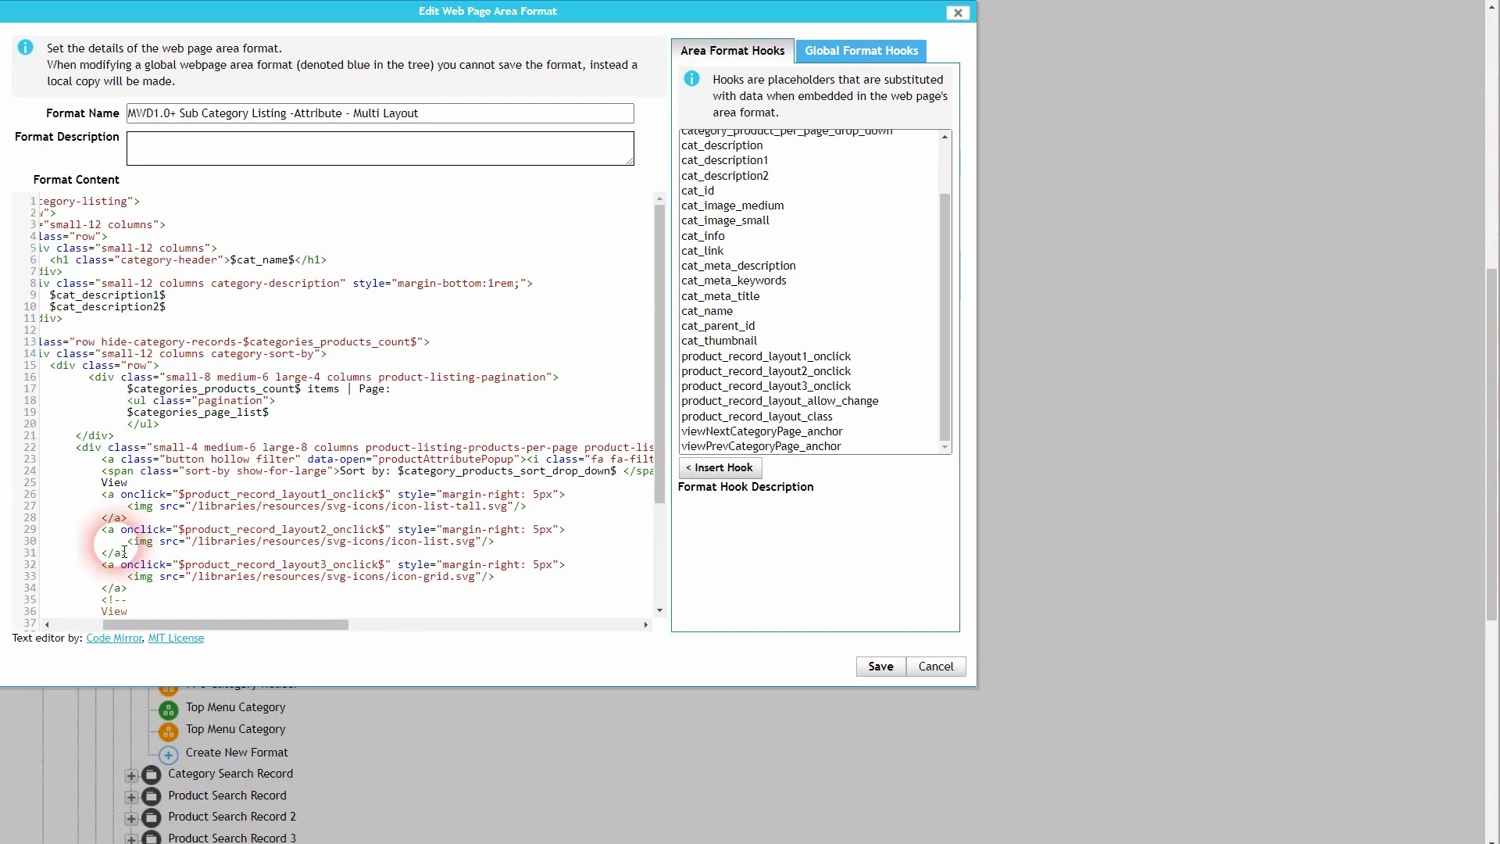
# - In the Multi Layout header format, replace the three layout icons with the text links Tall, List and Grid, and save it
pyautogui.moveTo(127, 542); pyautogui.dragTo(517, 541)
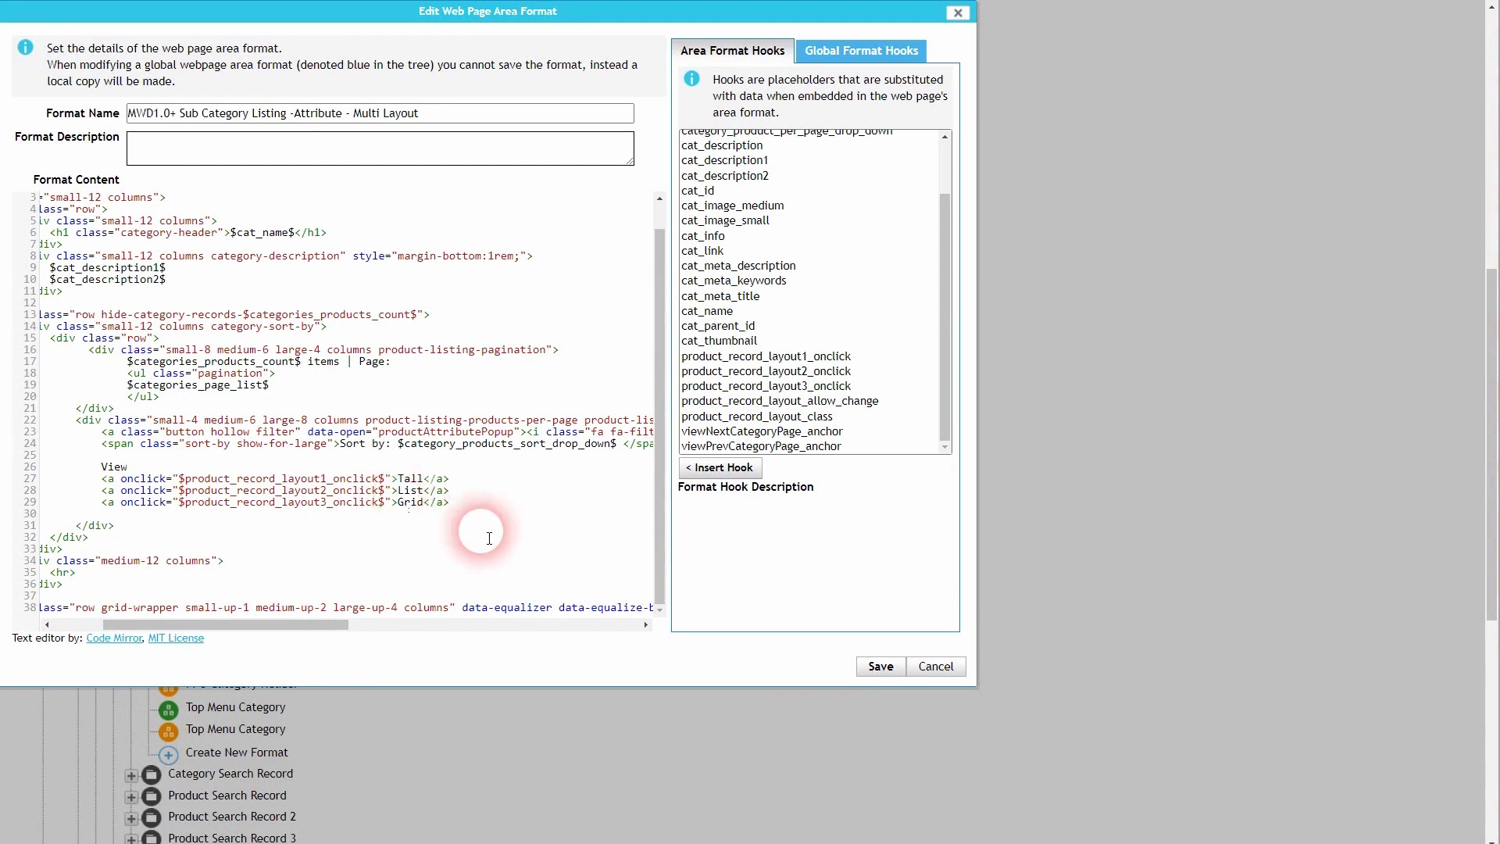
pyautogui.click(881, 668)
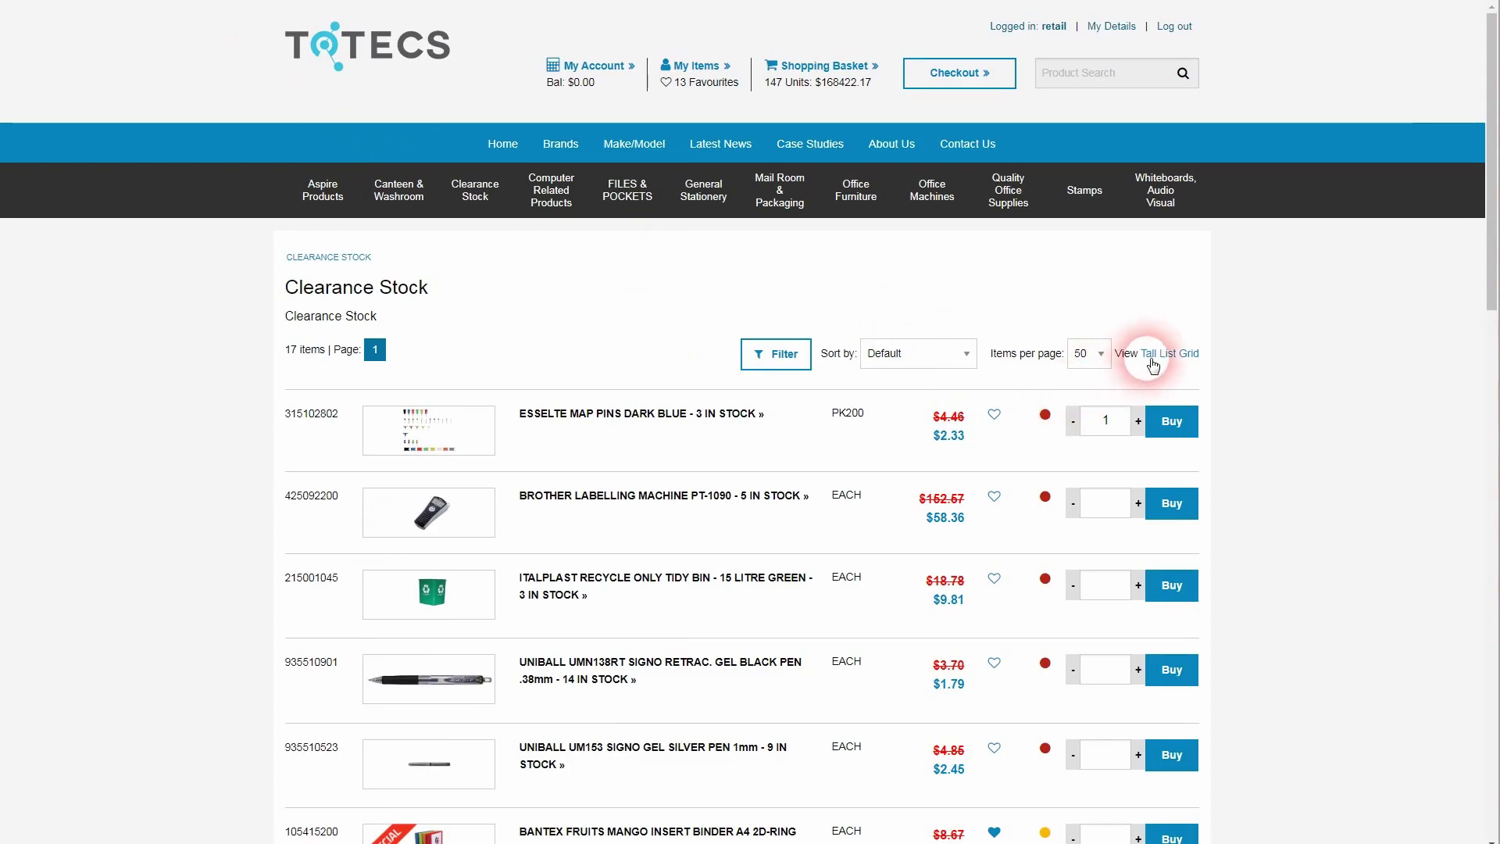
# - Test the Tall text link on the storefront's Clearance Stock page, and return to the header format in the administration site
pyautogui.click(1154, 361)
pyautogui.click(1155, 360)
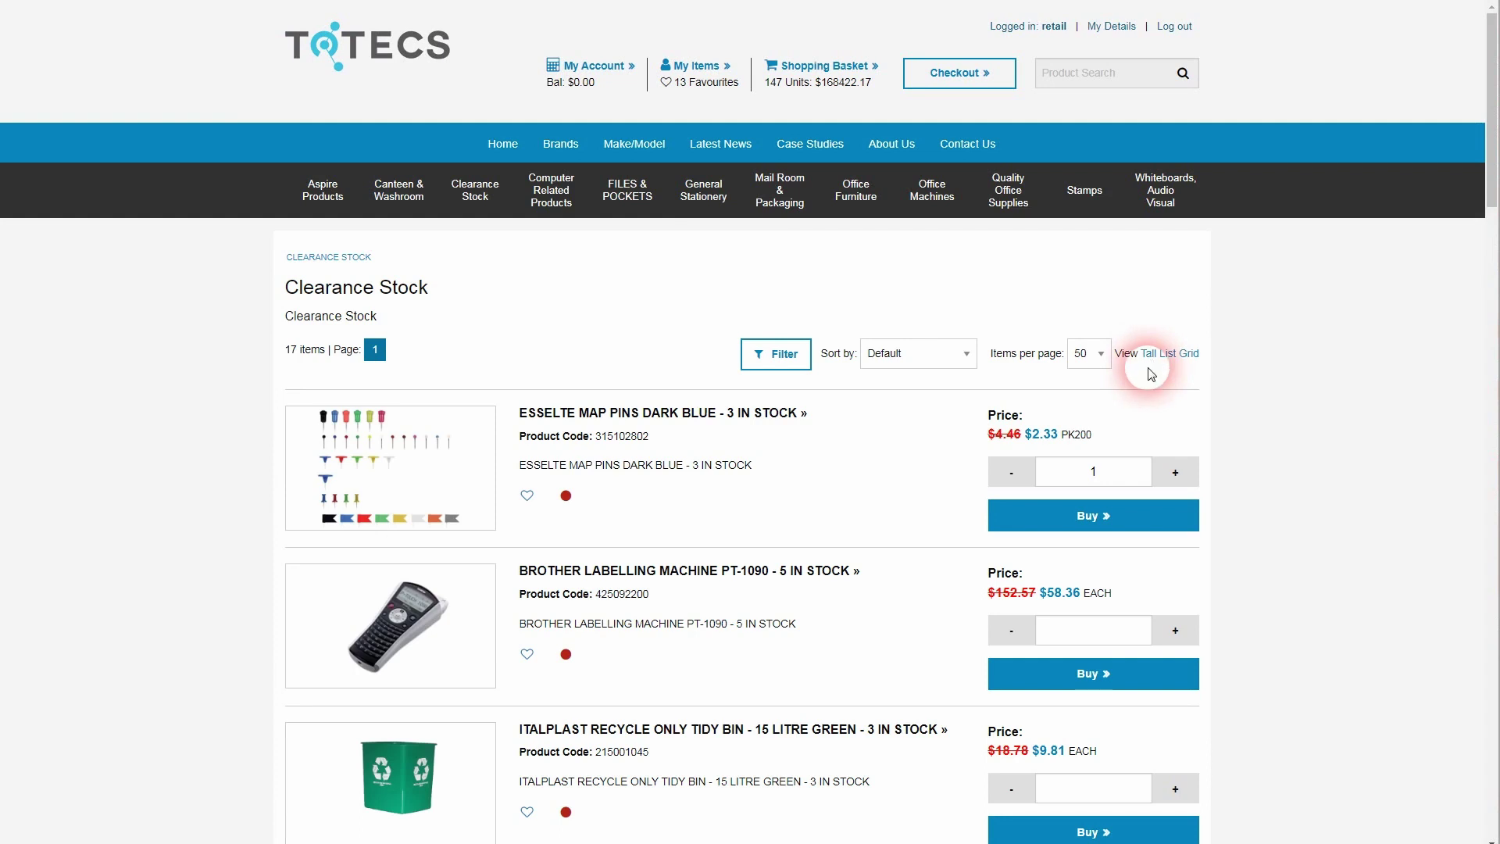
pyautogui.click(292, 843)
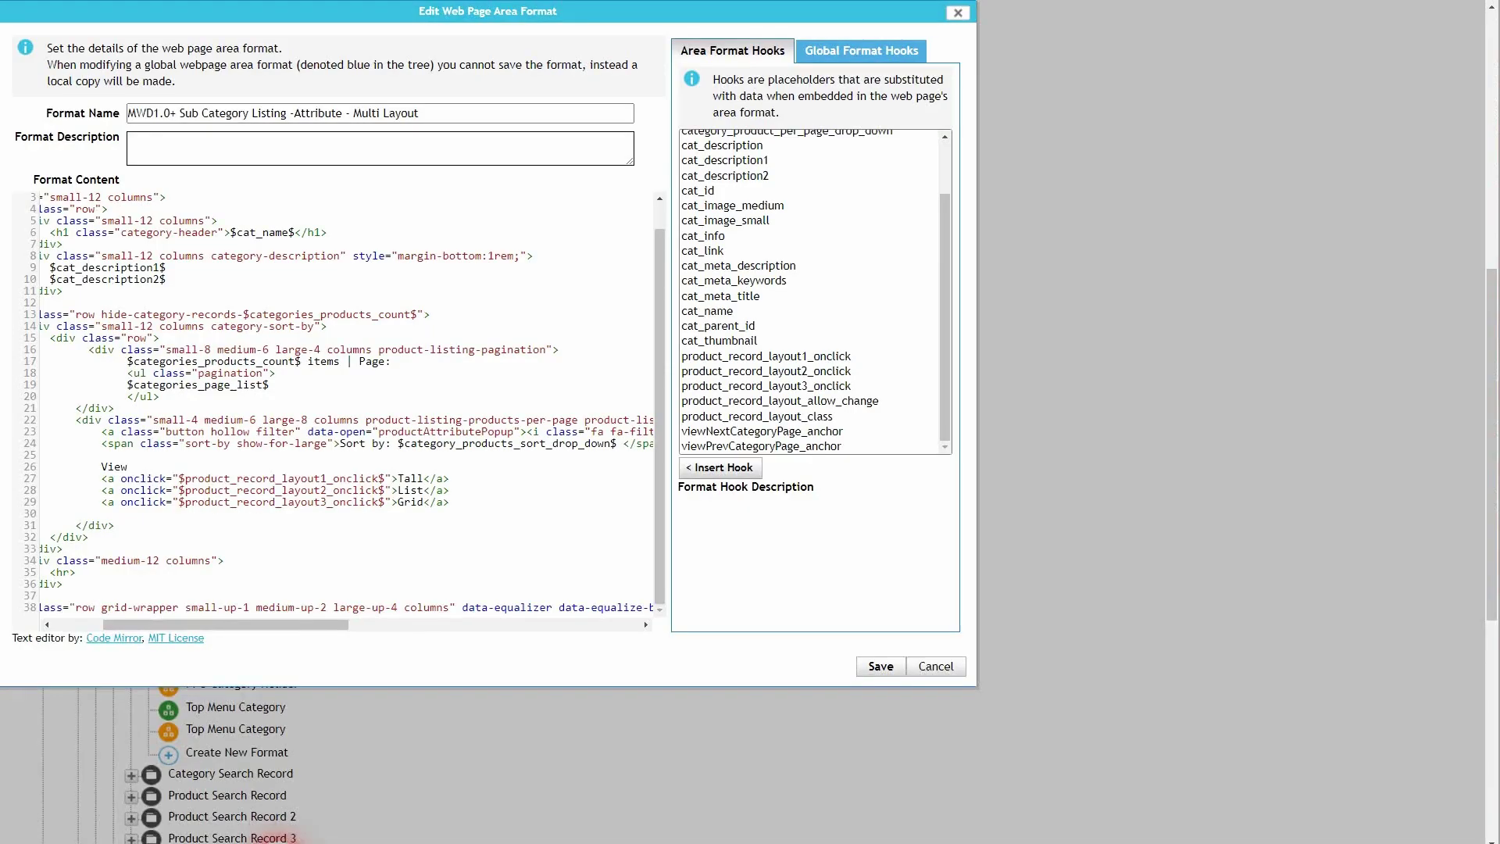
# - Read the descriptions of the product_record_layout_allow_change and product_record_layout_class hooks, and close the format without saving
pyautogui.click(859, 402)
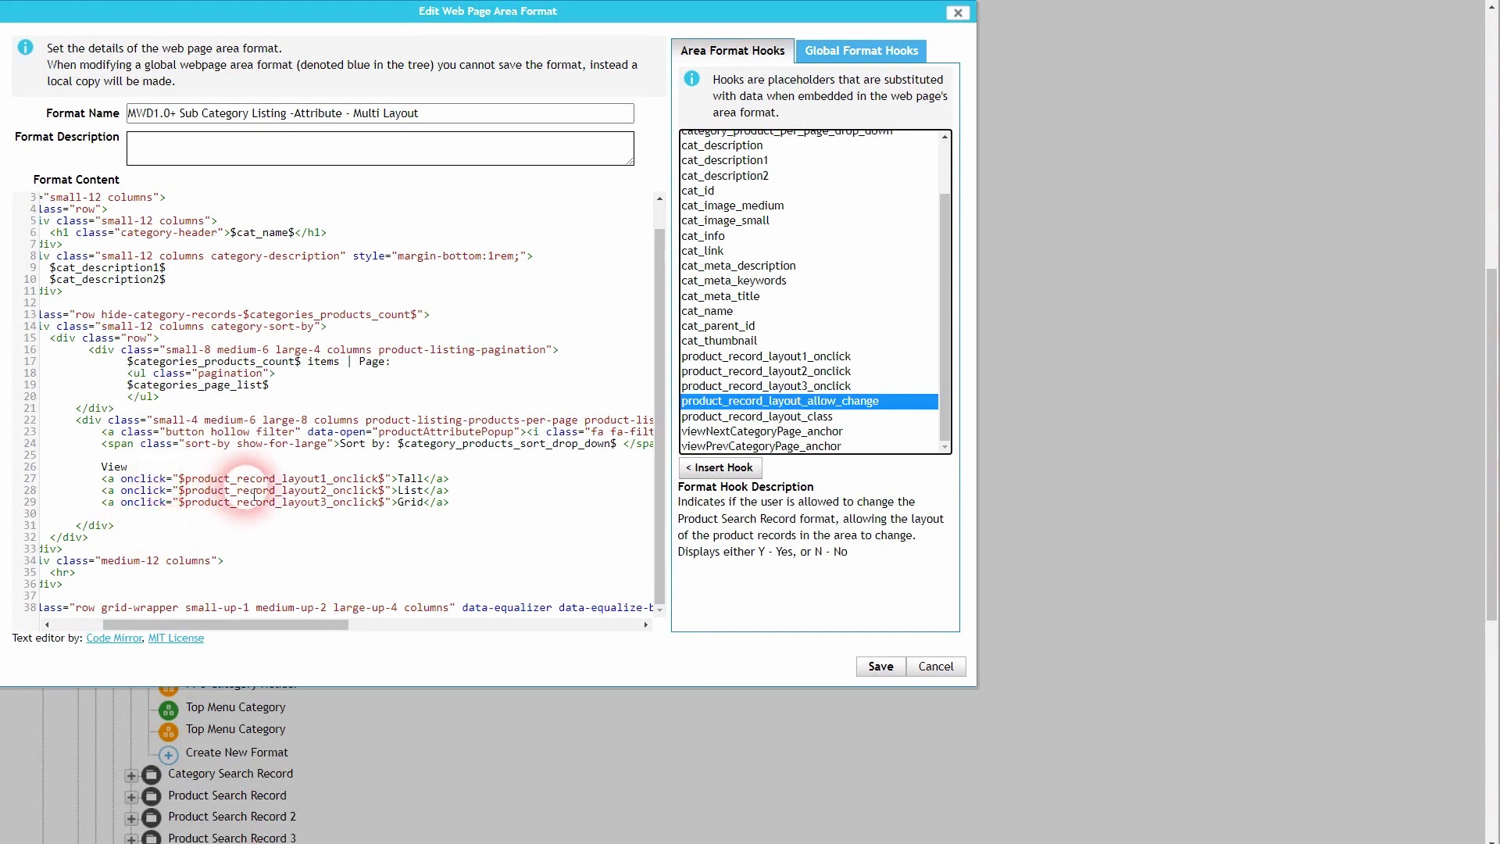
pyautogui.click(764, 420)
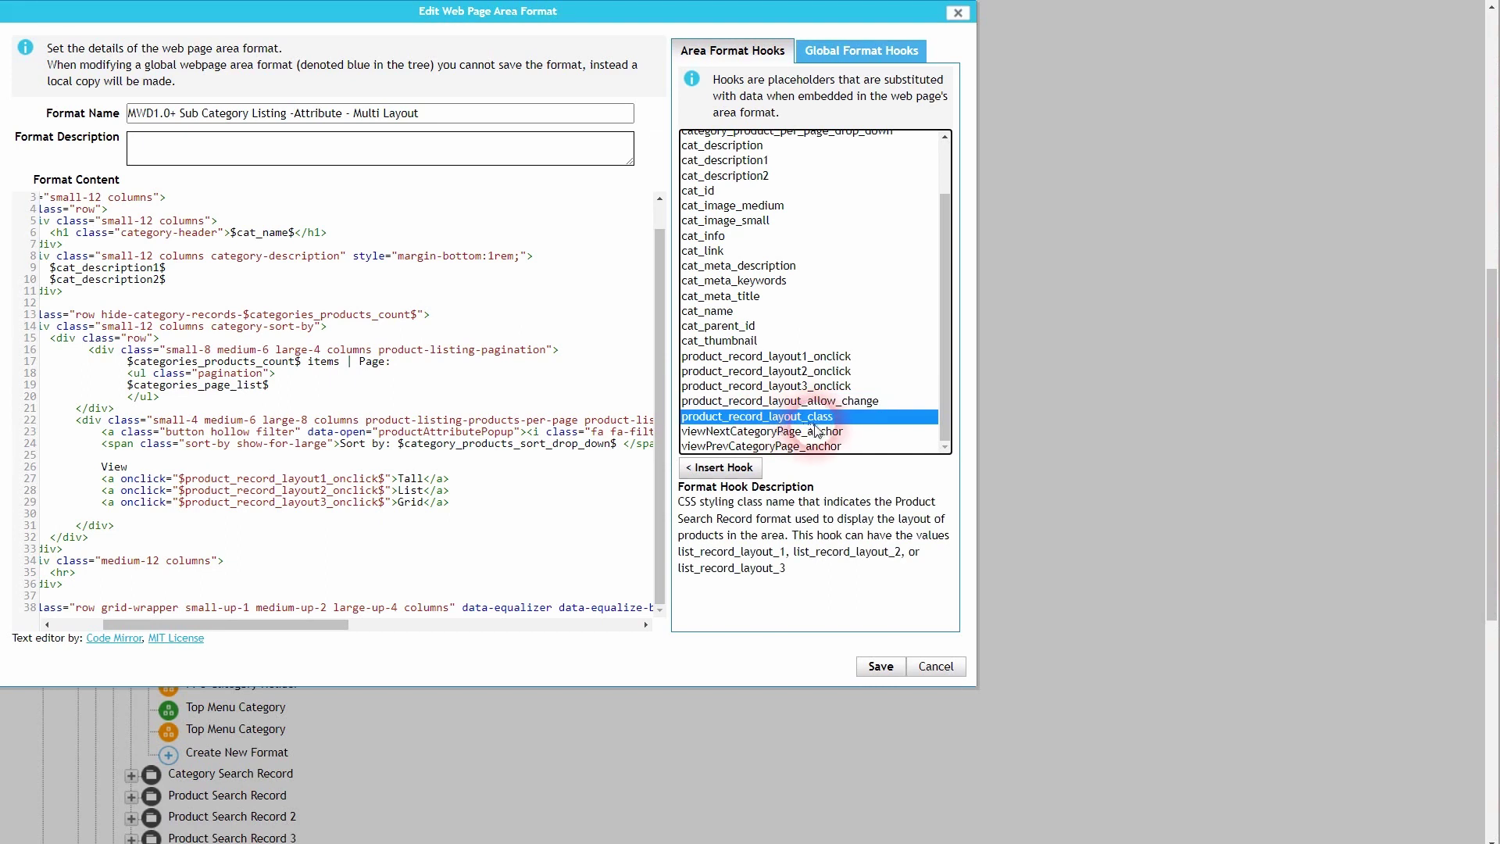
pyautogui.moveTo(785, 552); pyautogui.dragTo(690, 552)
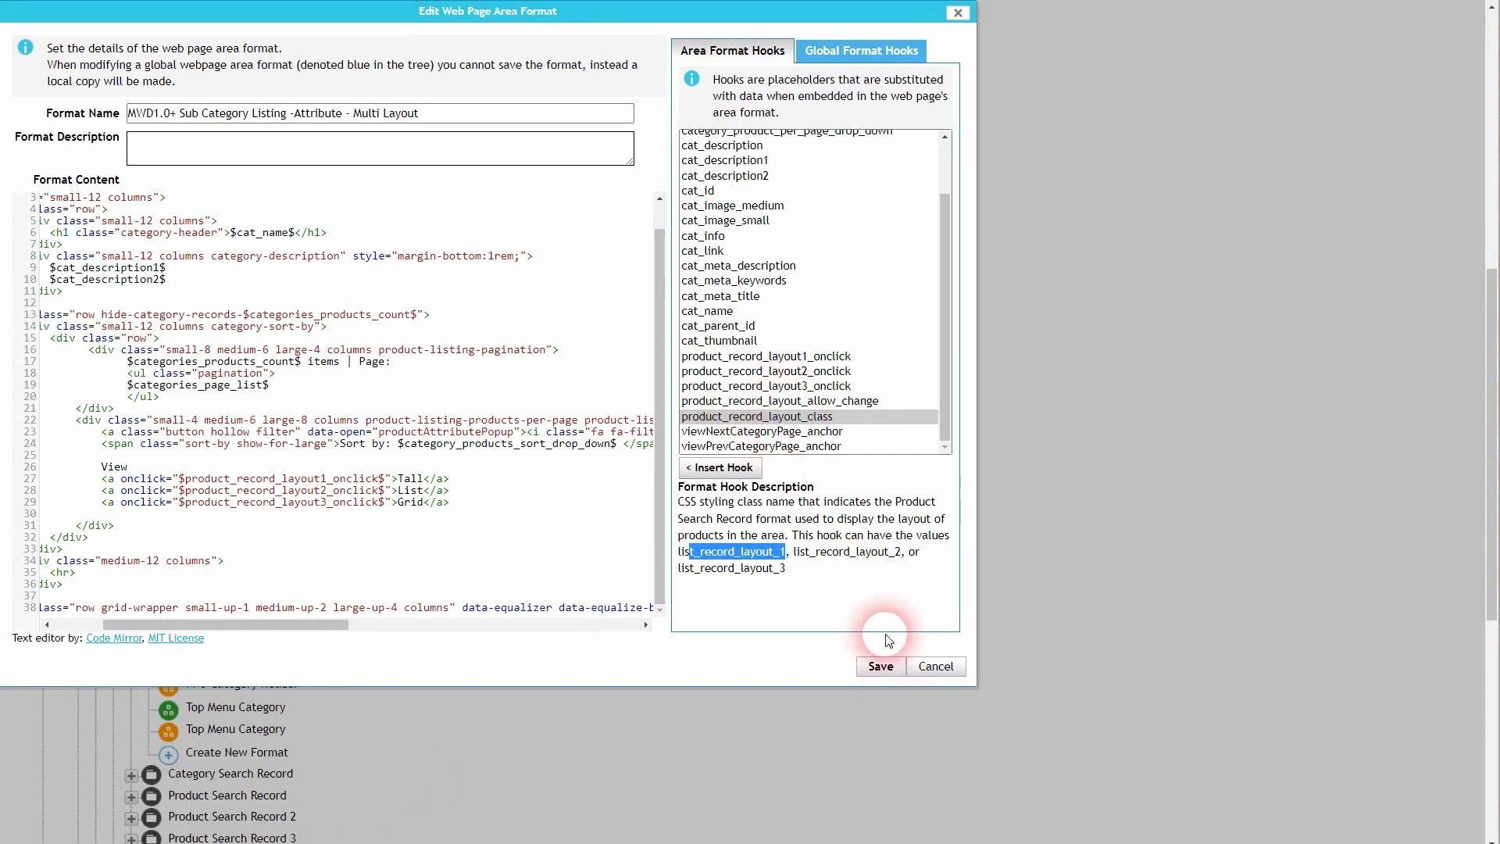
pyautogui.click(928, 669)
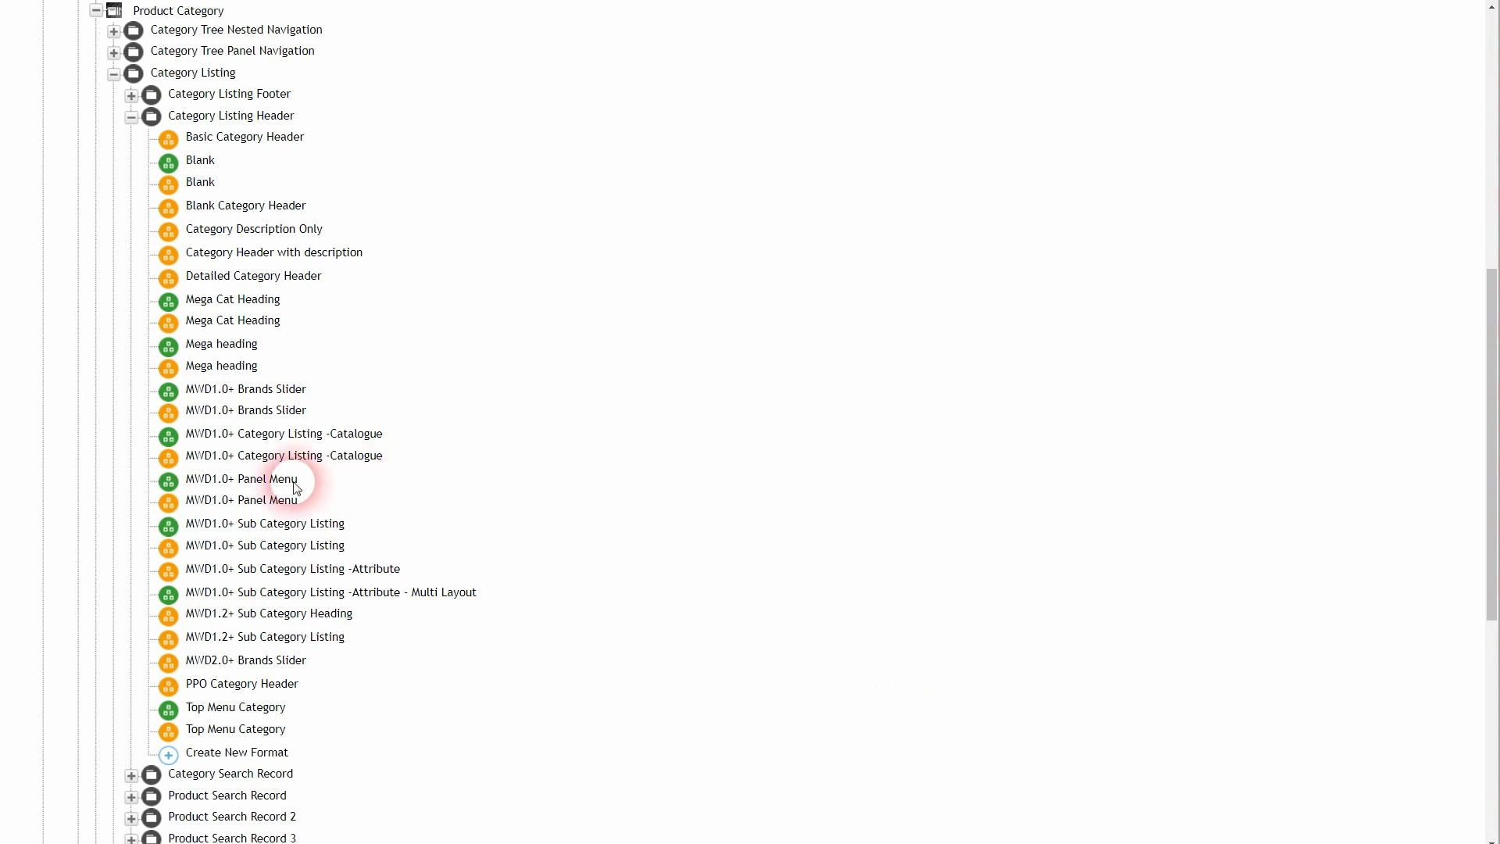
# - Collapse the Category Listing formats and expand the Search library down to the Product Search Results Listing formats
pyautogui.scroll(2, 297, 484)
pyautogui.scroll(2, 204, 391)
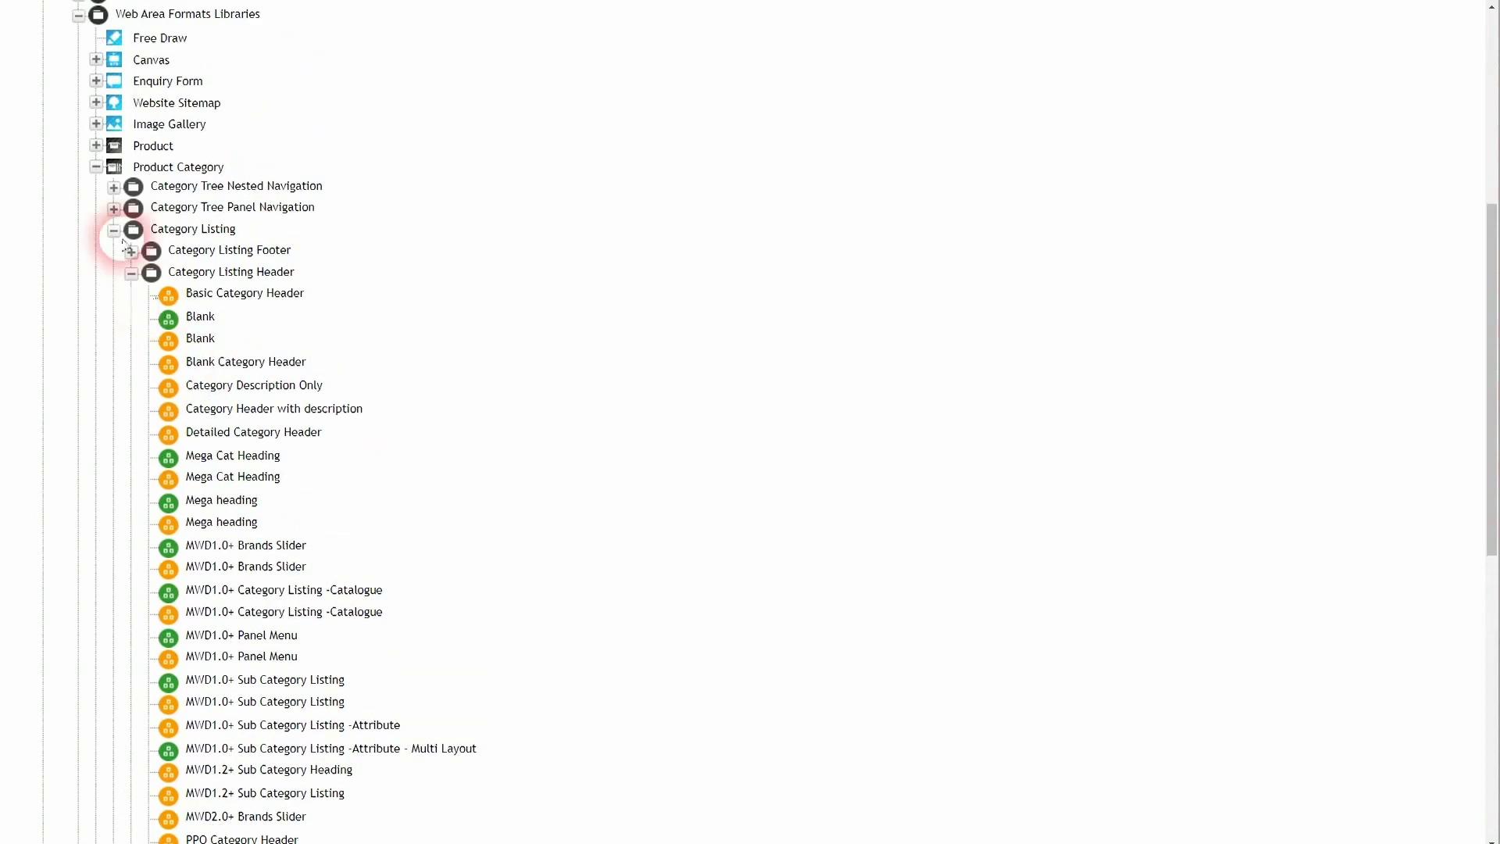
pyautogui.click(114, 231)
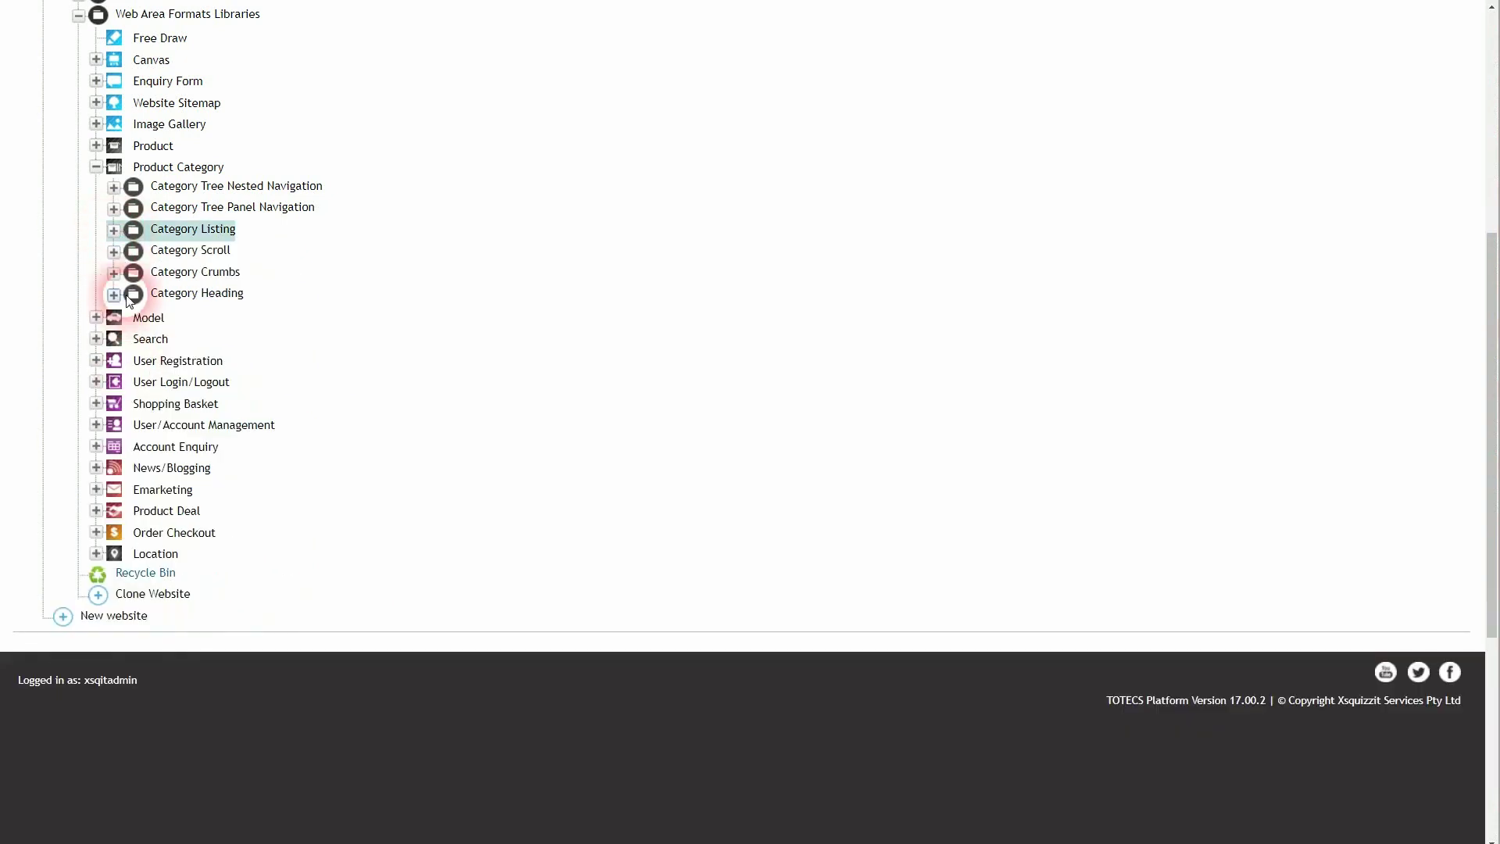
pyautogui.click(96, 338)
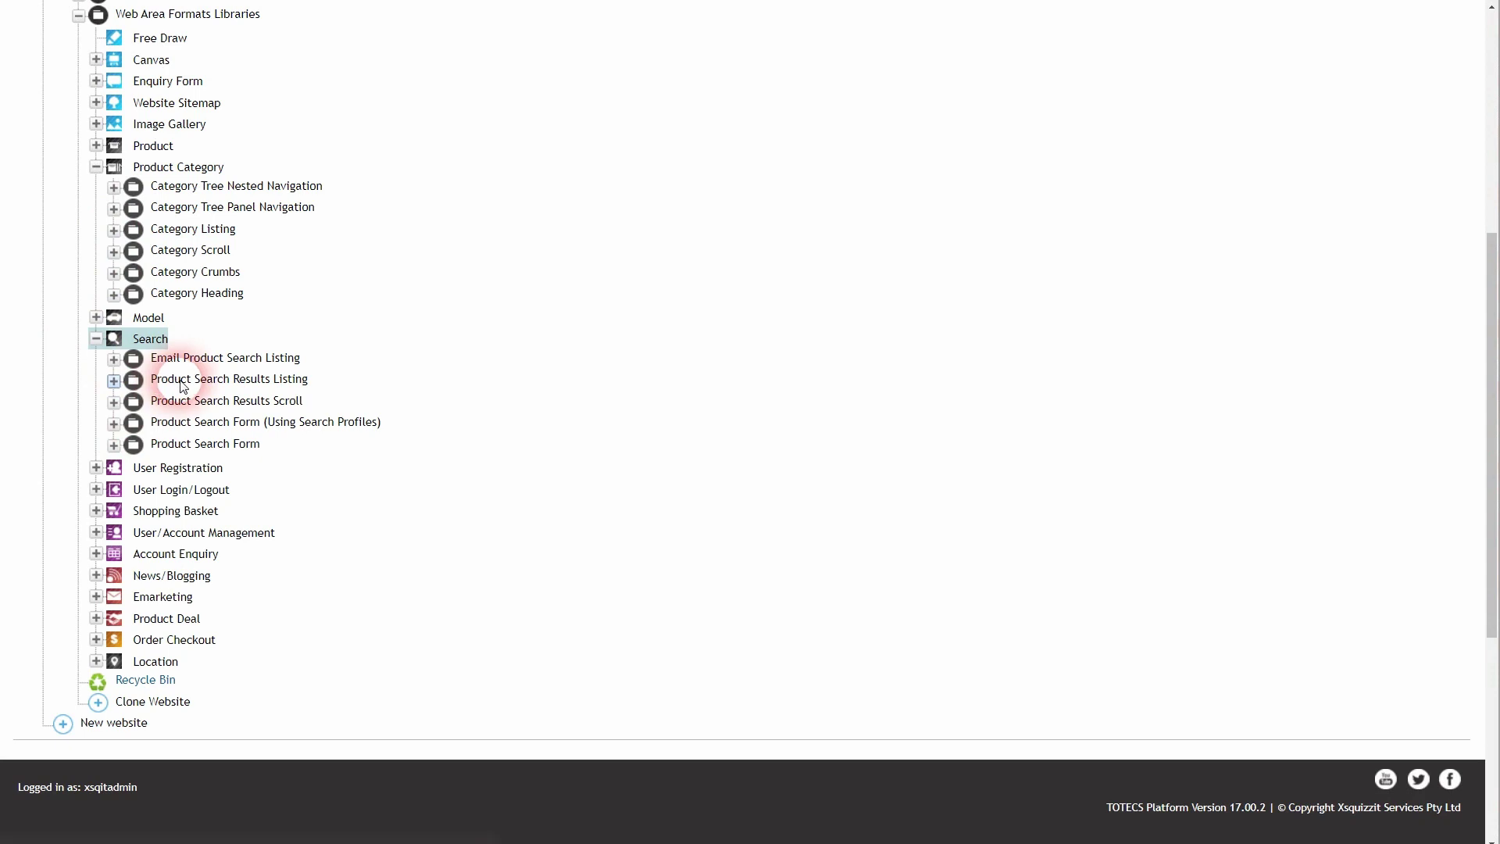
pyautogui.click(114, 380)
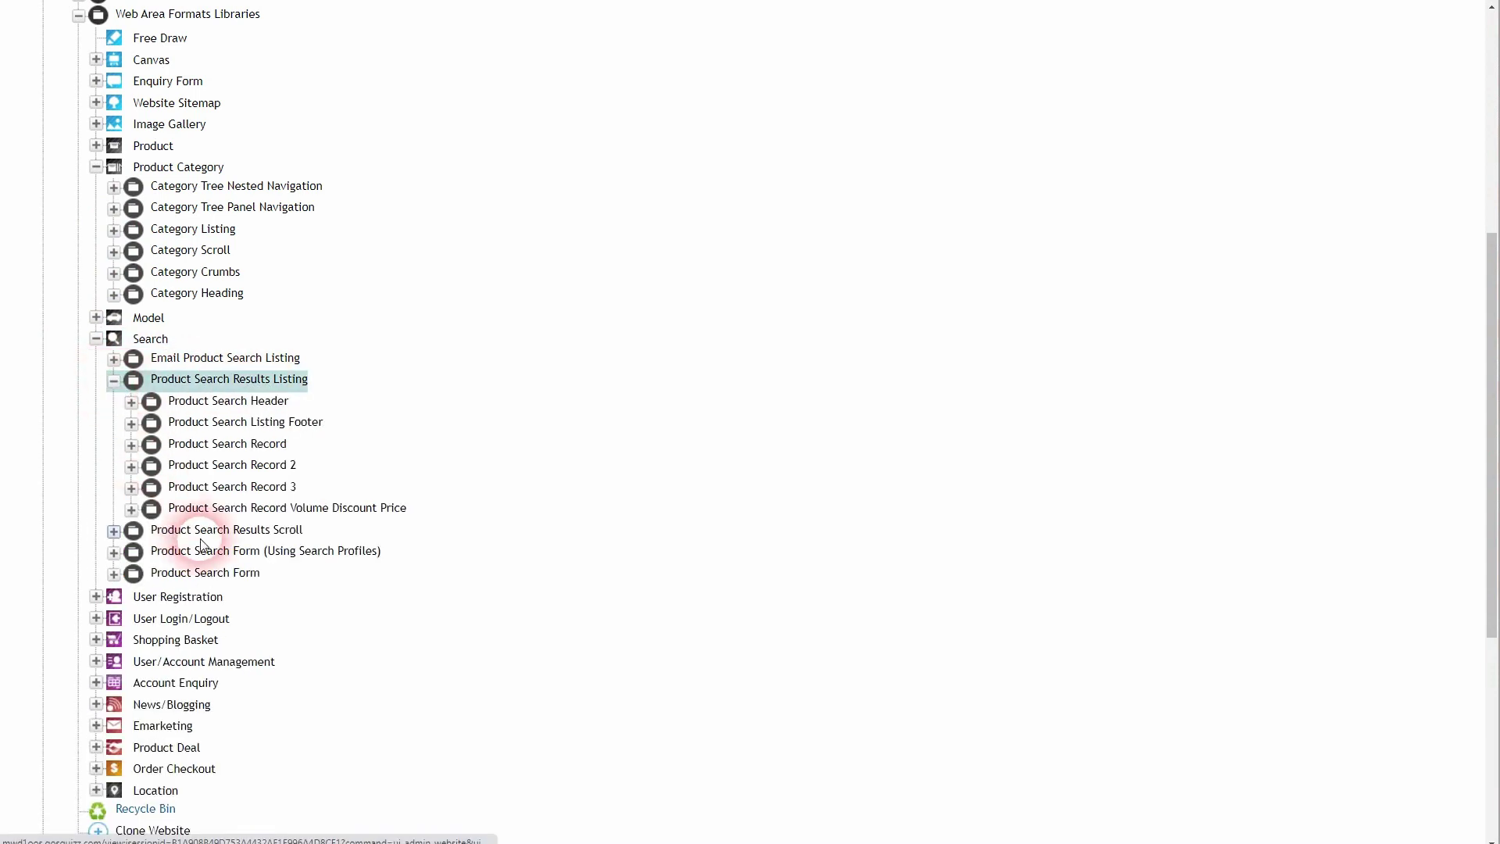
# - Examine the layout hooks in the Product Search Header format MWD1.0+ Checkout Menu My Items, close it, and collapse Product Search Results Listing
pyautogui.click(131, 402)
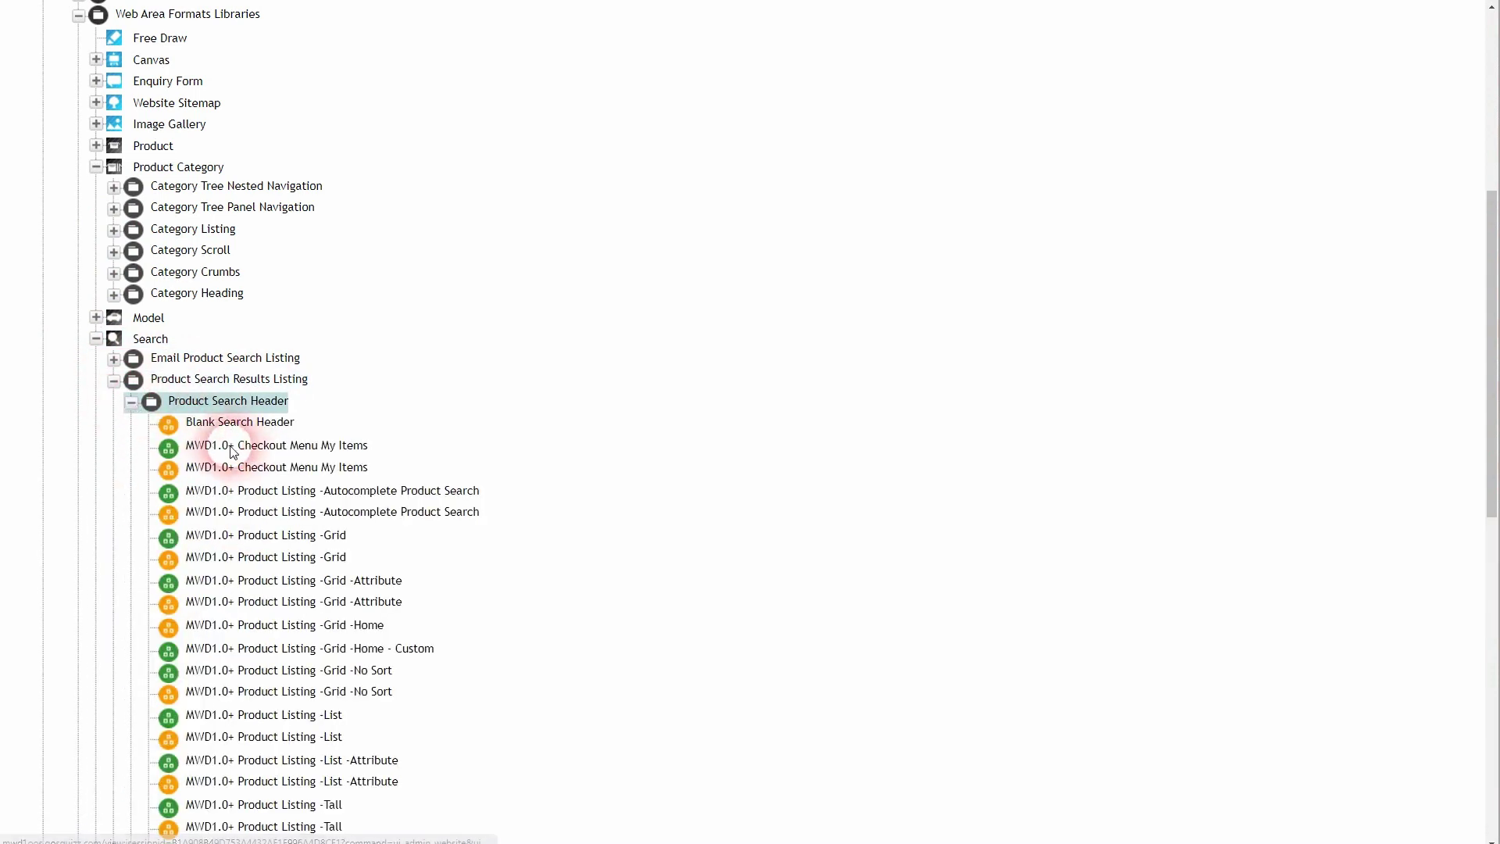
pyautogui.doubleClick(258, 447)
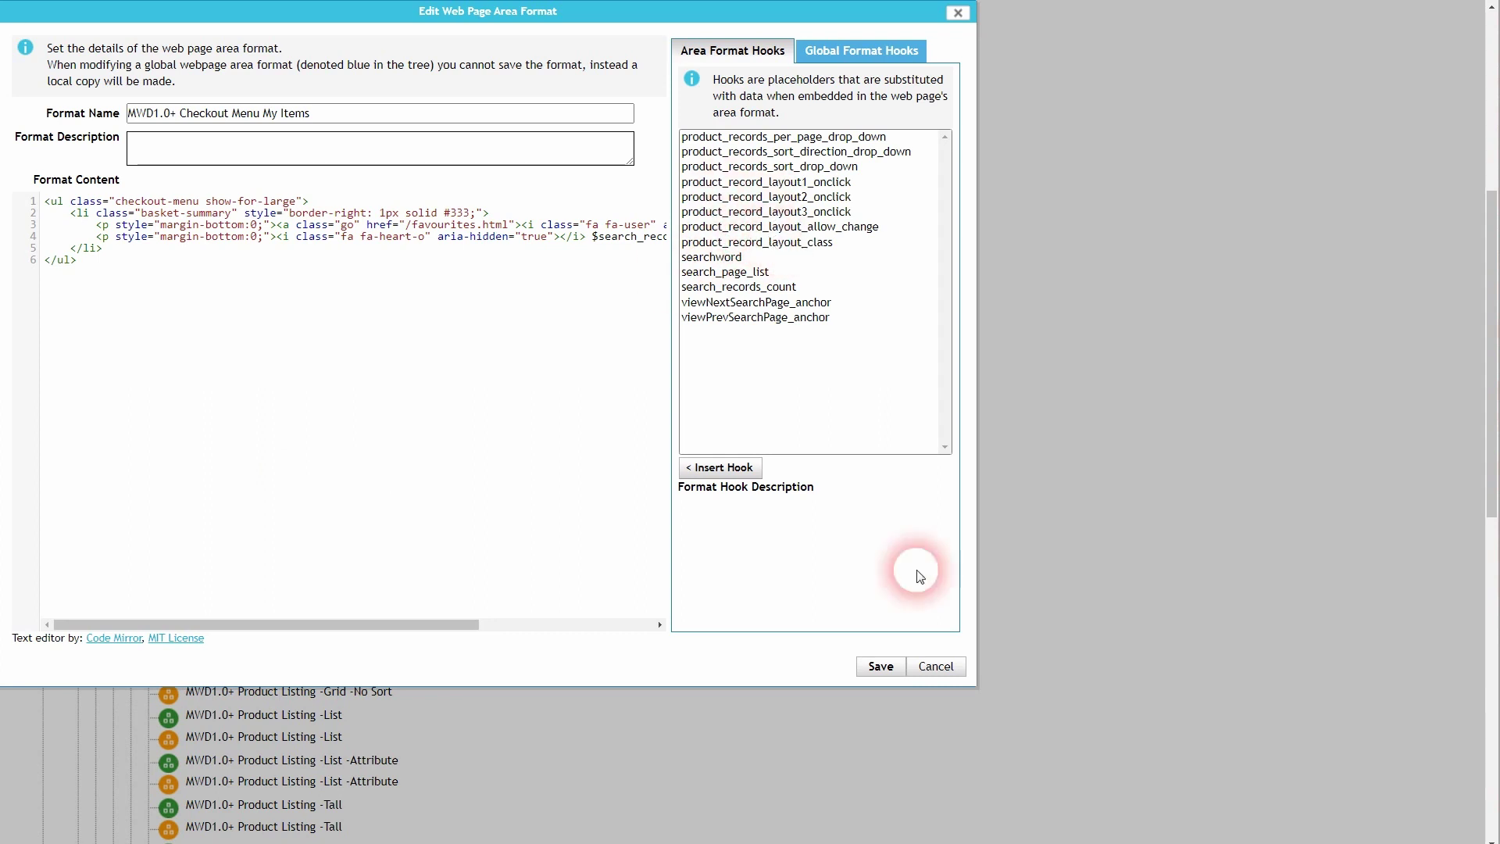
pyautogui.click(949, 667)
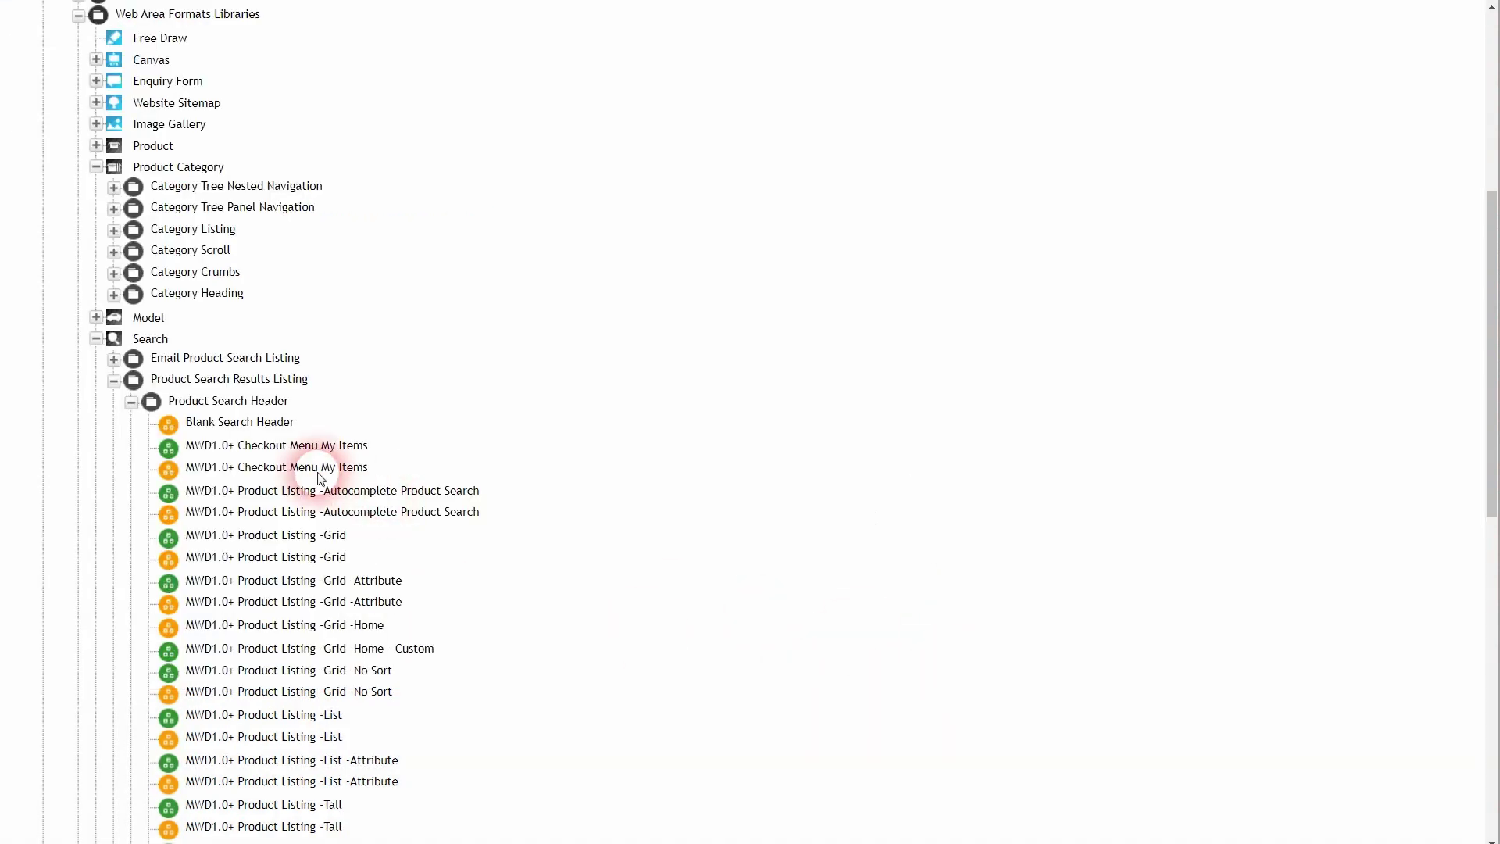
pyautogui.click(131, 401)
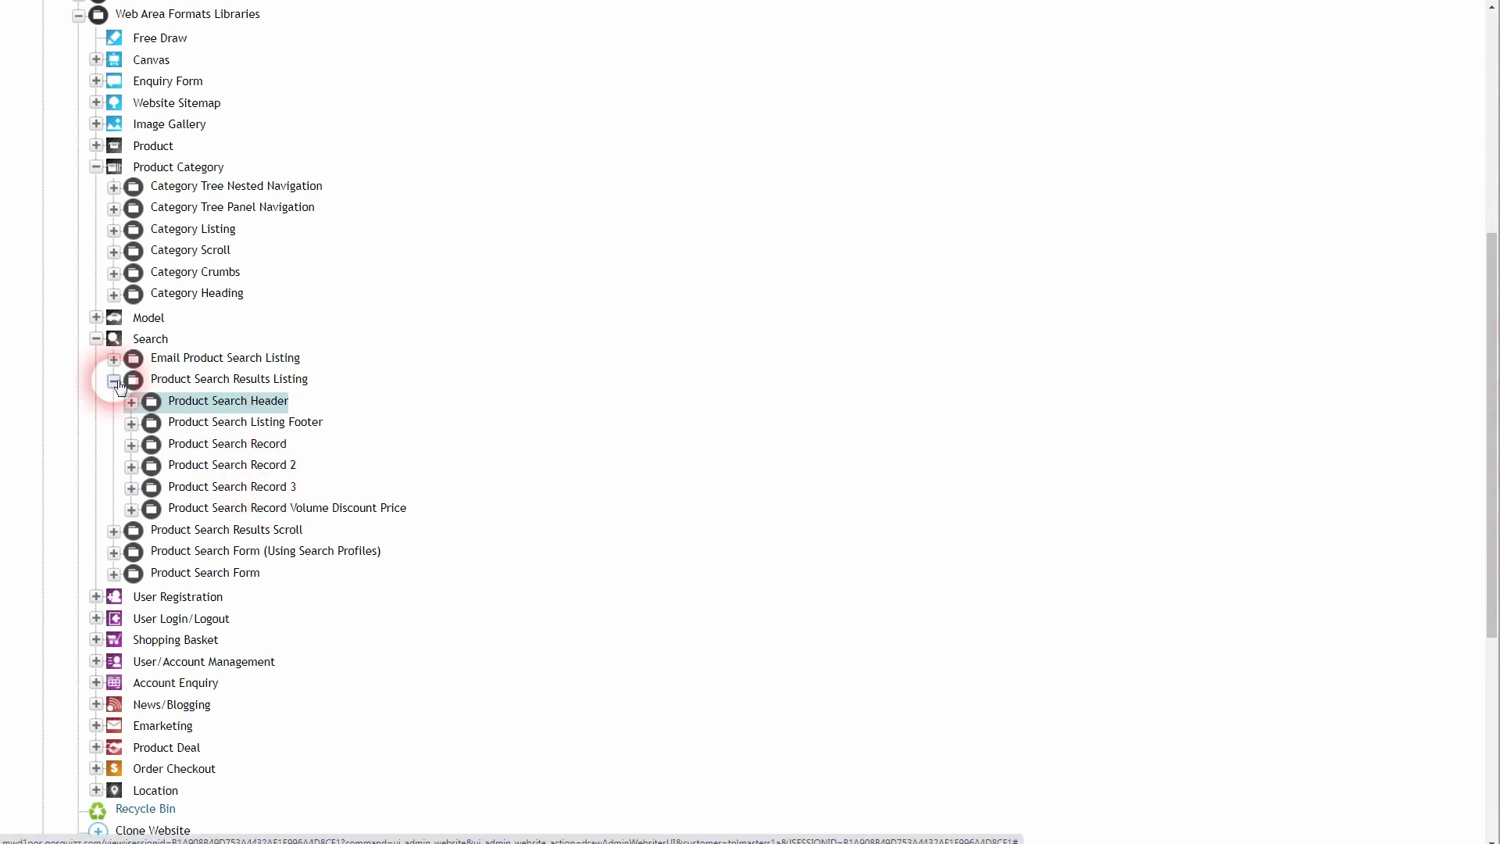
pyautogui.click(114, 381)
# - Look over the Product Combination record formats in the Product library, and collapse the library again
pyautogui.click(96, 146)
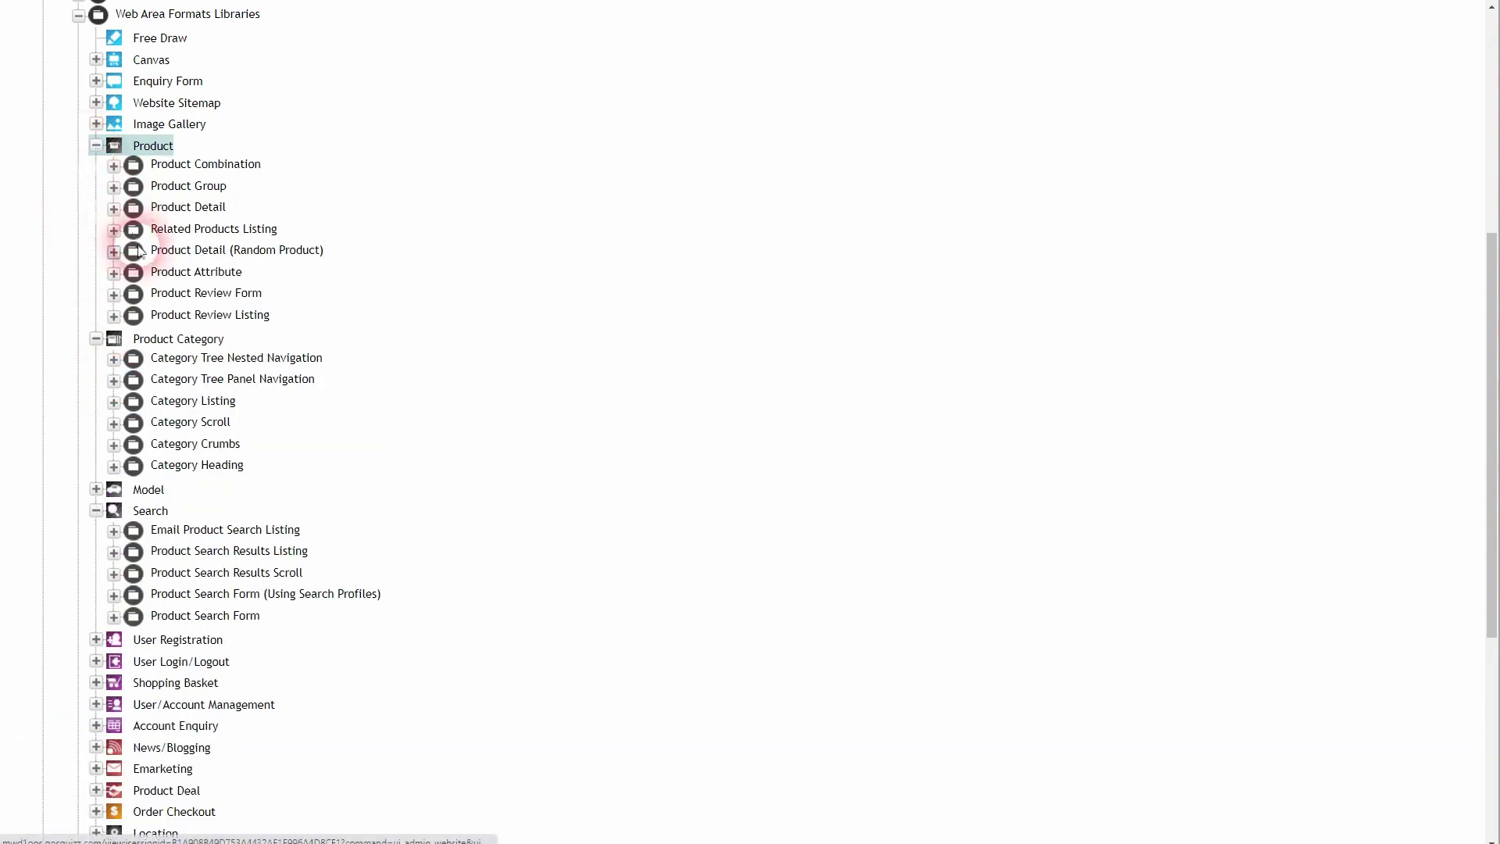
pyautogui.click(114, 165)
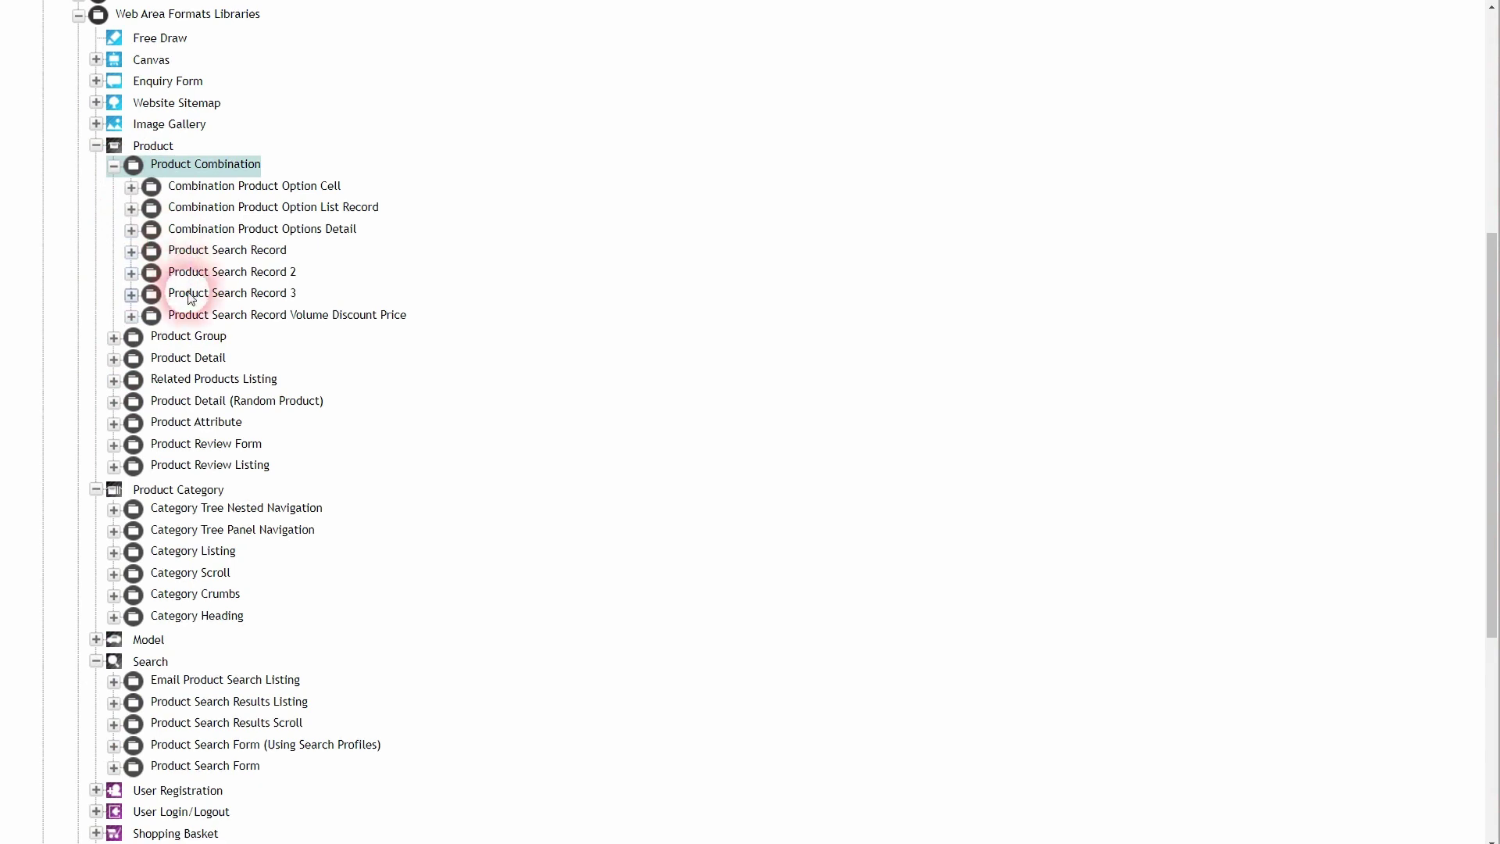
pyautogui.click(96, 146)
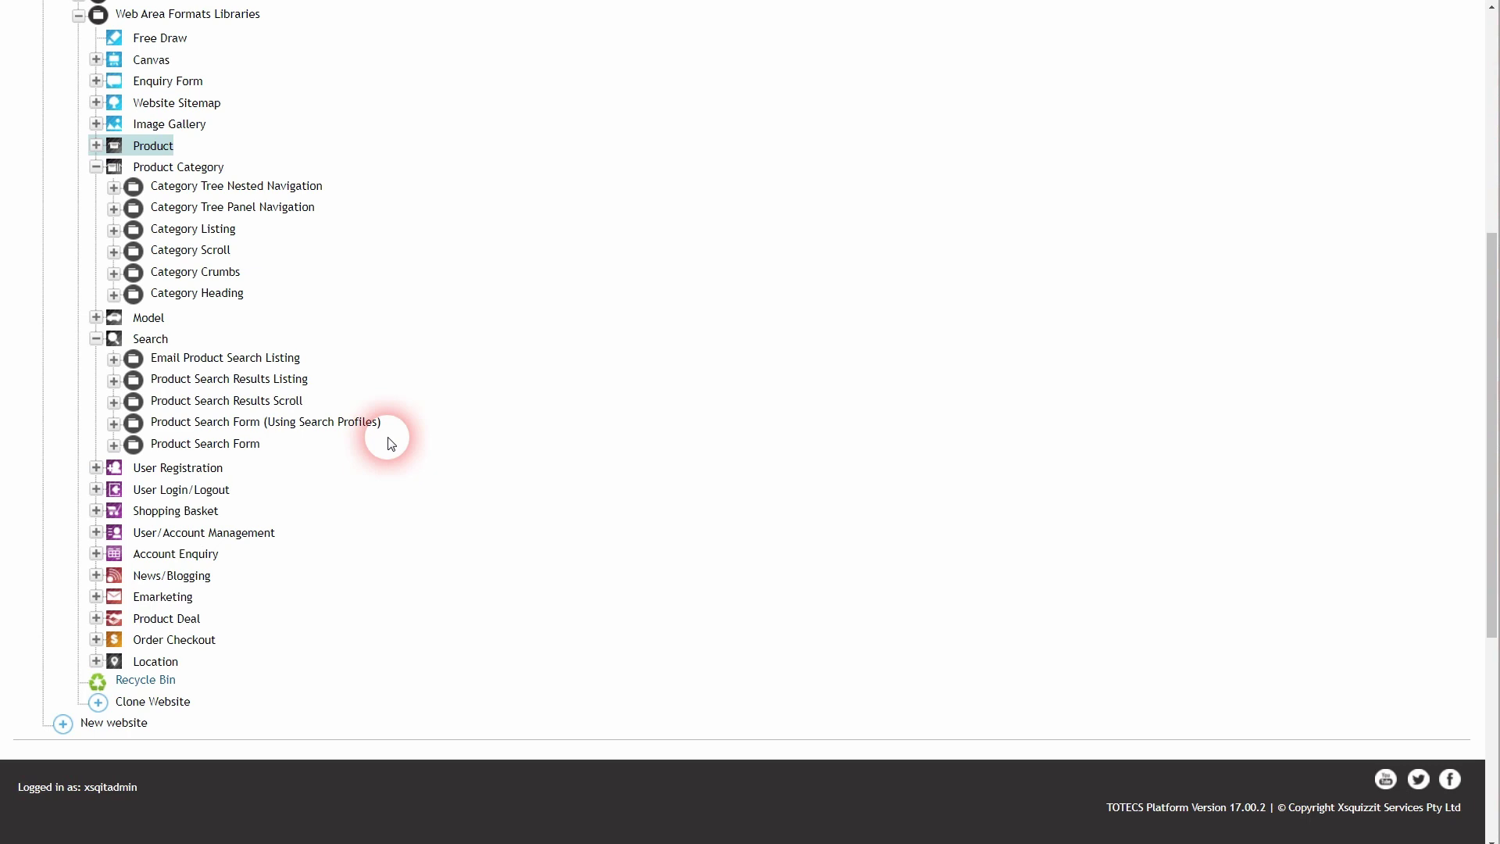
pyautogui.scroll(2, 215, 539)
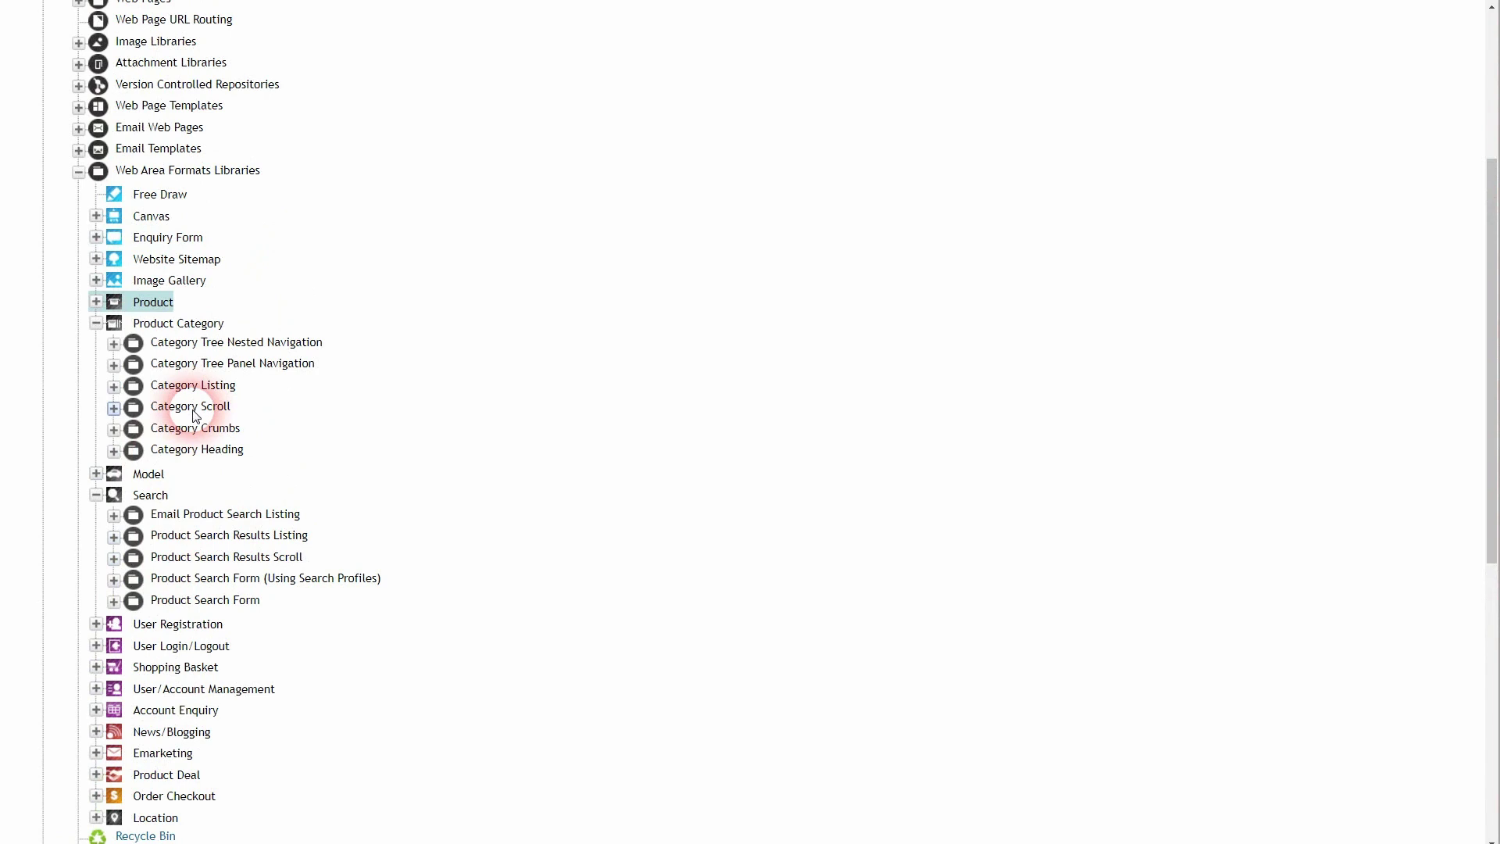
# - View all areas of the category web page and open the settings of its Category Listing -Tall area
pyautogui.scroll(3, 195, 416)
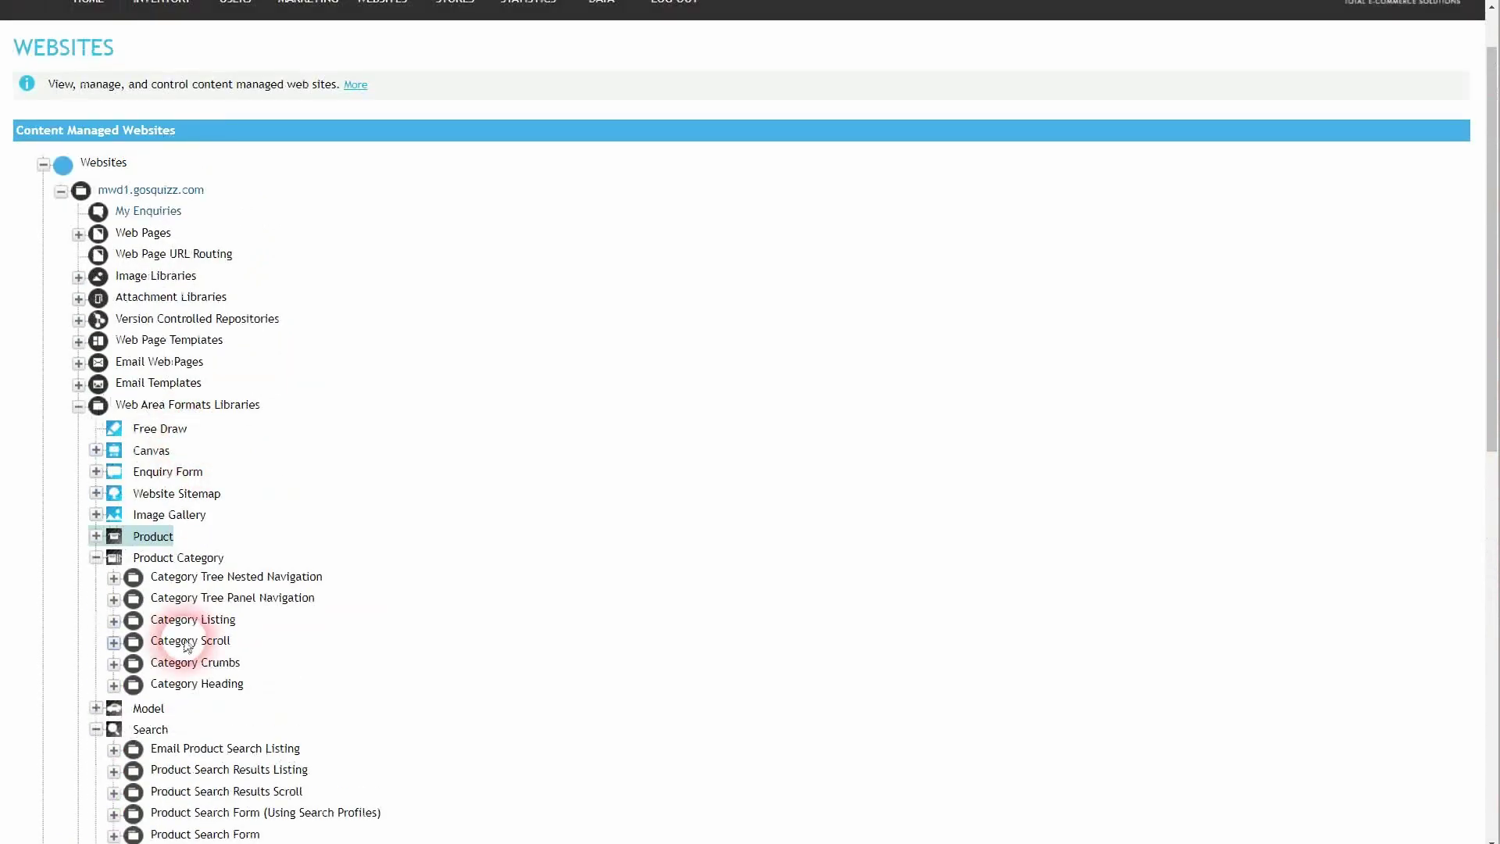
pyautogui.click(78, 235)
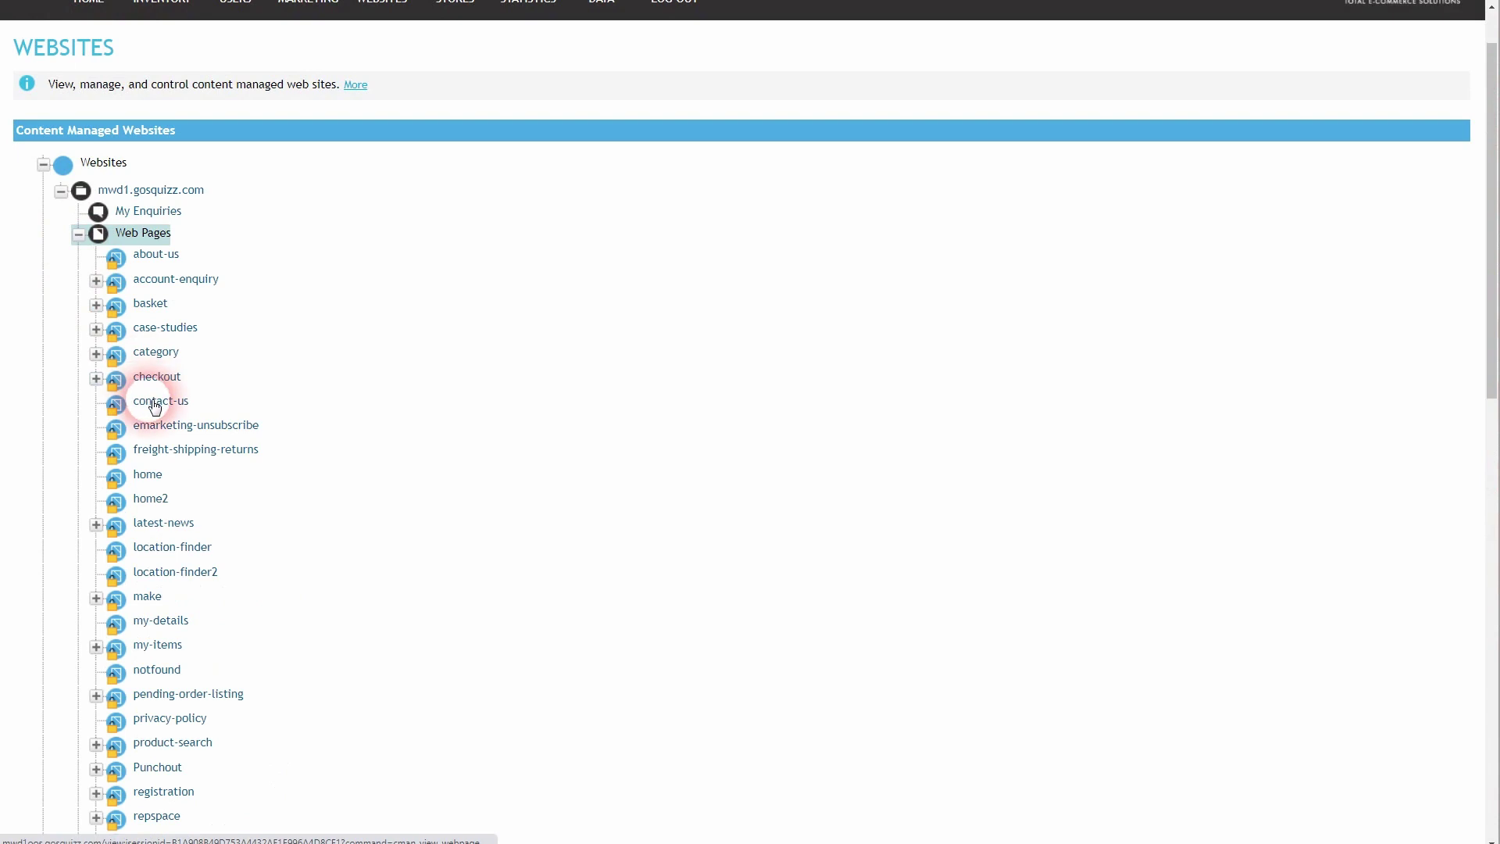
pyautogui.scroll(-1, 207, 477)
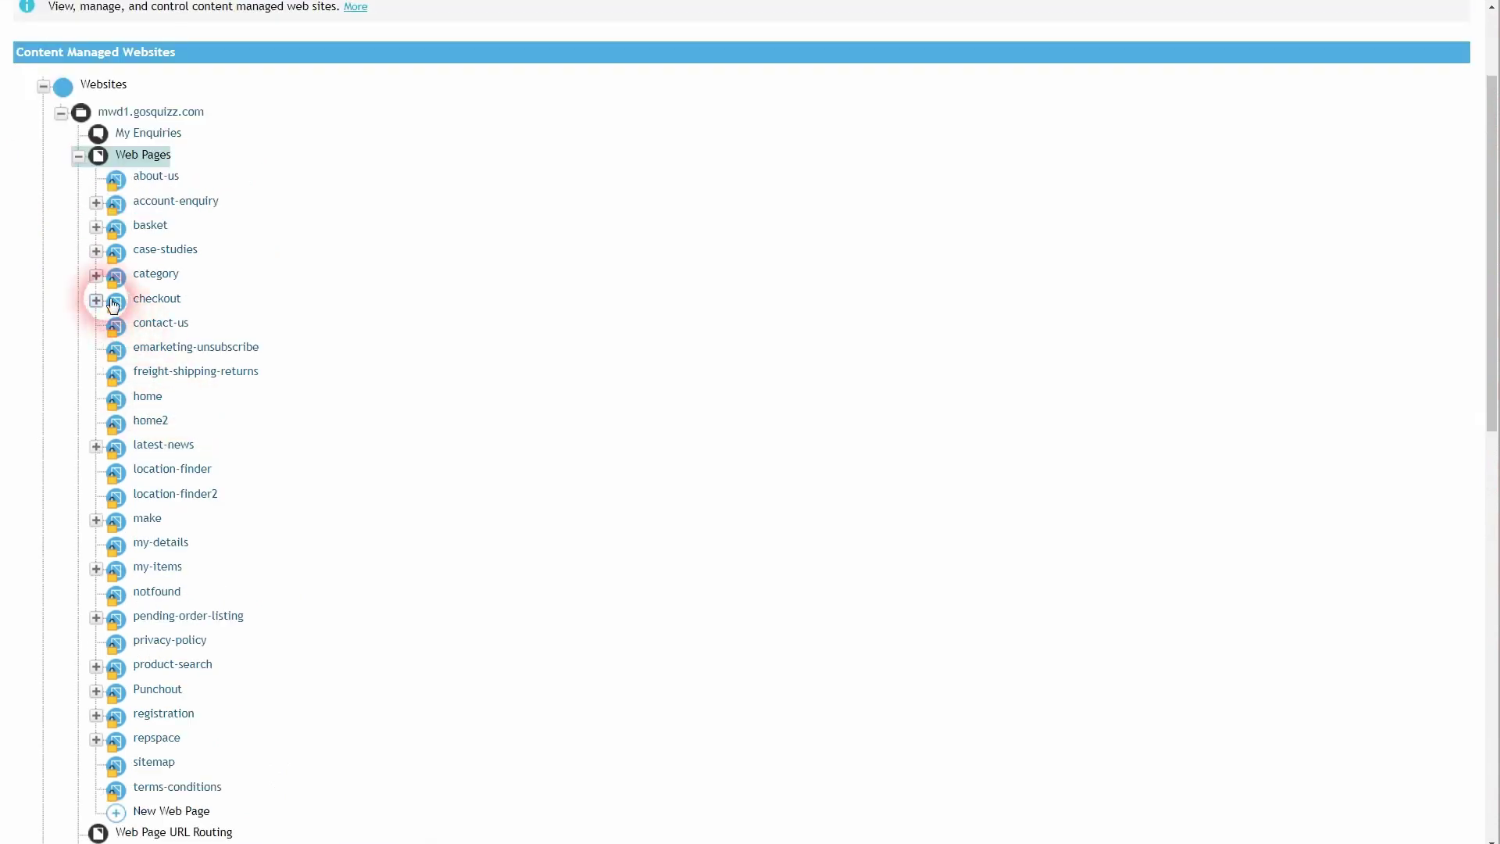
pyautogui.rightClick(160, 279)
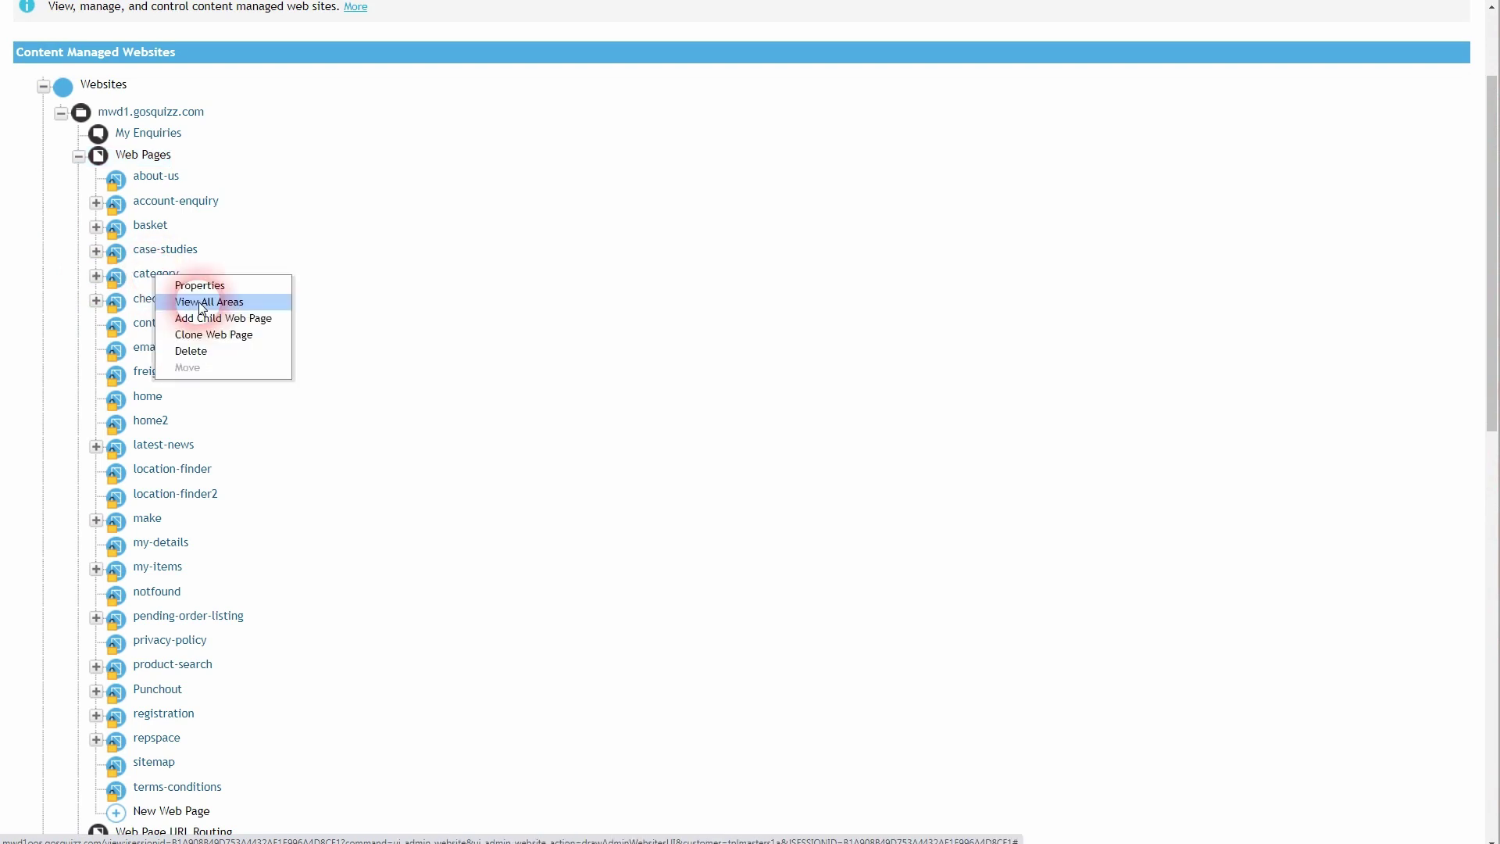
pyautogui.click(202, 304)
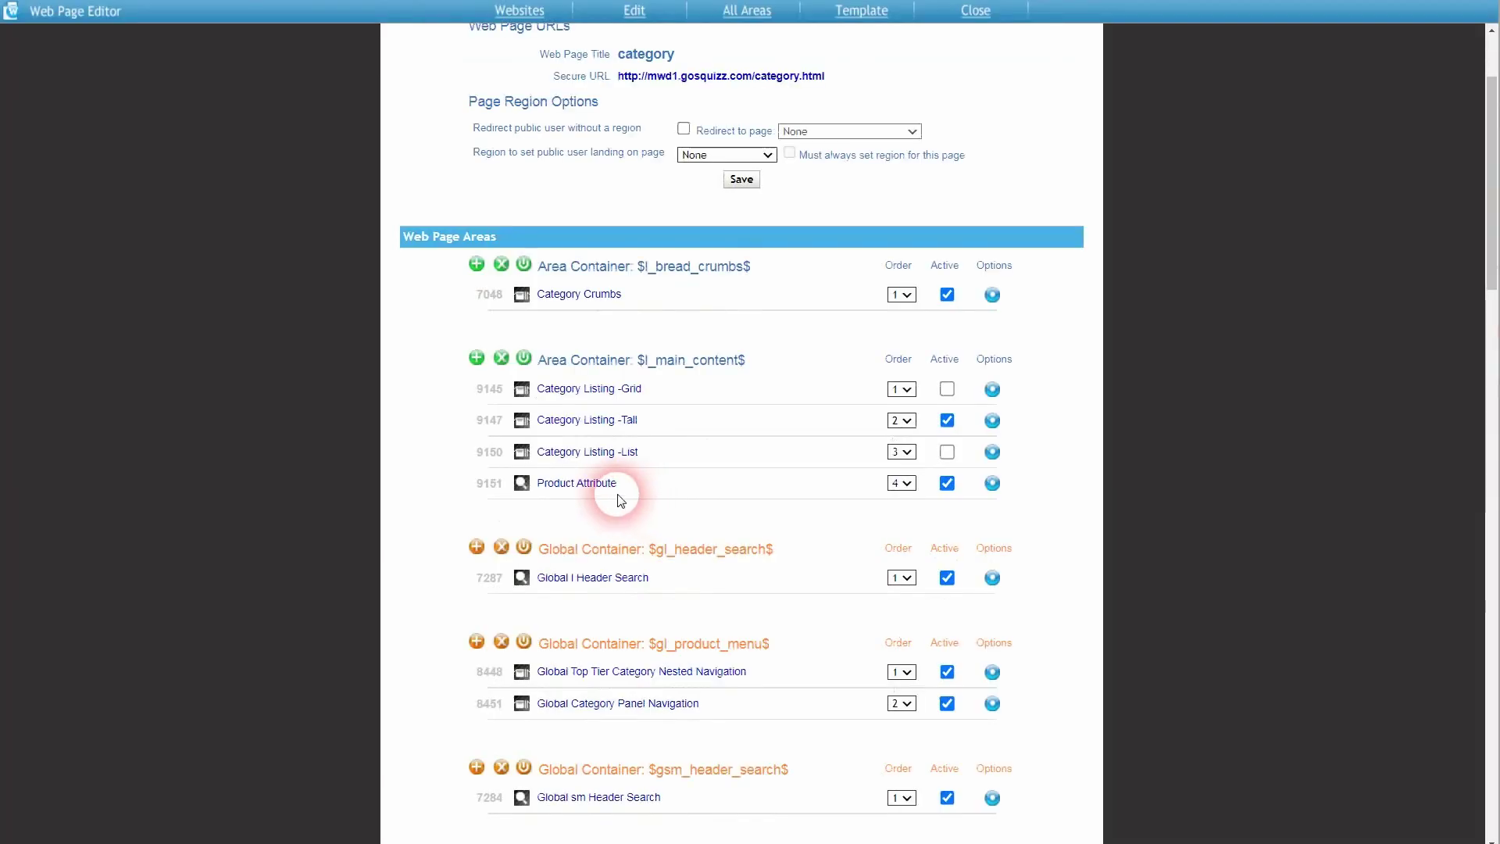
pyautogui.click(559, 420)
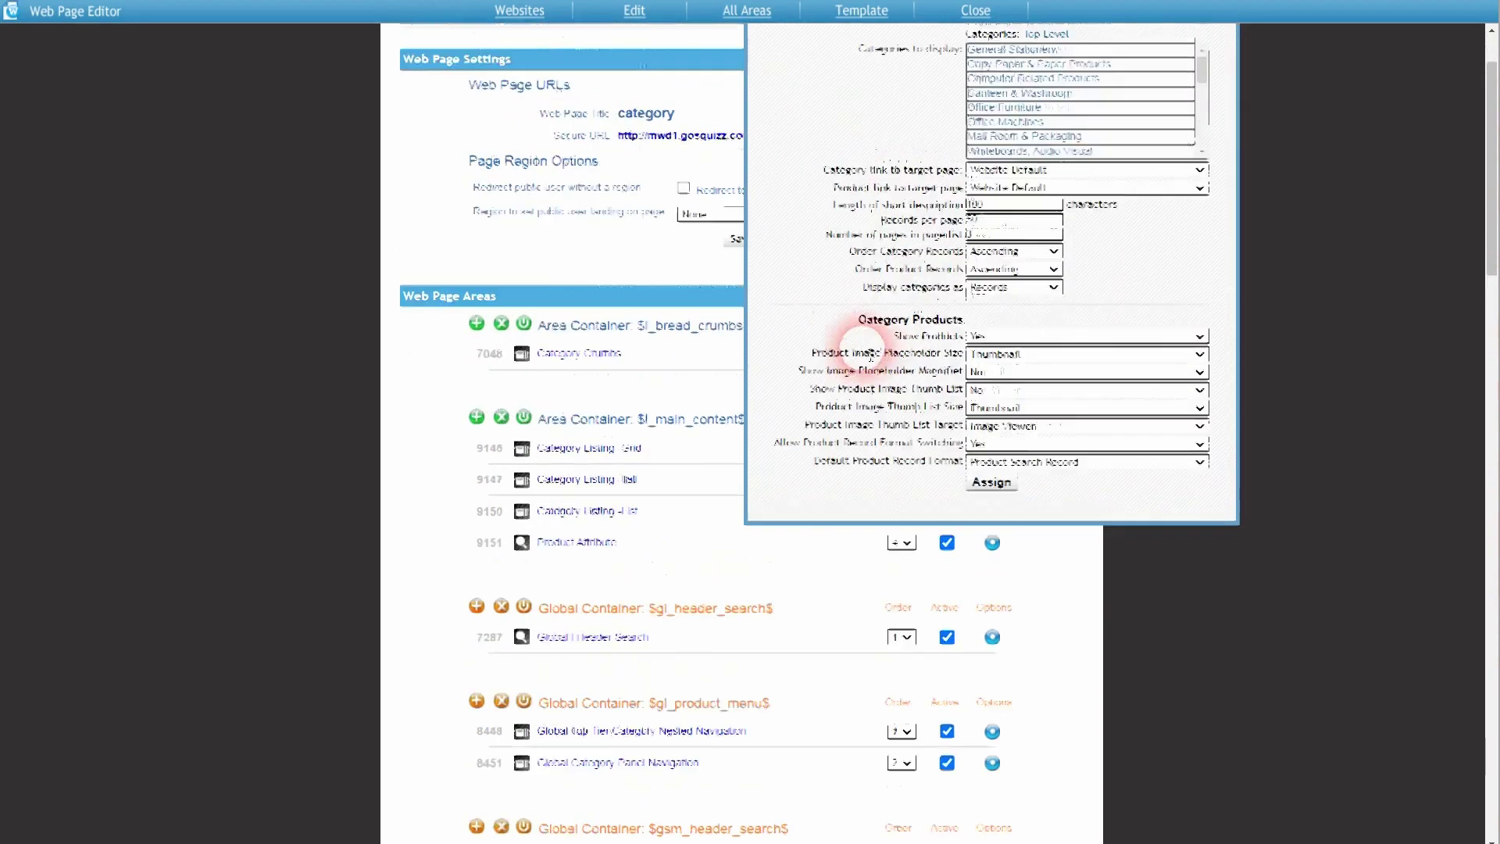
pyautogui.moveTo(912, 51); pyautogui.dragTo(748, 105)
pyautogui.click(826, 634)
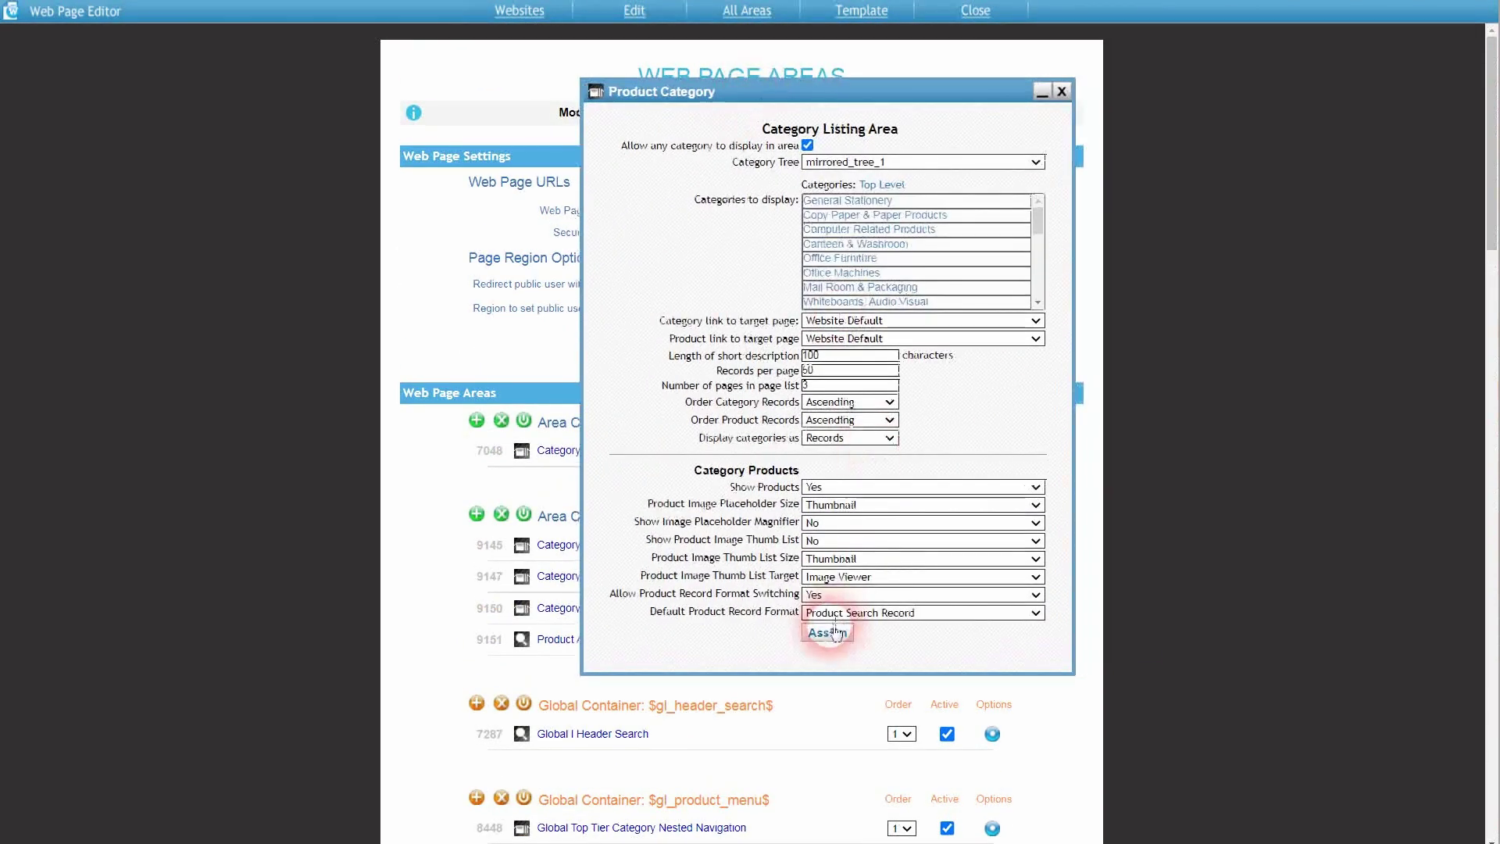
# - Set Allow Product Record Format Switching to No for the Category Listing -Tall area, and return it to Yes
pyautogui.click(630, 603)
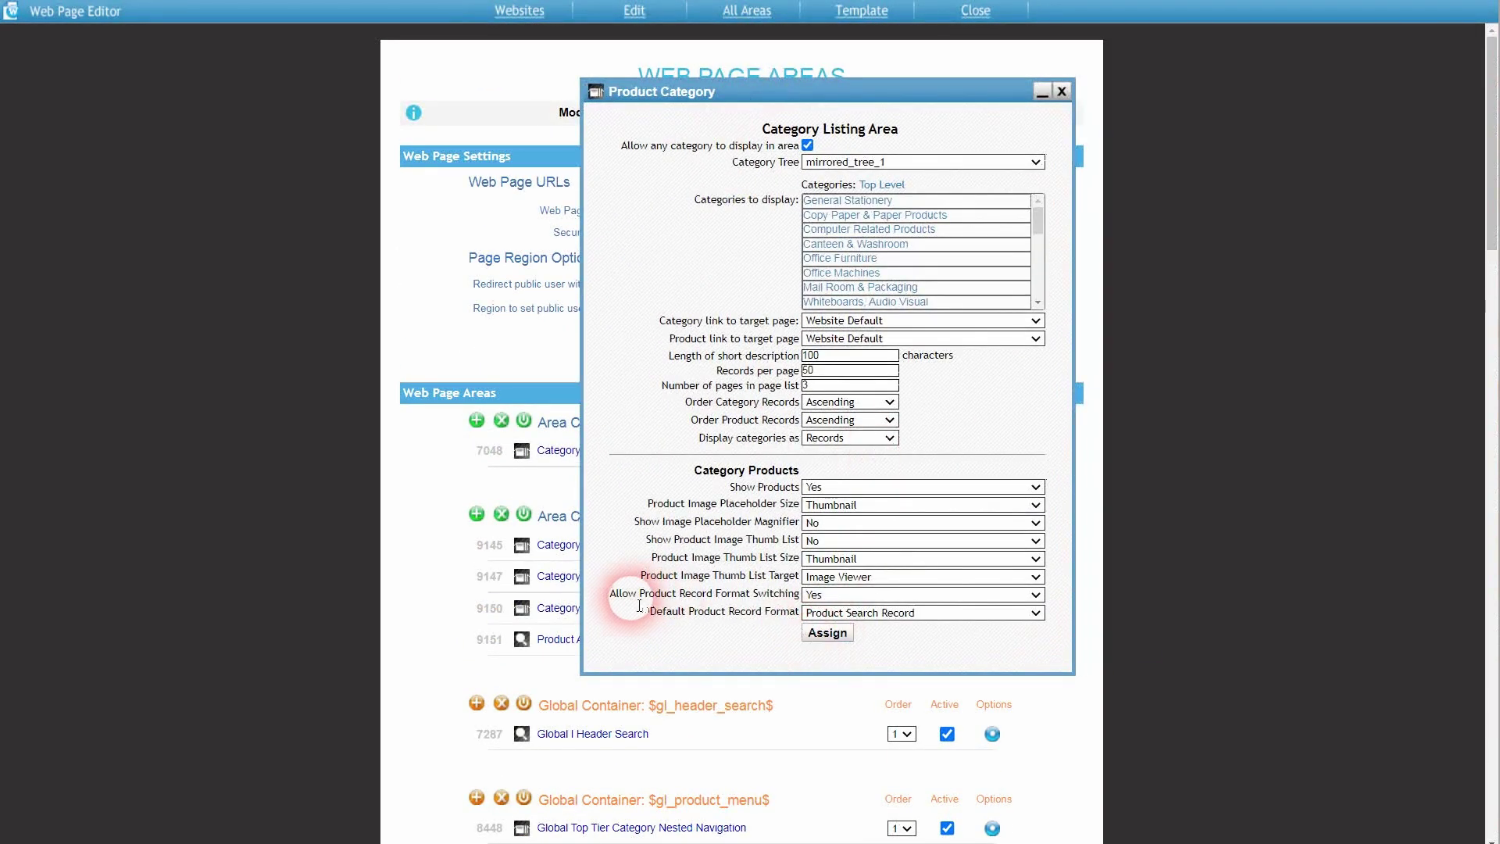
pyautogui.moveTo(618, 606); pyautogui.dragTo(805, 598)
pyautogui.click(809, 595)
pyautogui.click(813, 625)
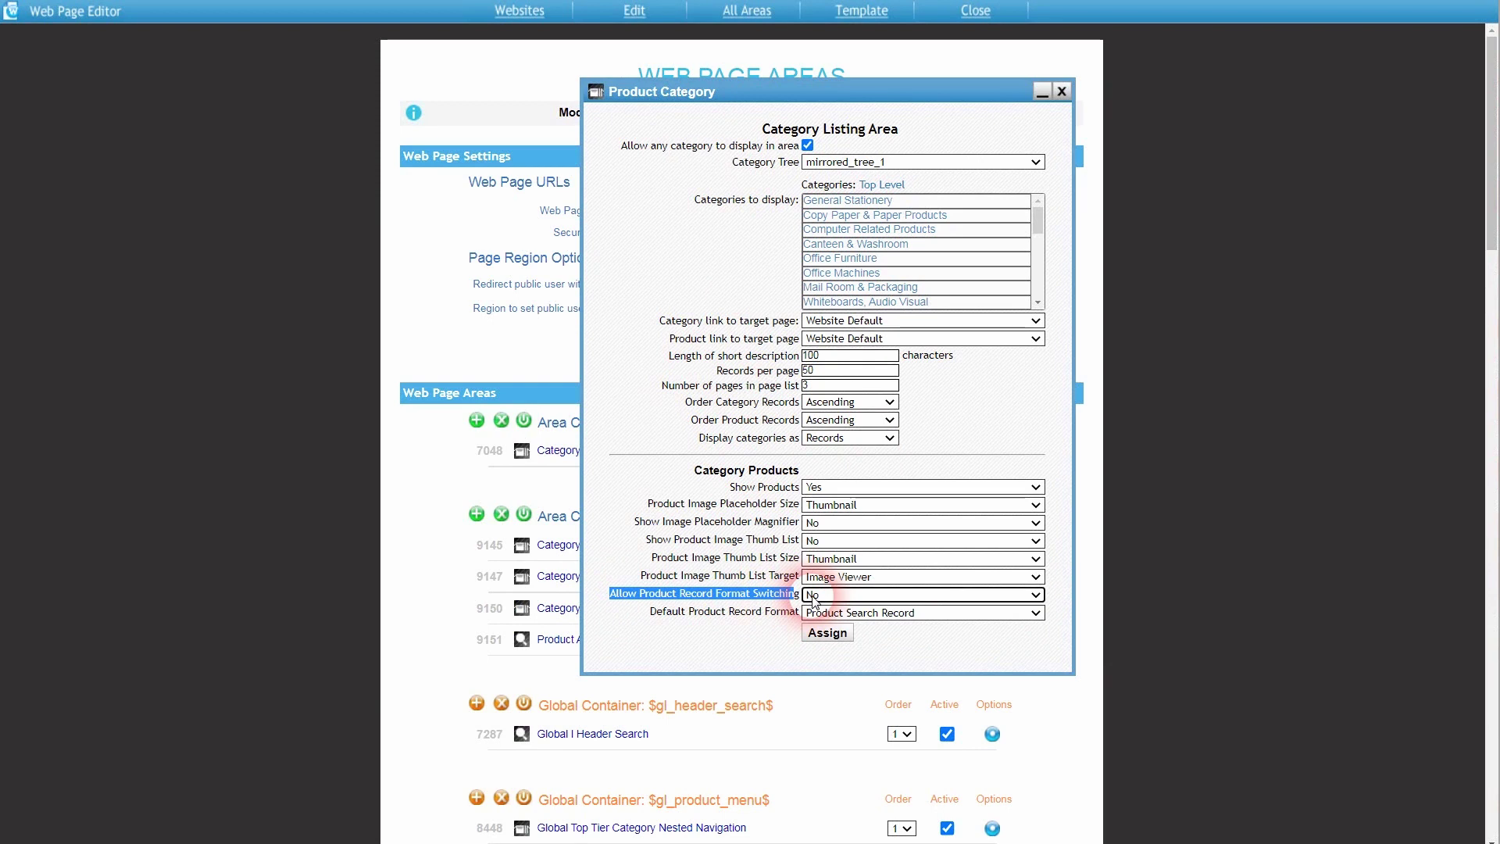
pyautogui.click(816, 596)
pyautogui.click(823, 624)
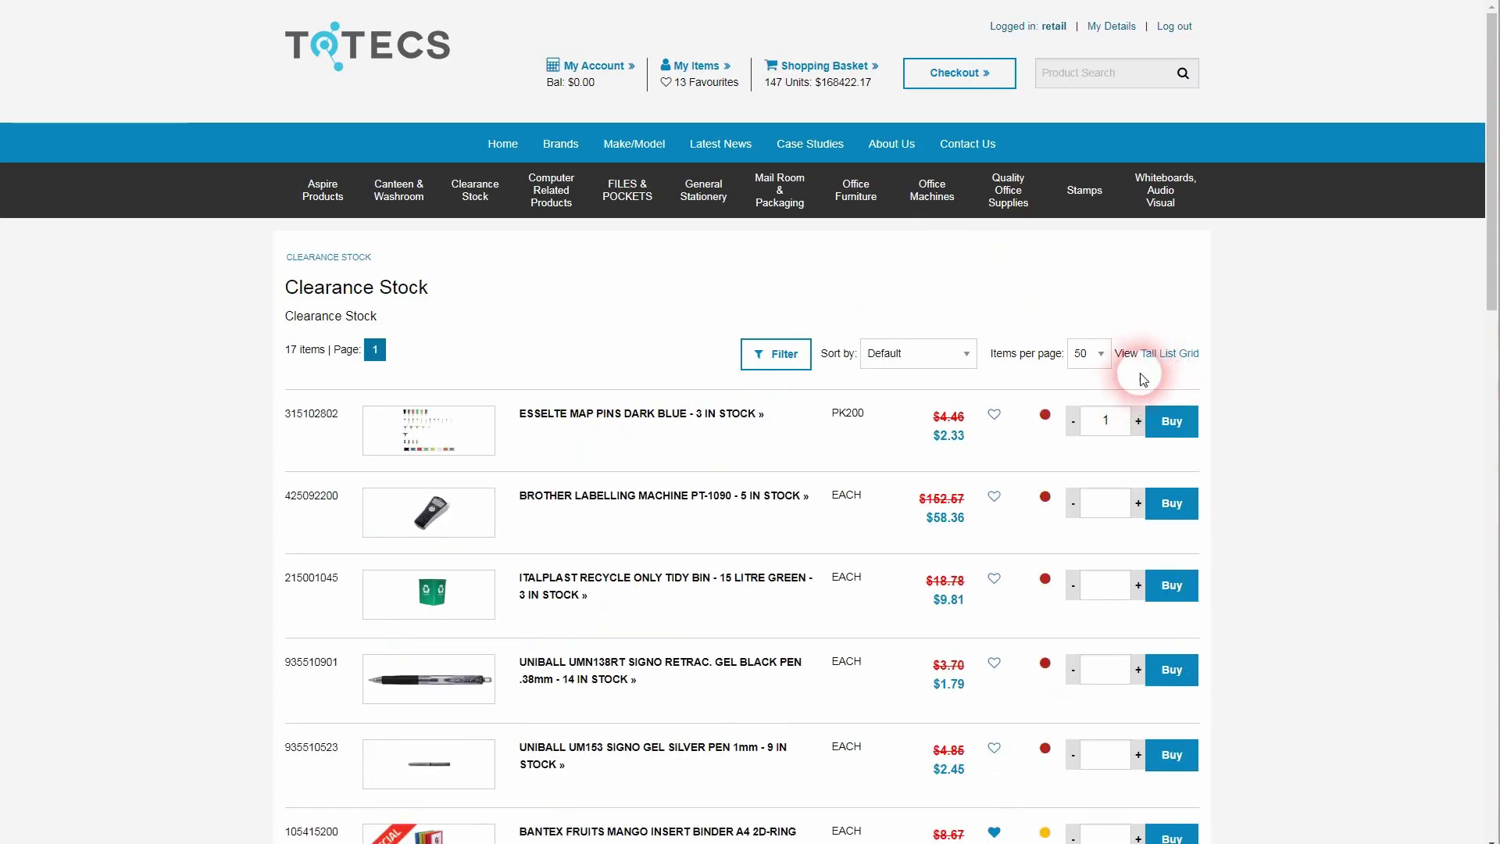
# - Compare the List and Grid views of the Clearance Stock listing on the storefront
pyautogui.click(1166, 356)
pyautogui.click(1188, 353)
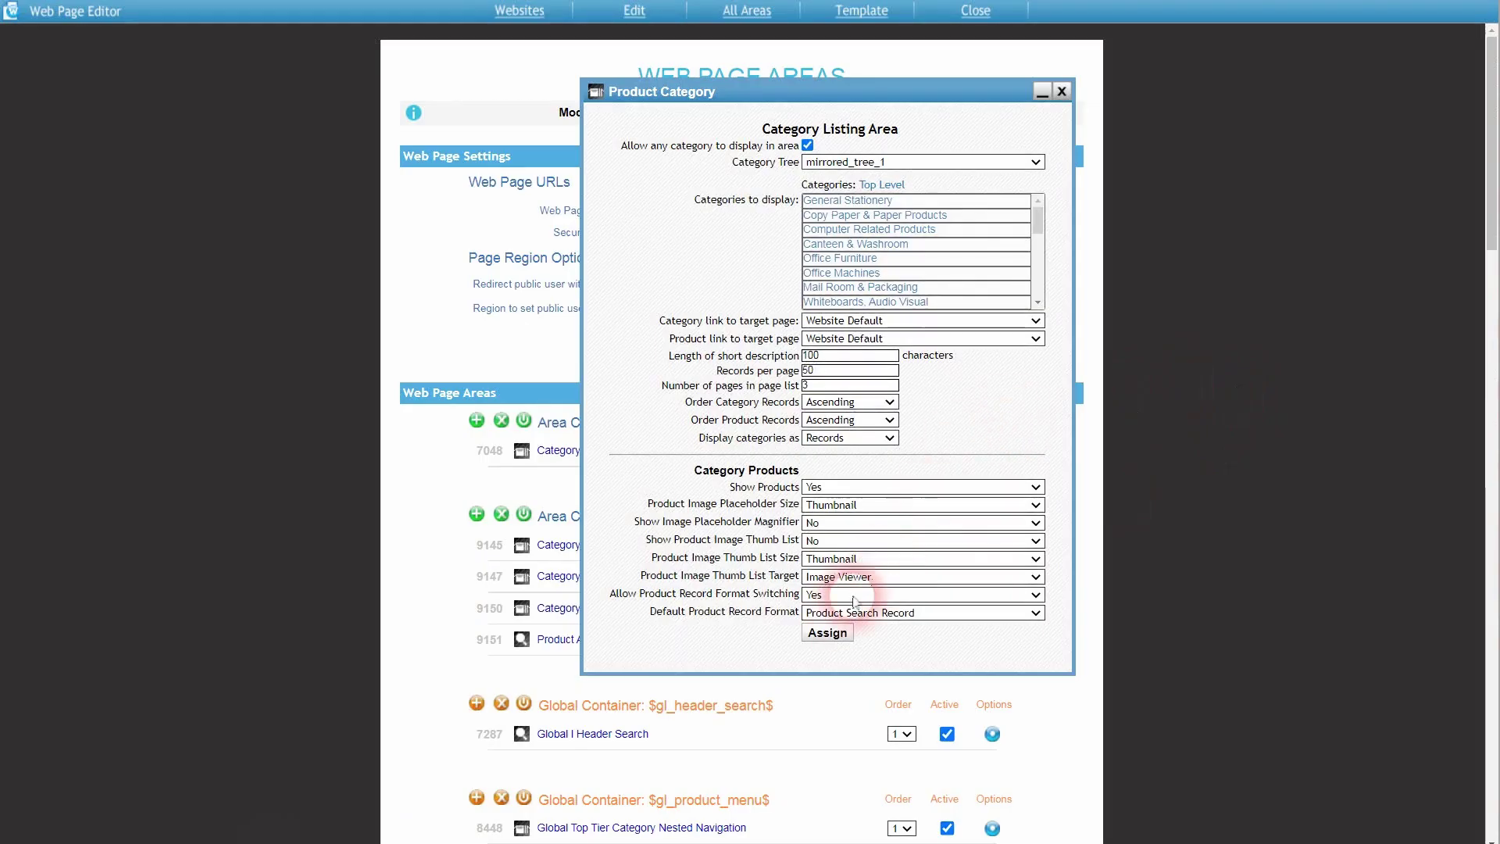
pyautogui.click(854, 601)
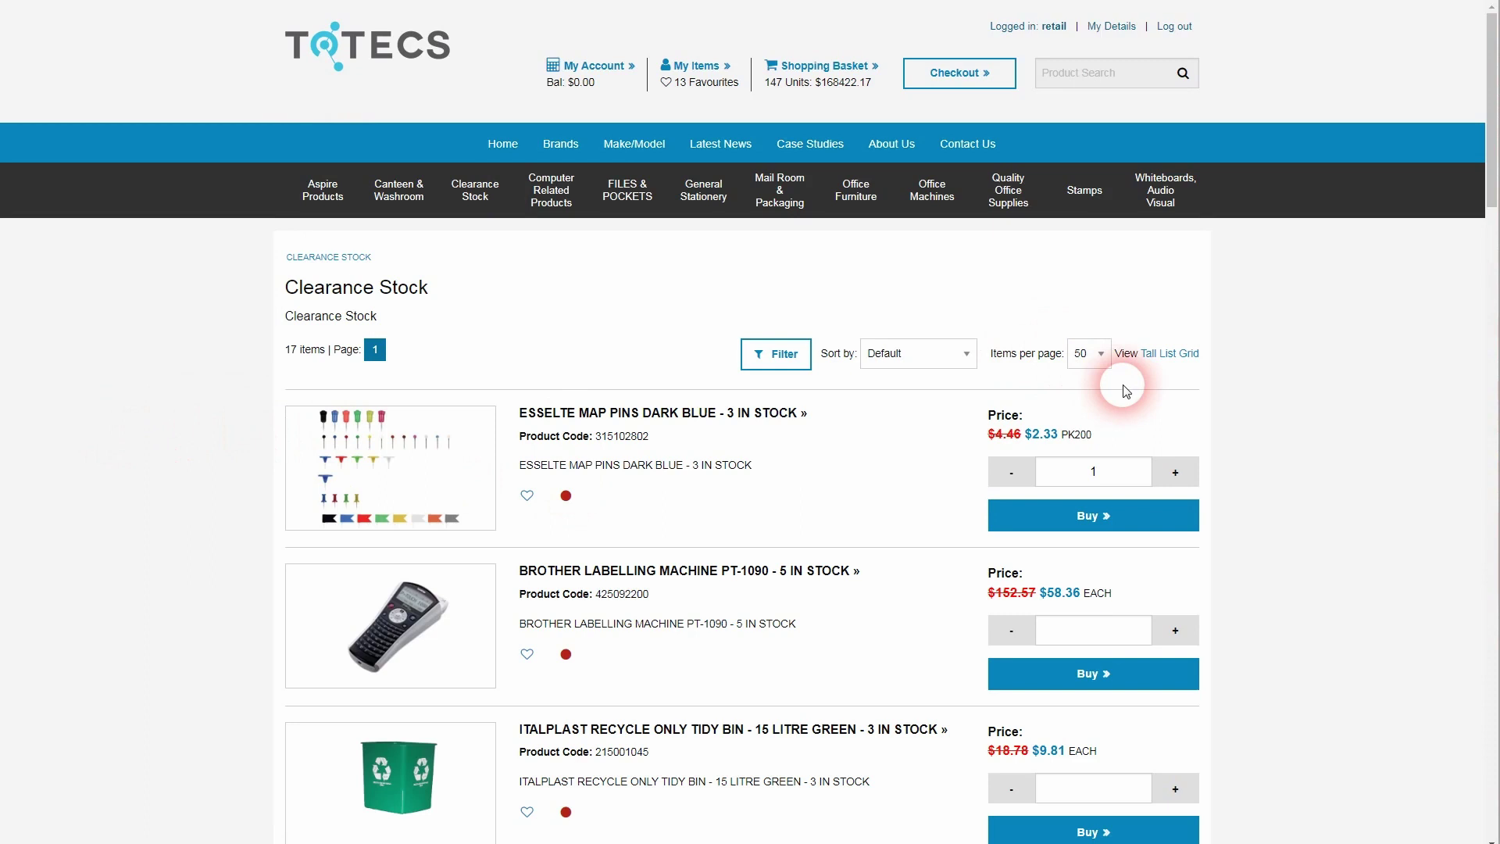
pyautogui.click(1175, 357)
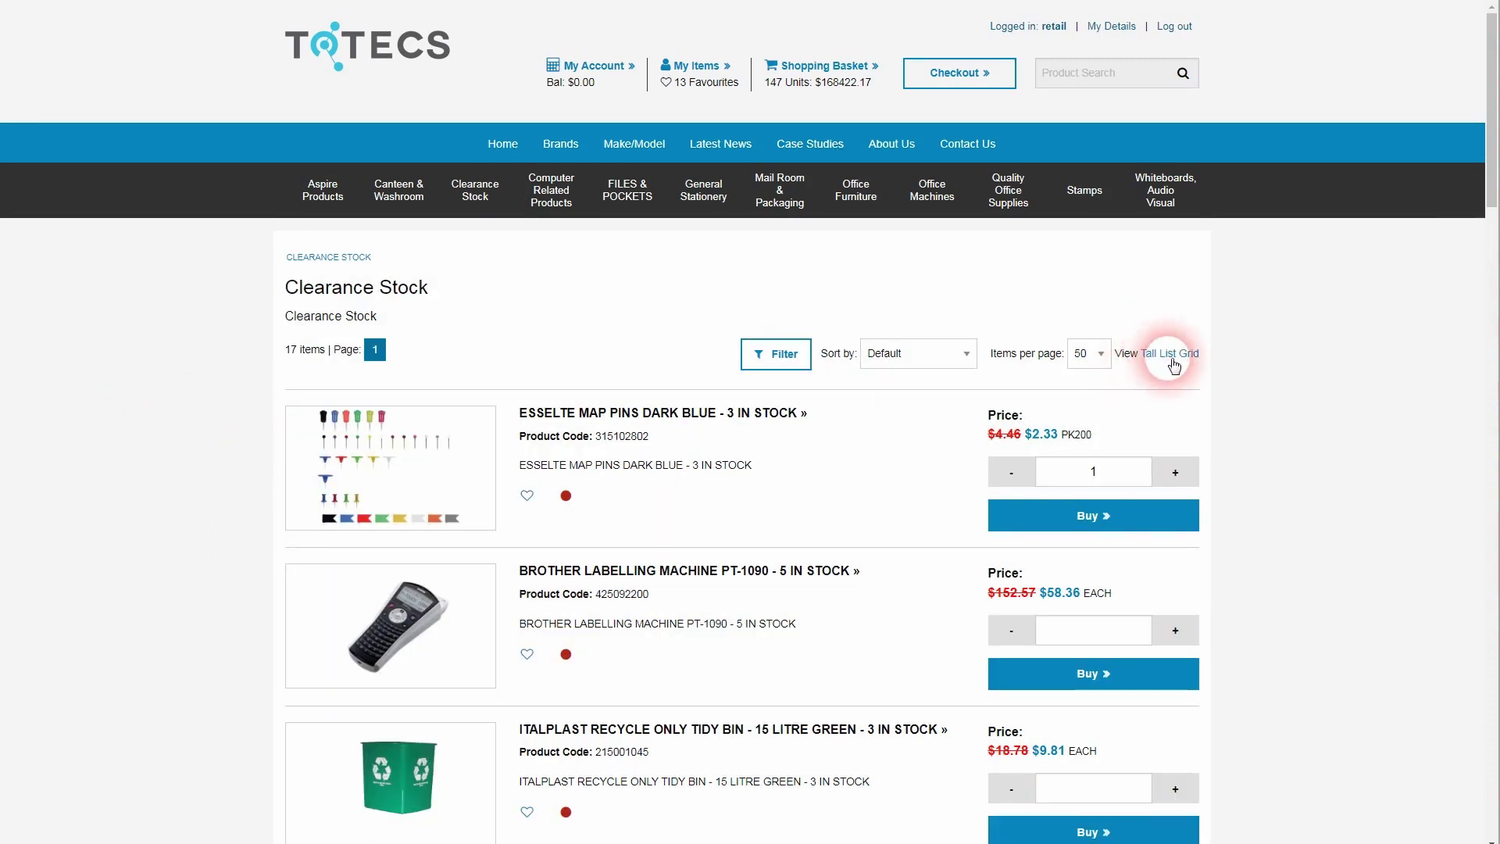
pyautogui.click(1188, 355)
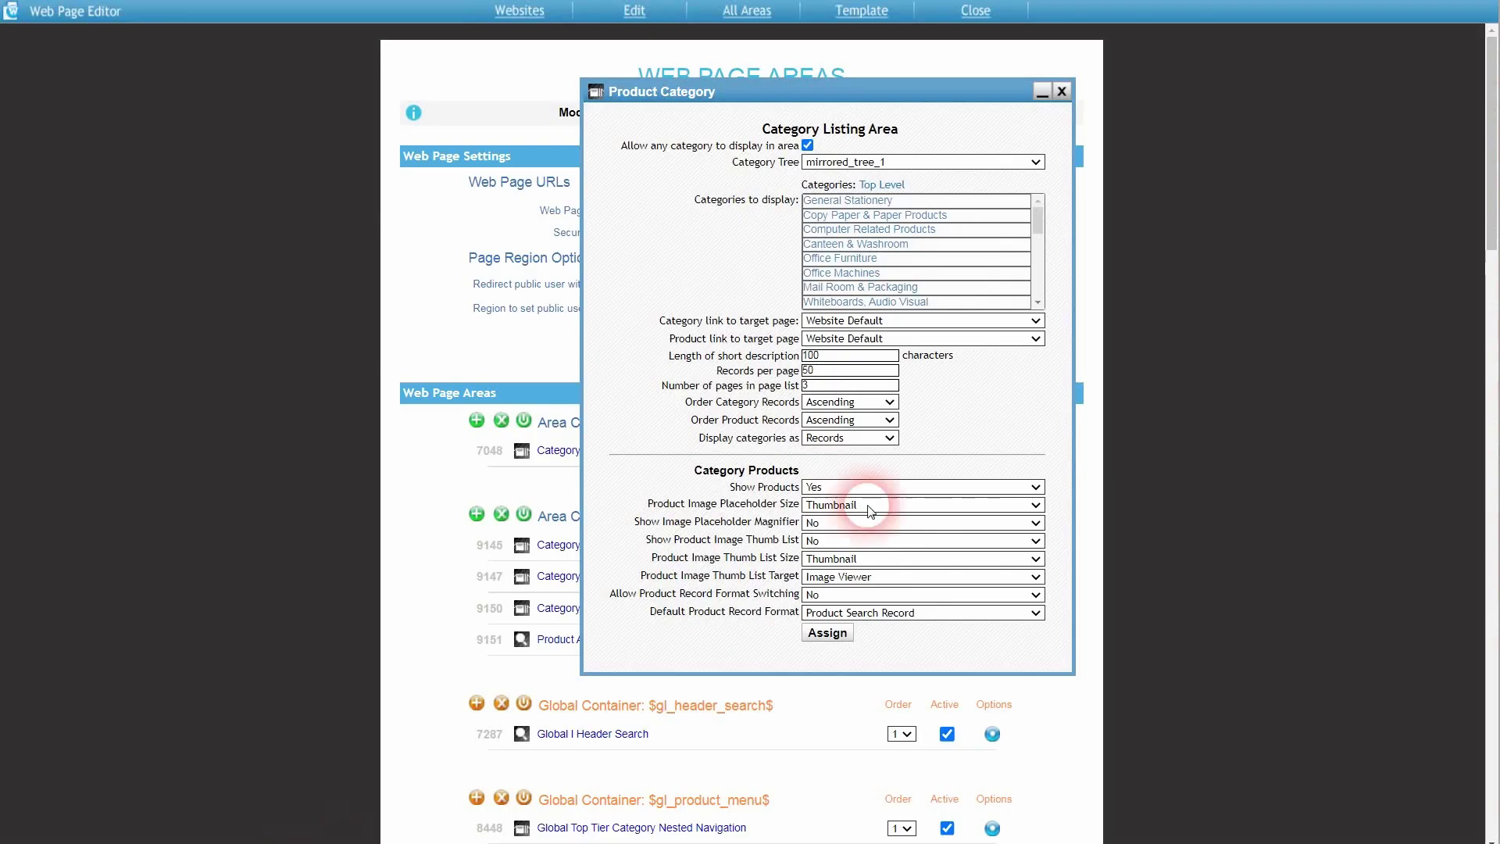
# - Allow product record format switching with Product Search Record 3 as the default format, and try the List view on the storefront
pyautogui.click(817, 596)
pyautogui.click(826, 621)
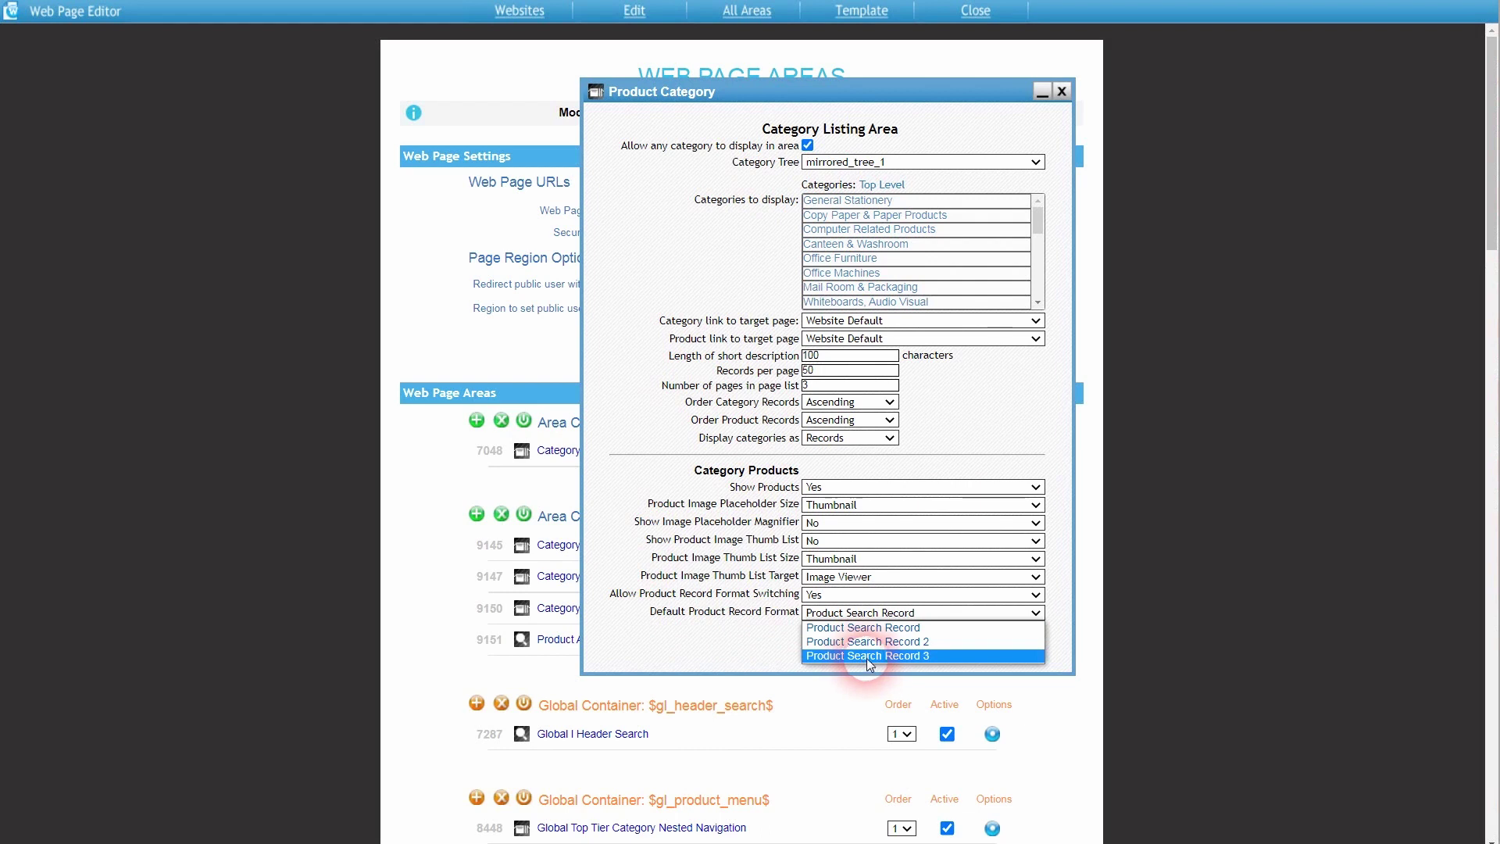
pyautogui.click(863, 658)
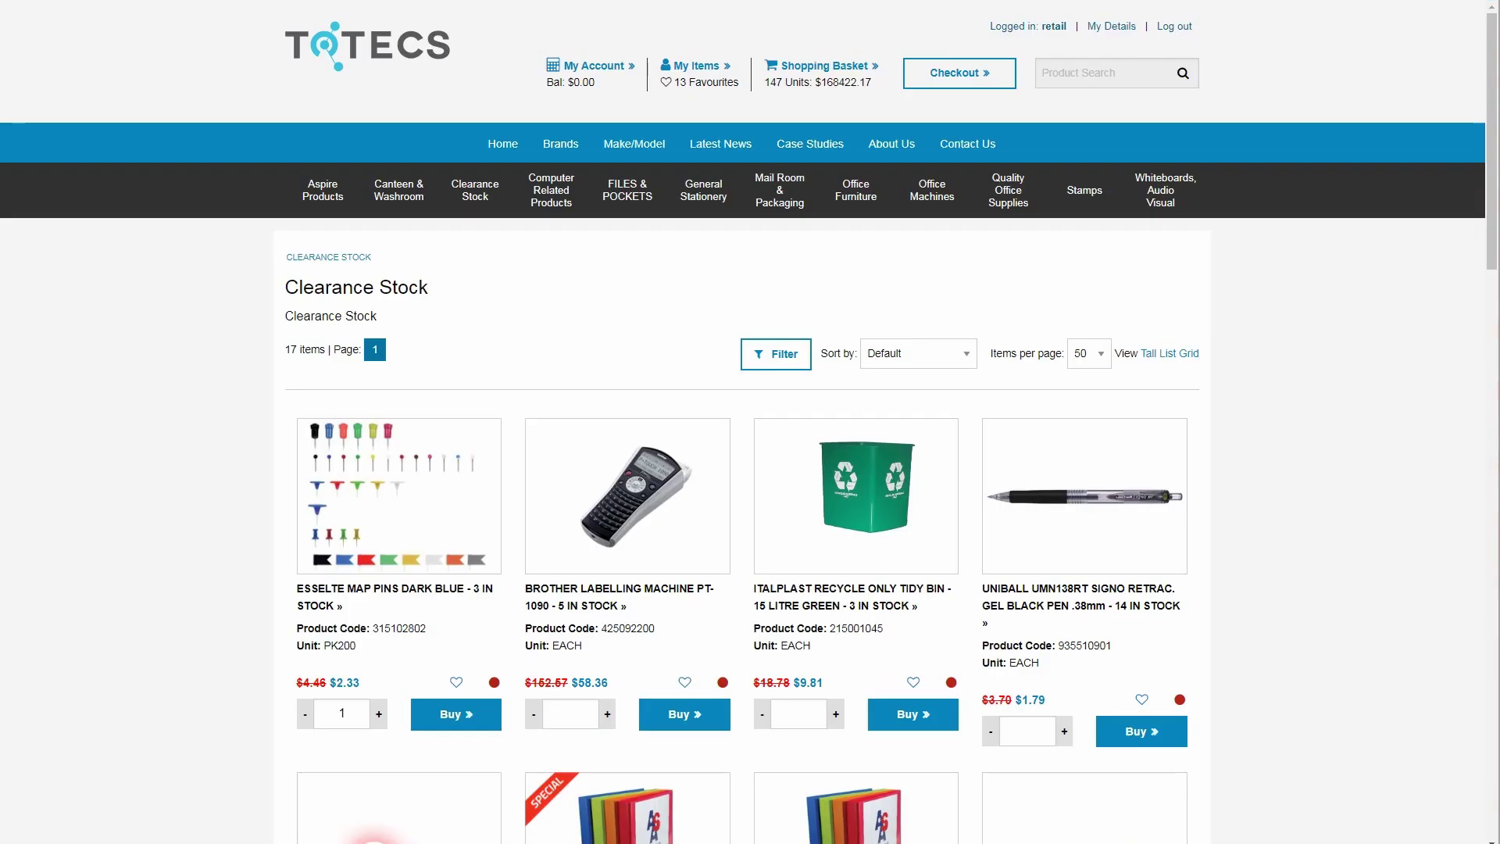
pyautogui.click(1168, 356)
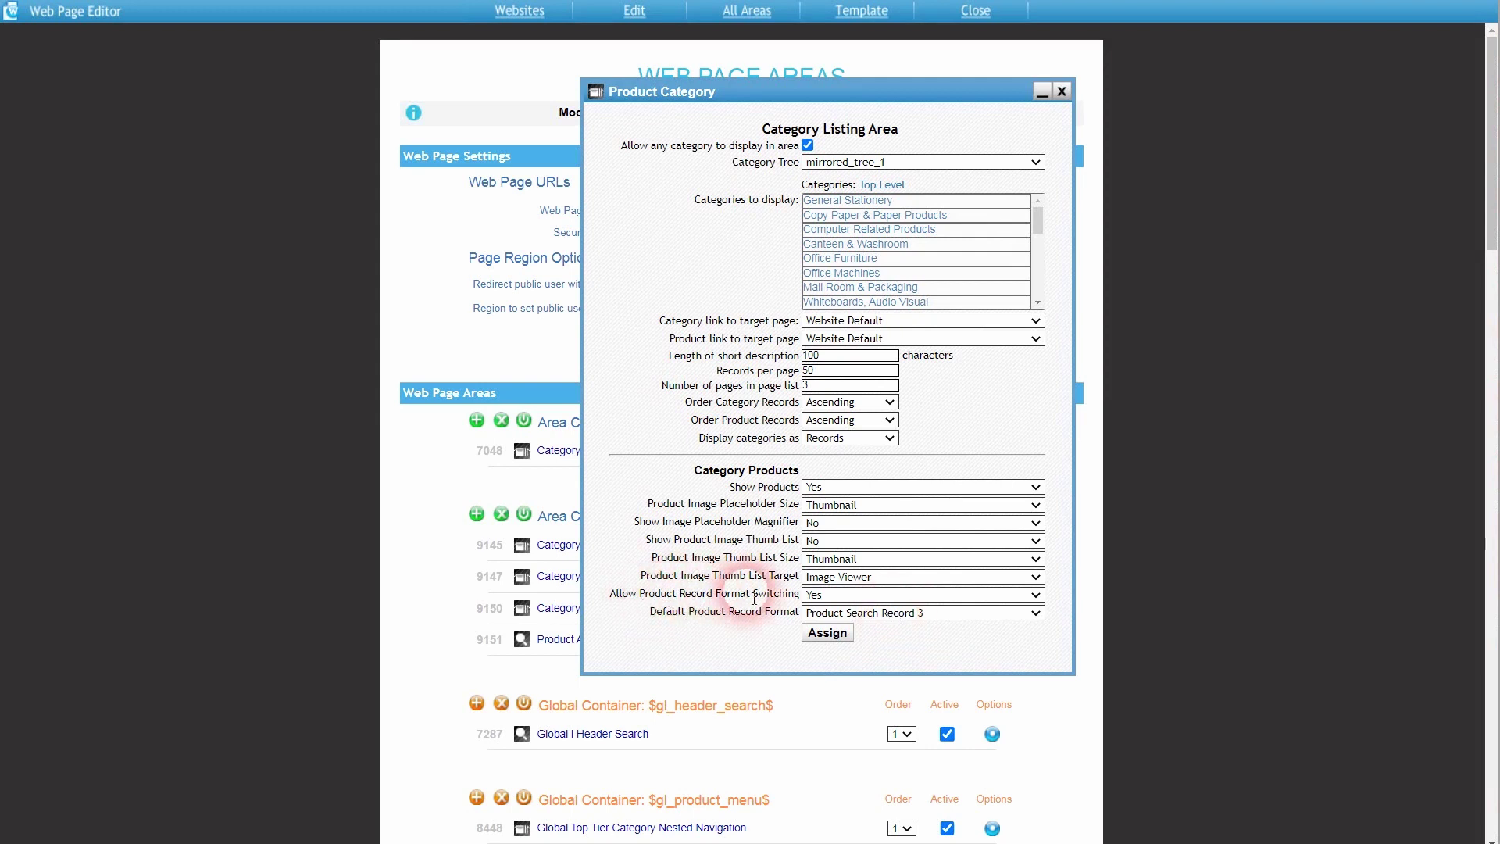
# - Set Allow Product Record Format Switching to No and the Default Product Record Format to Product Search Record 2
pyautogui.click(816, 595)
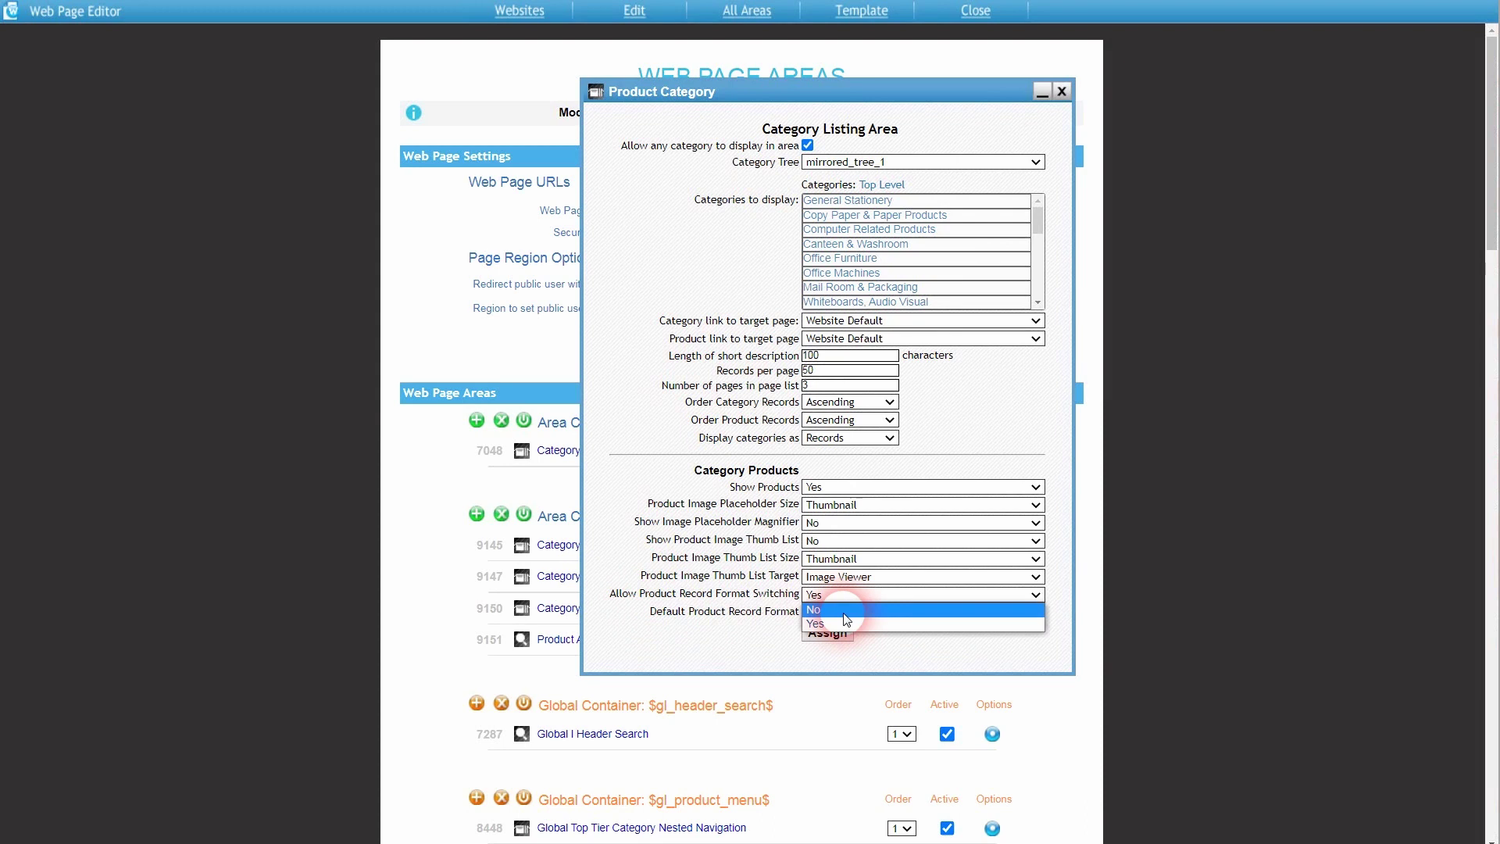
pyautogui.click(844, 611)
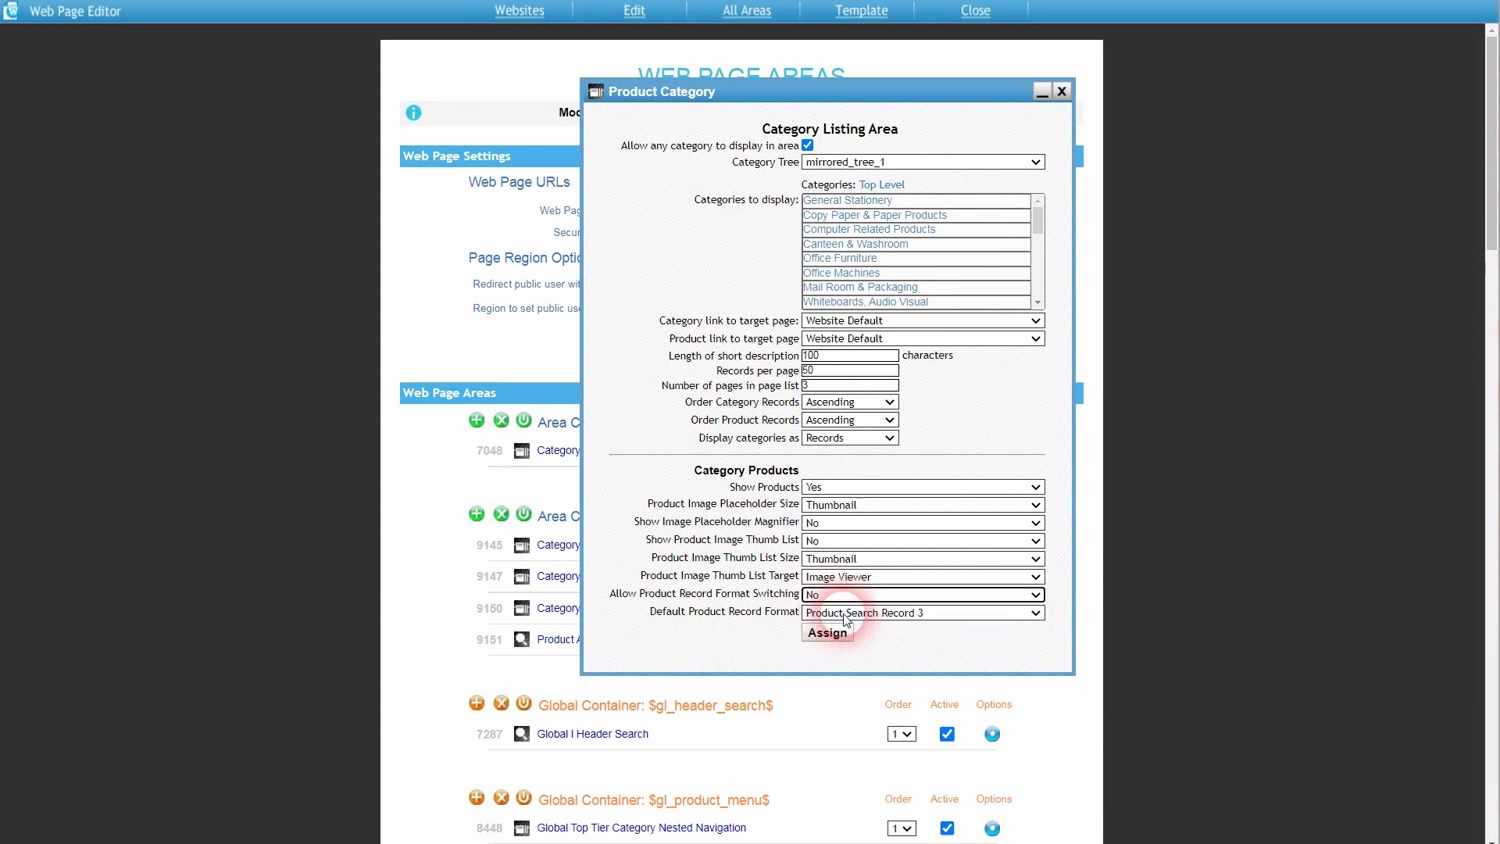
pyautogui.click(899, 614)
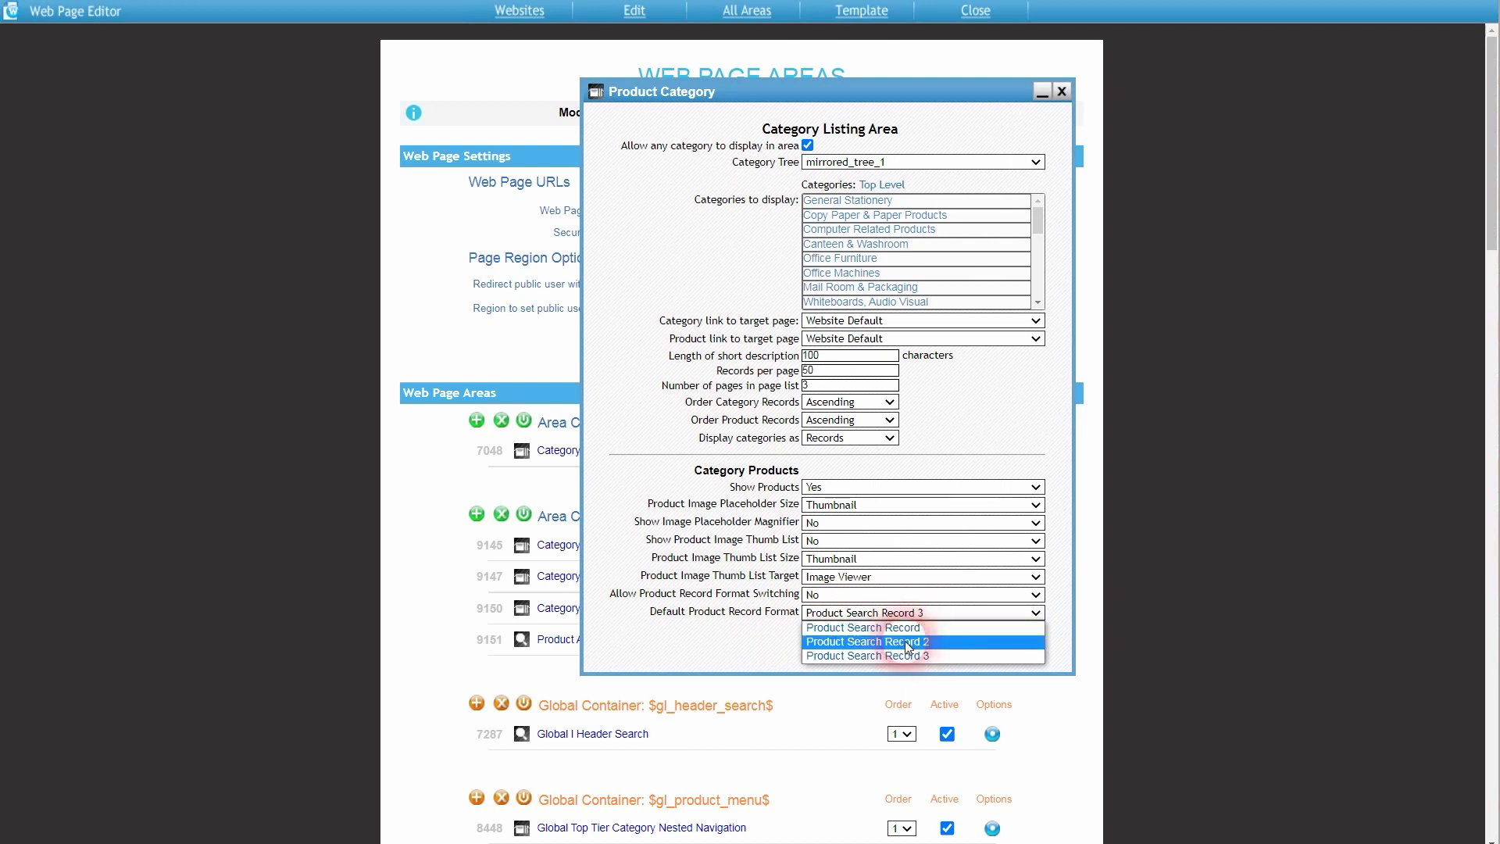
pyautogui.click(908, 642)
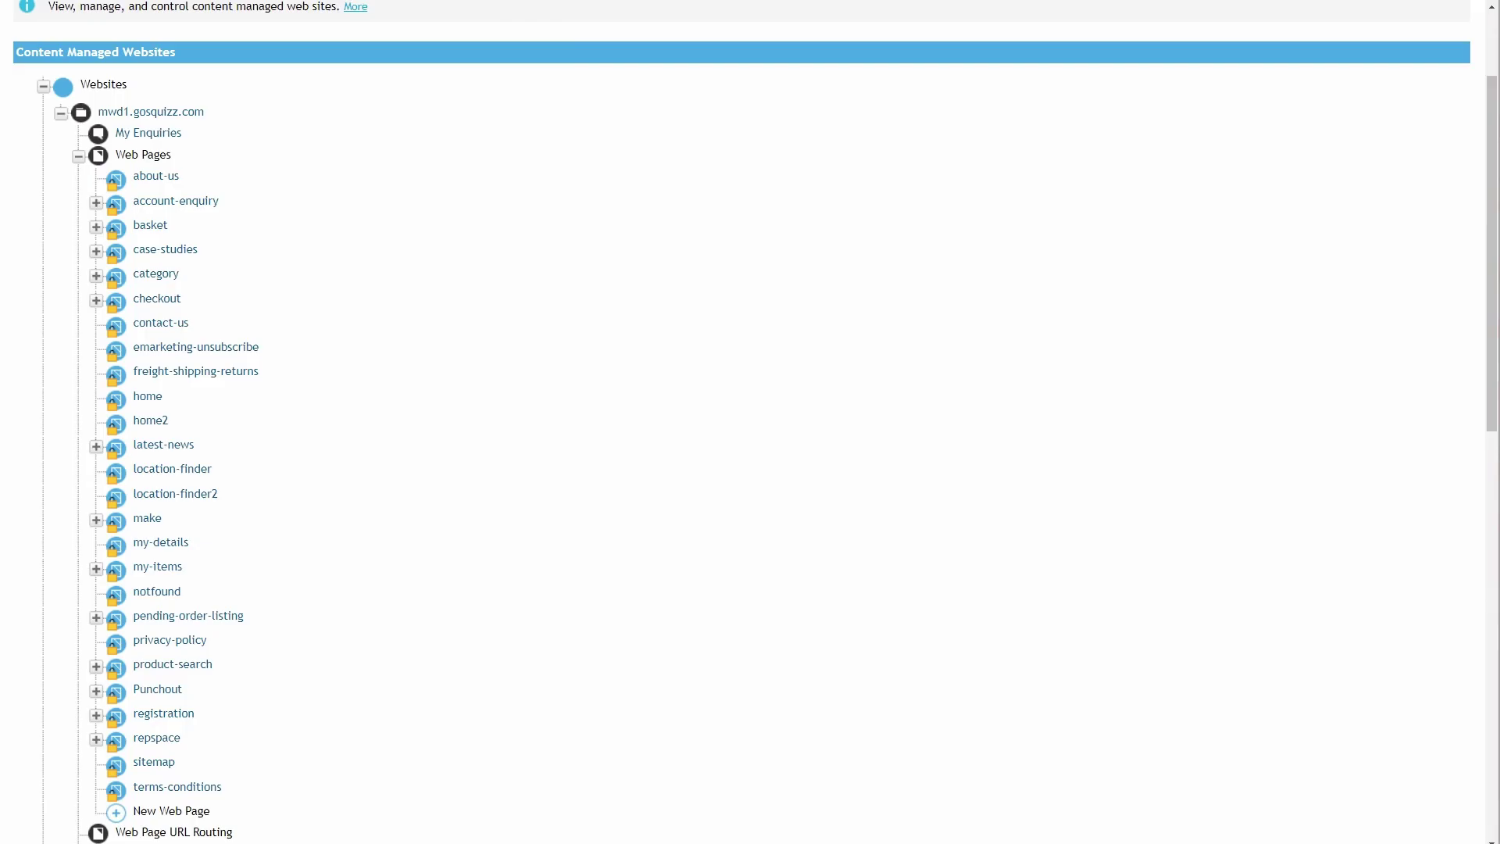
# - Delete the Grid link line from the MWD1.0+ Sub Category Listing -Attribute - Multi Layout format, and reopen Clearance Stock on the storefront
pyautogui.click(130, 659)
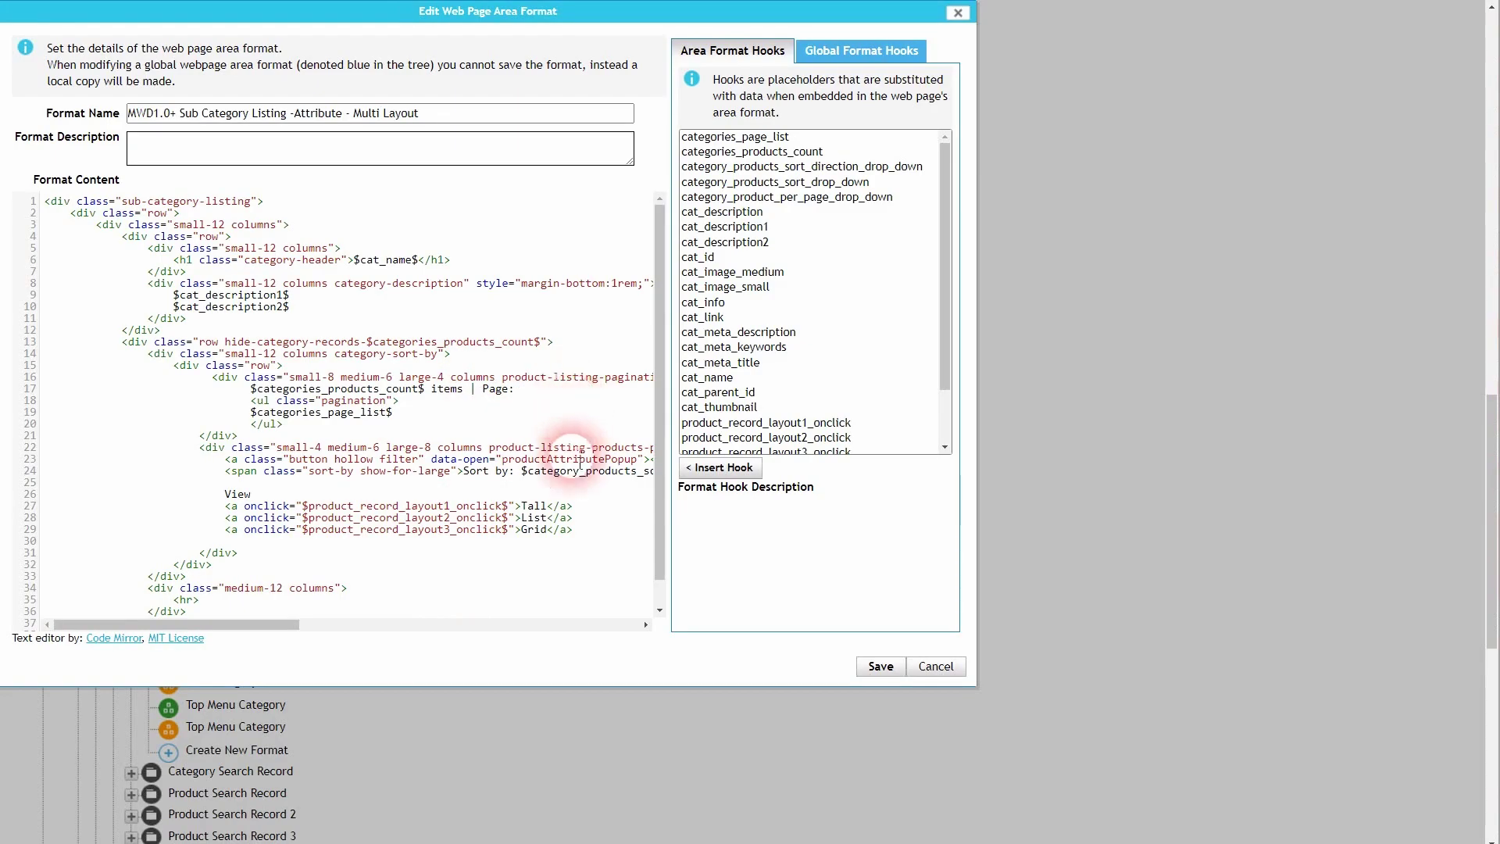
pyautogui.moveTo(573, 530); pyautogui.dragTo(65, 541)
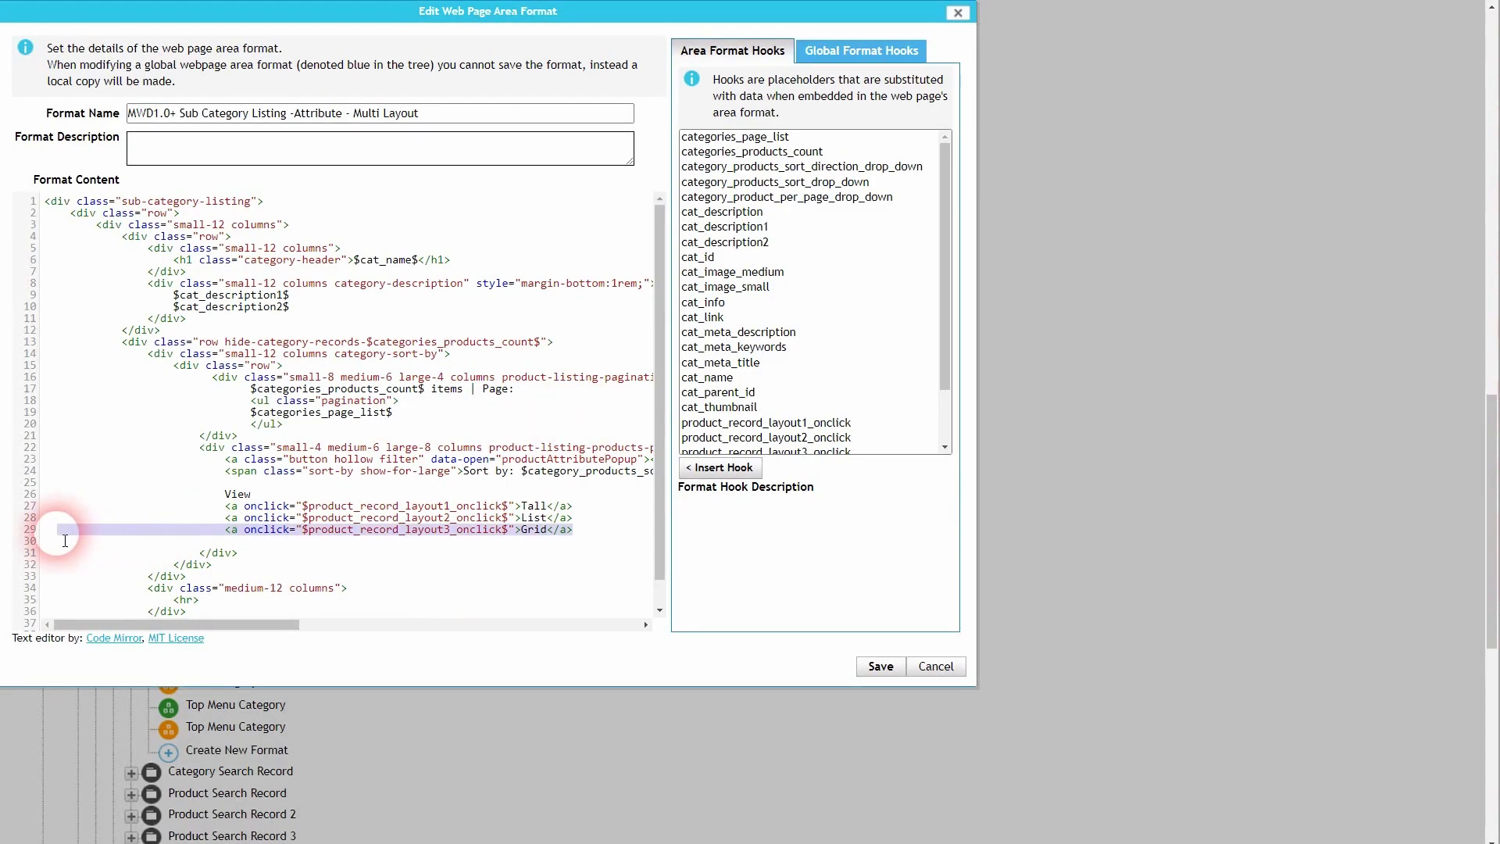
pyautogui.press('BackSpace')
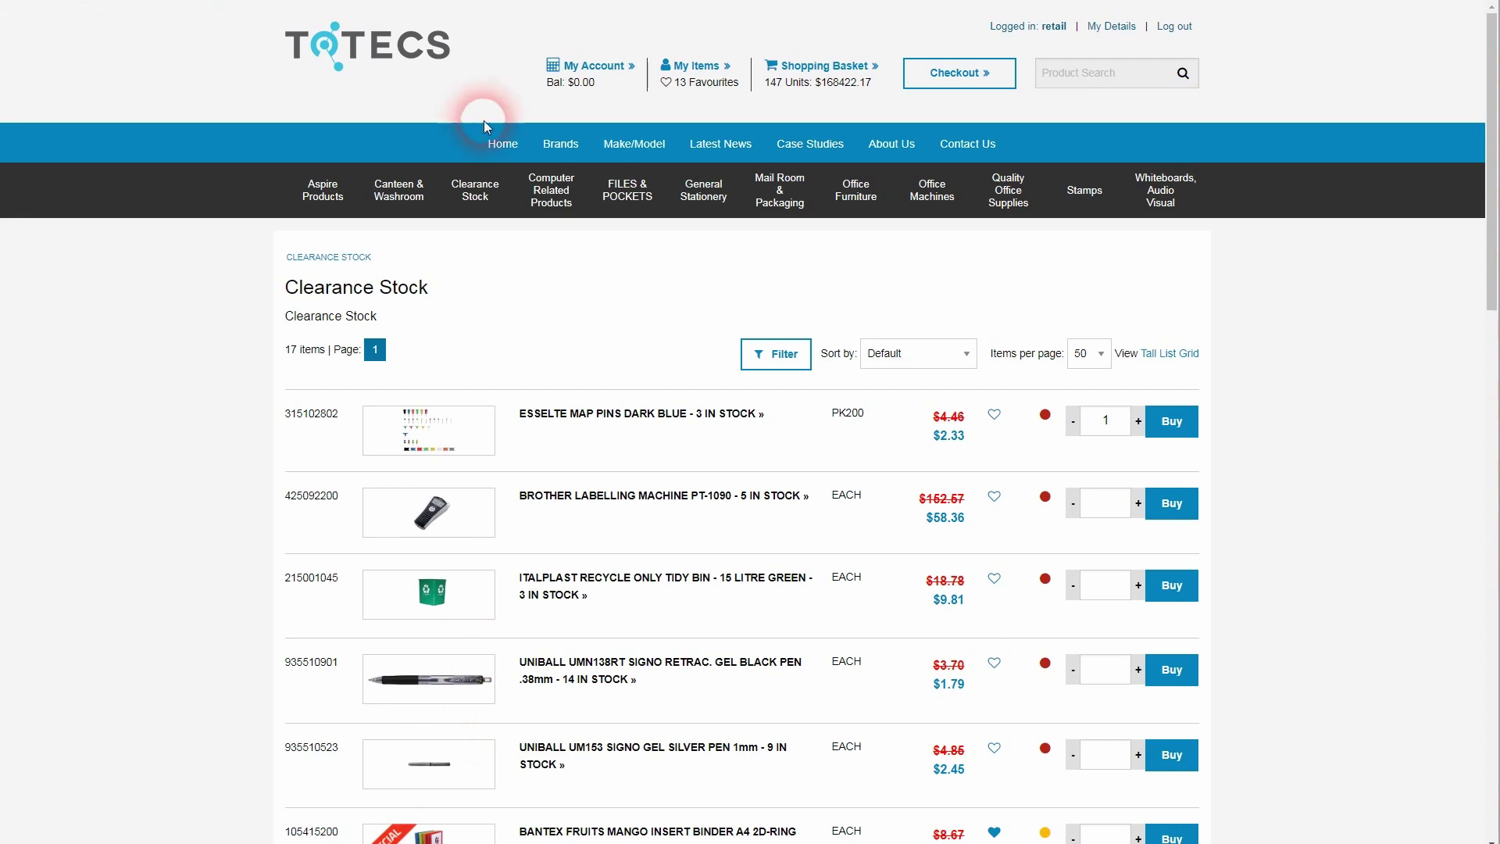
pyautogui.click(482, 186)
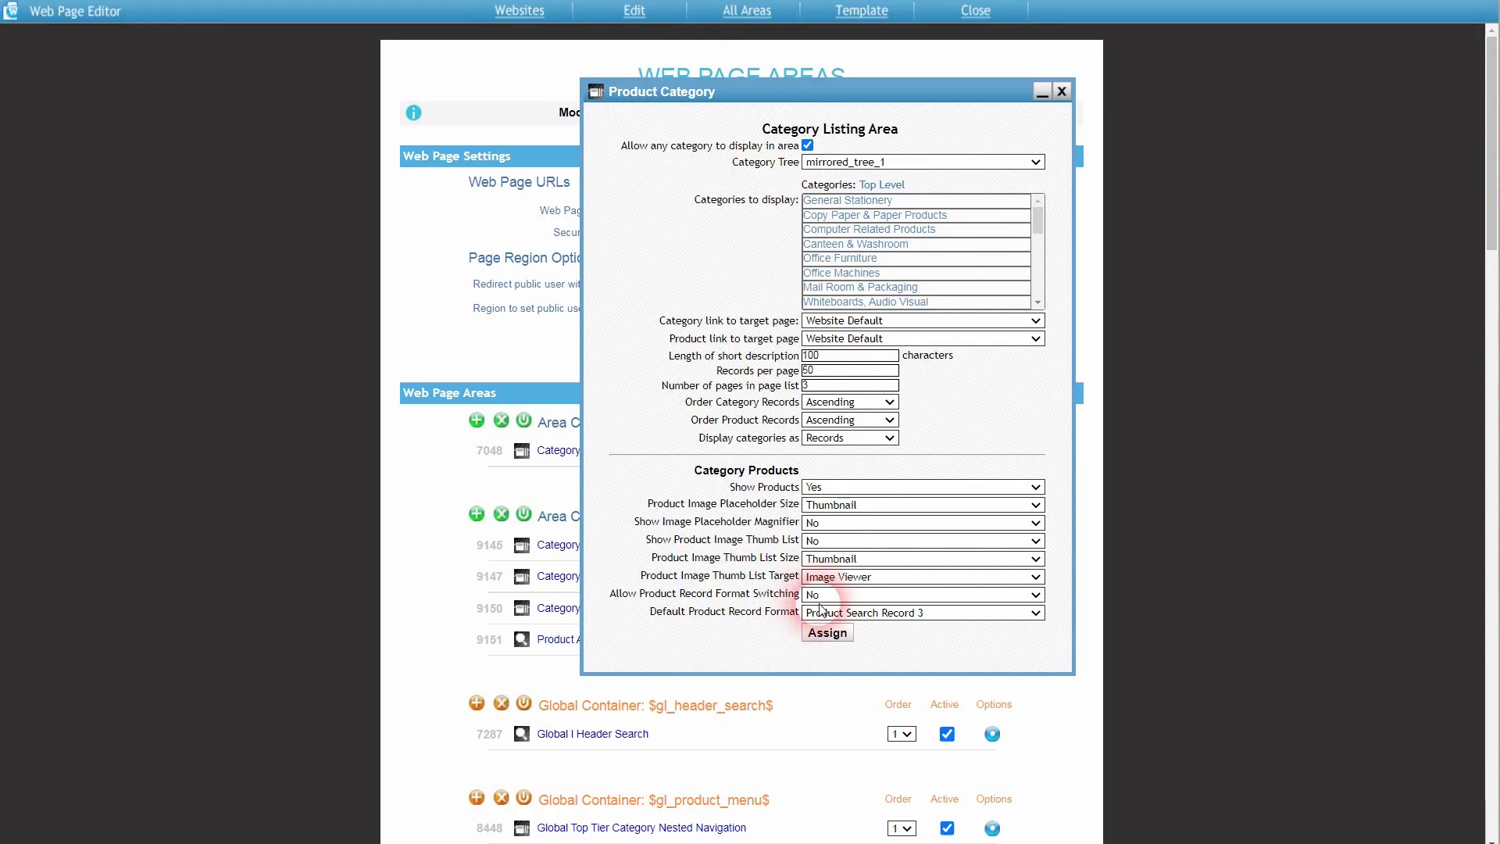
# - Close the Product Category settings without assigning them and open the format selection for the Category Listing -Tall area
pyautogui.click(1061, 90)
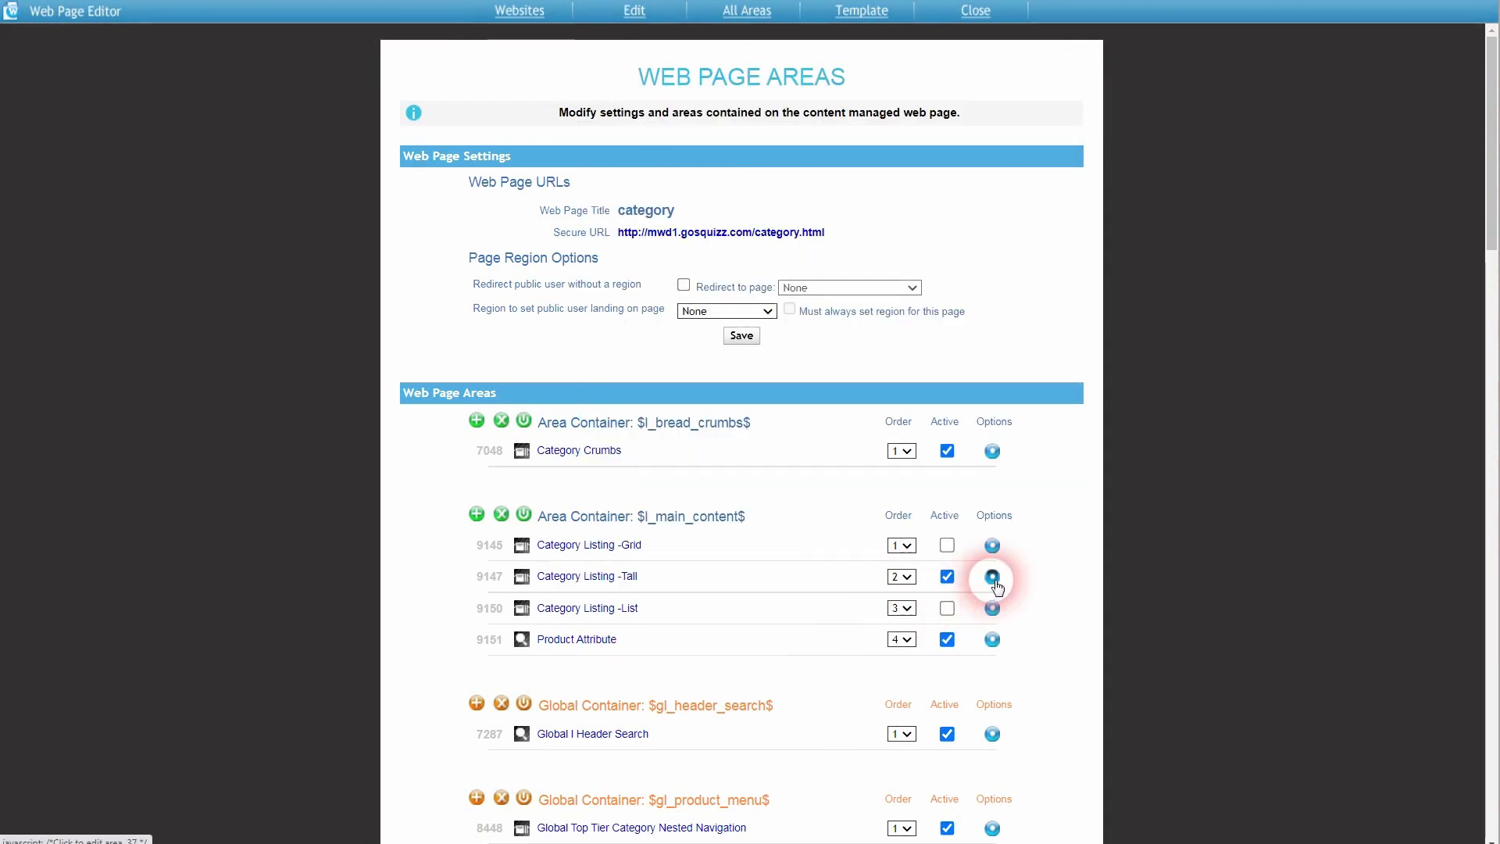
pyautogui.click(994, 578)
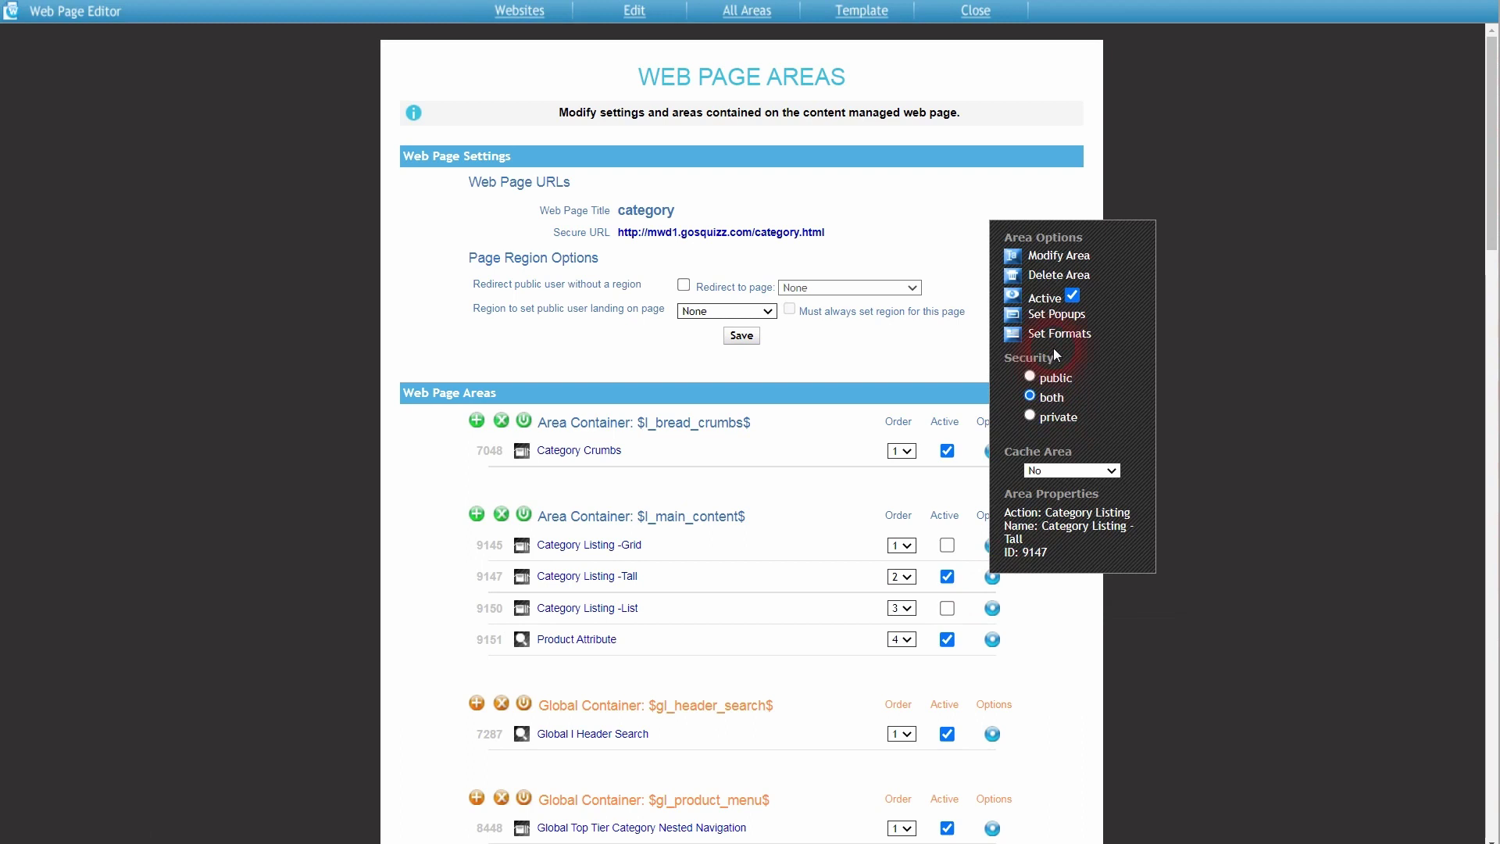
pyautogui.click(1072, 336)
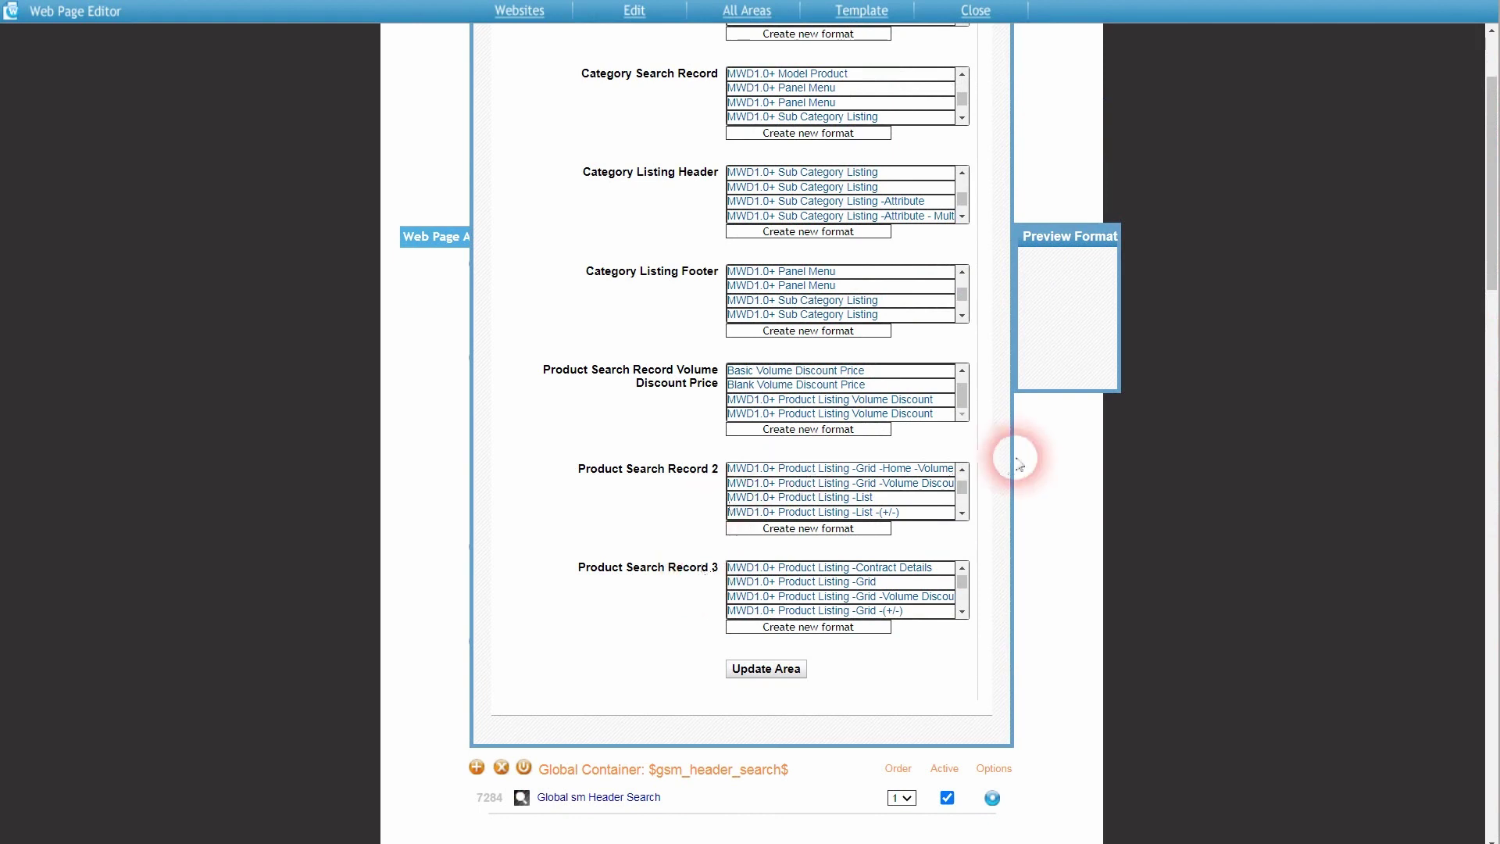
# - Look through the Product Search Record 2 and 3 formats, and select MWD1.0+ Product Listing -Tall -(+/-) for Product Search Record 2
pyautogui.moveTo(963, 488); pyautogui.dragTo(962, 491)
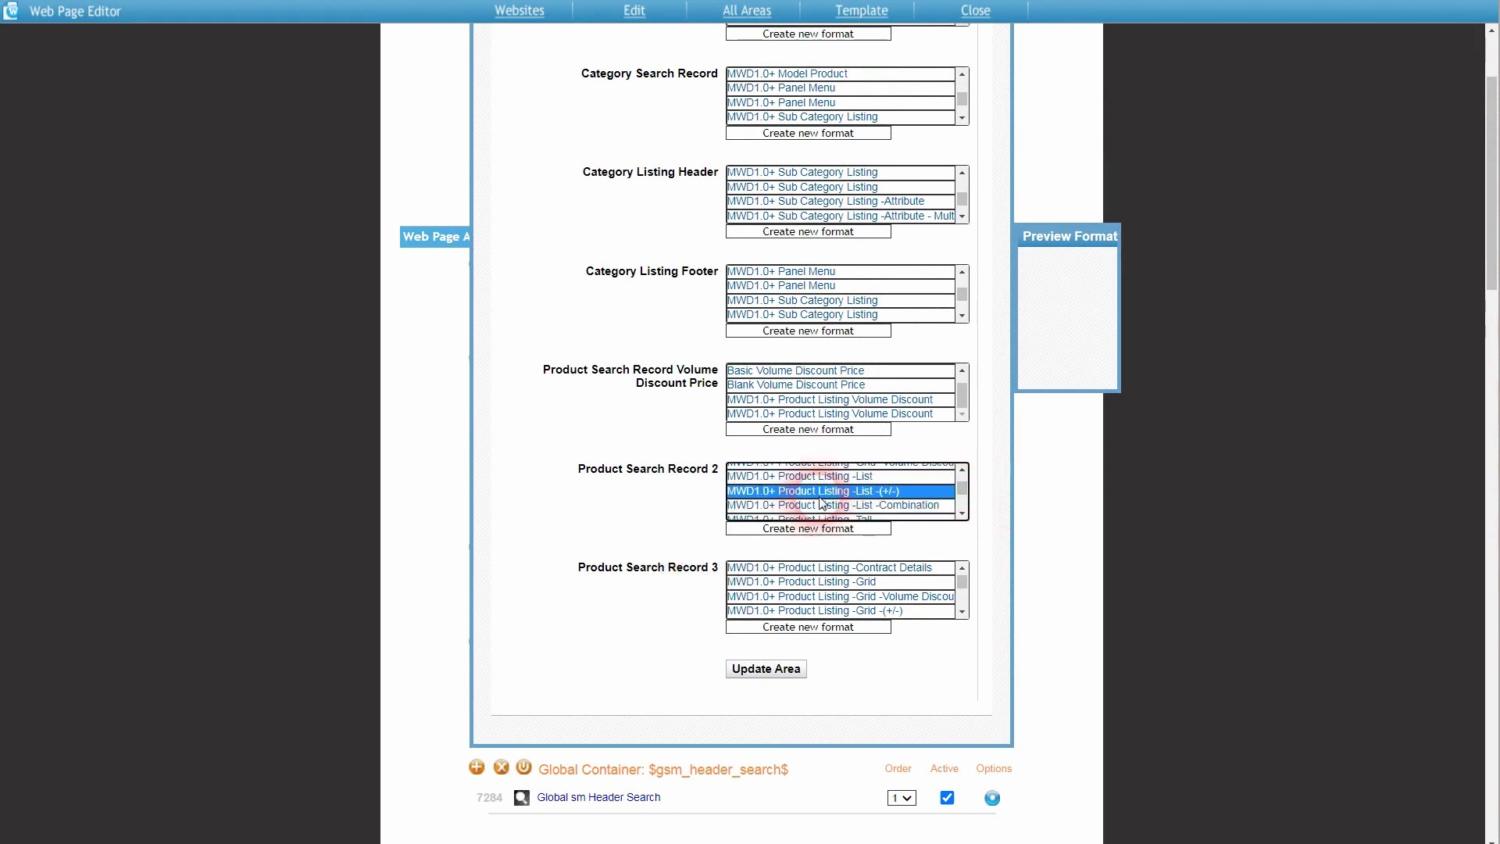
pyautogui.moveTo(962, 581); pyautogui.dragTo(961, 582)
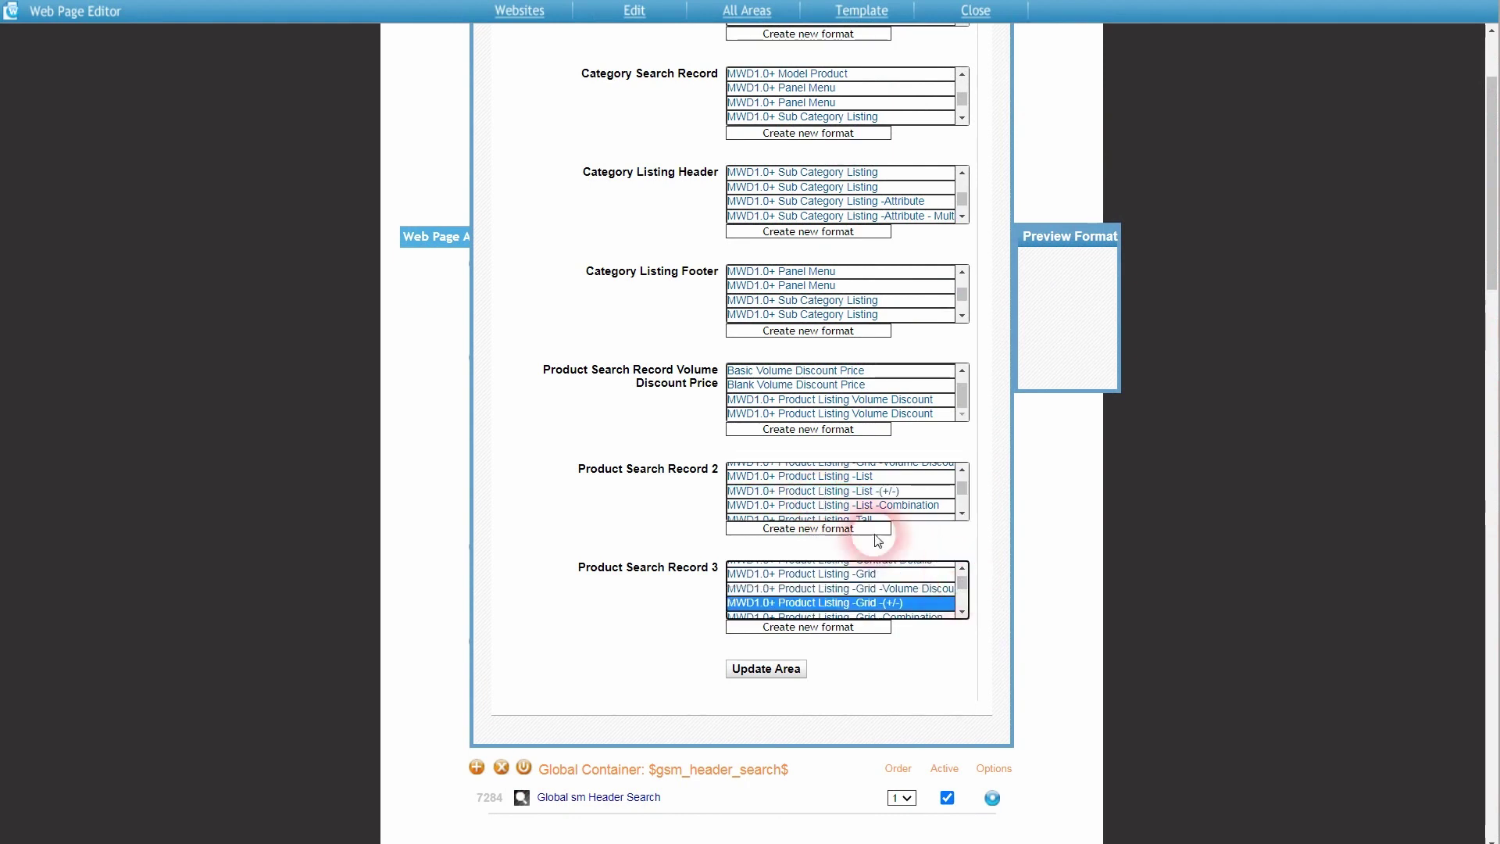
pyautogui.click(960, 471)
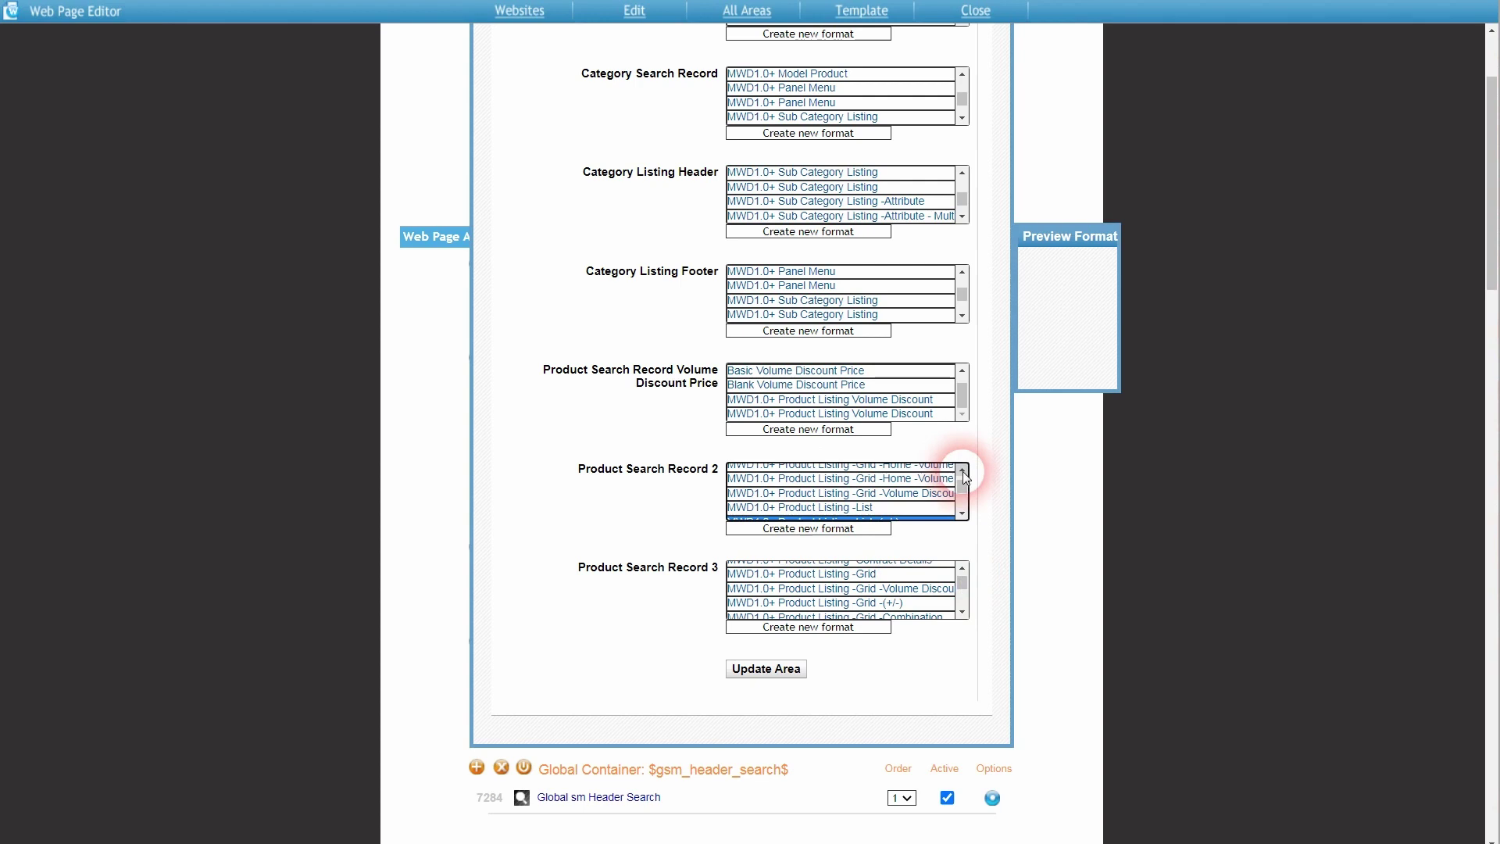
pyautogui.click(965, 514)
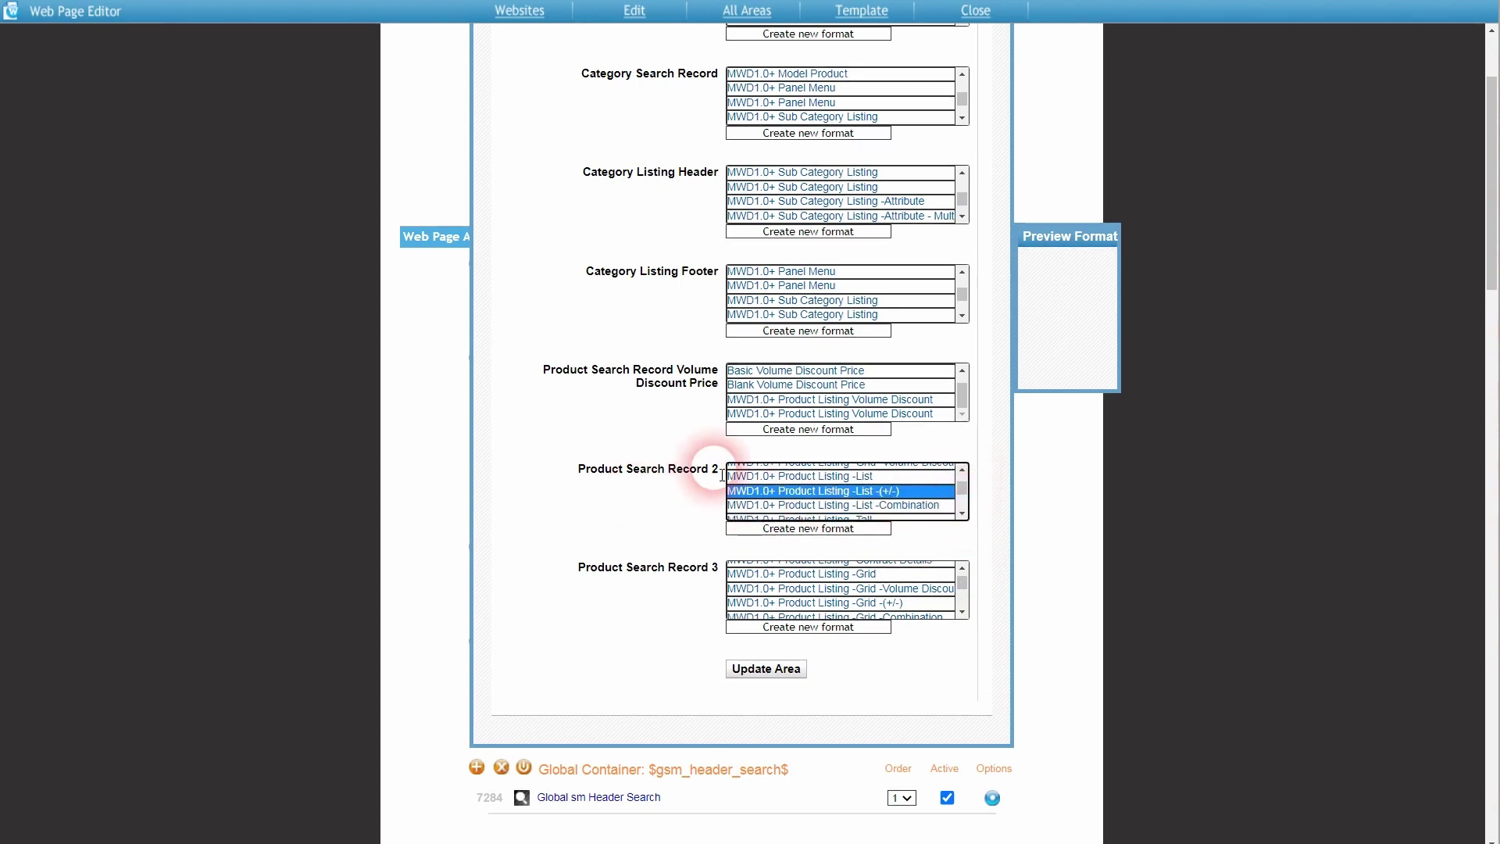
pyautogui.click(962, 613)
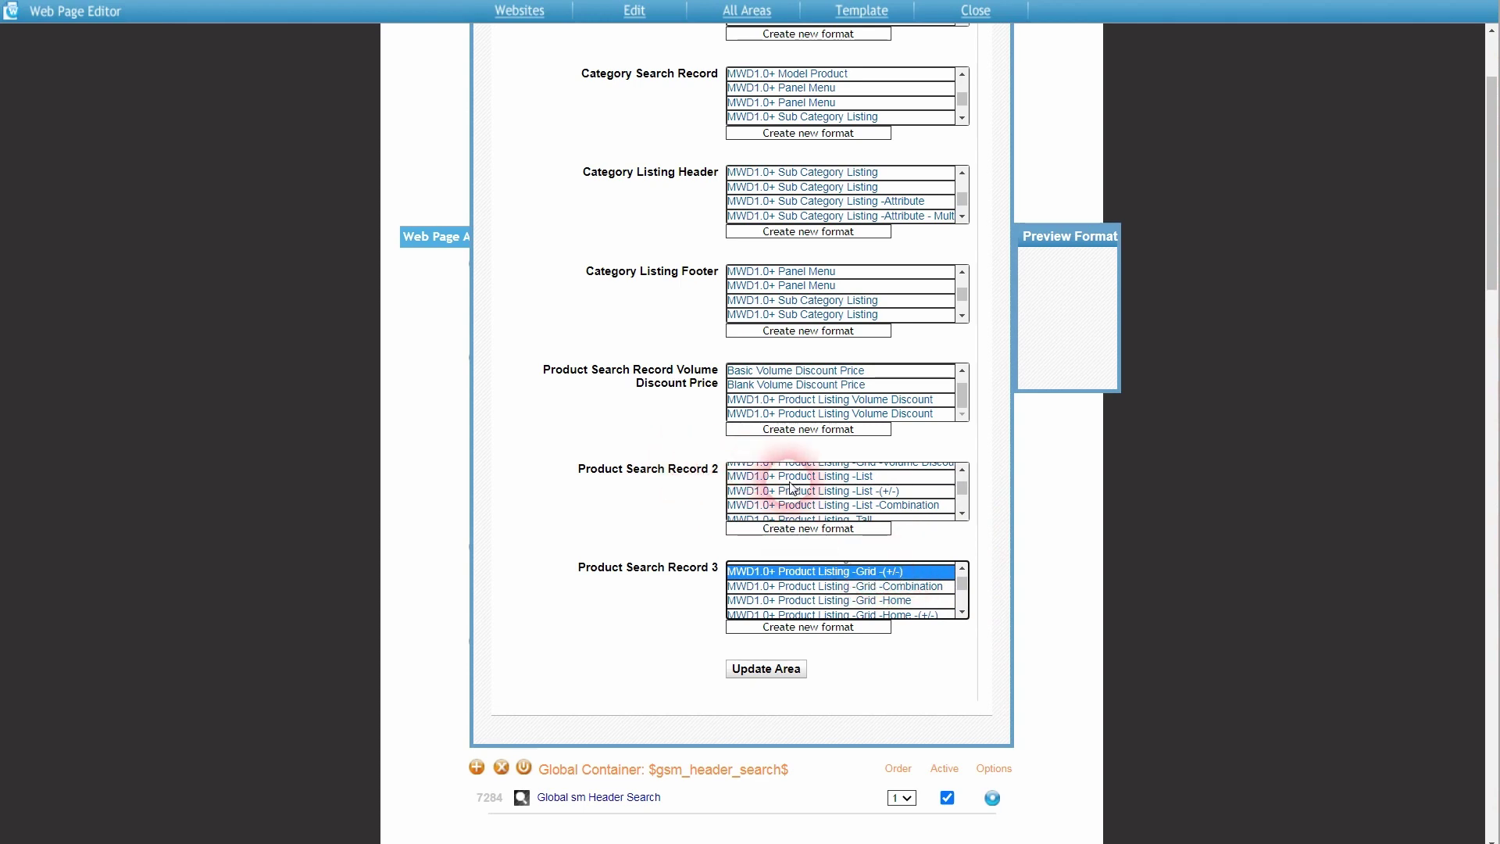
pyautogui.click(963, 514)
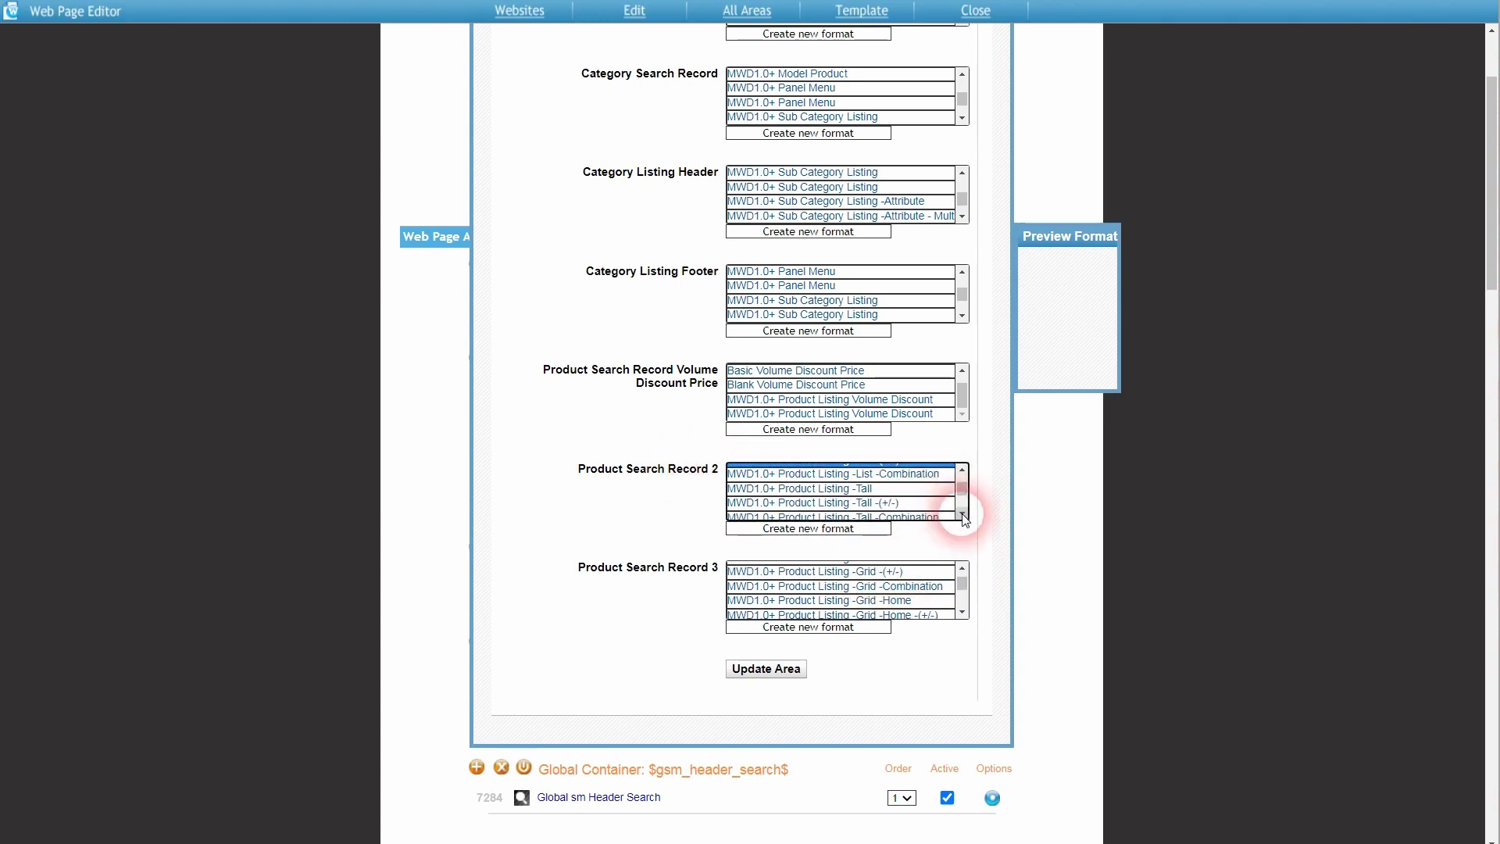
pyautogui.click(866, 503)
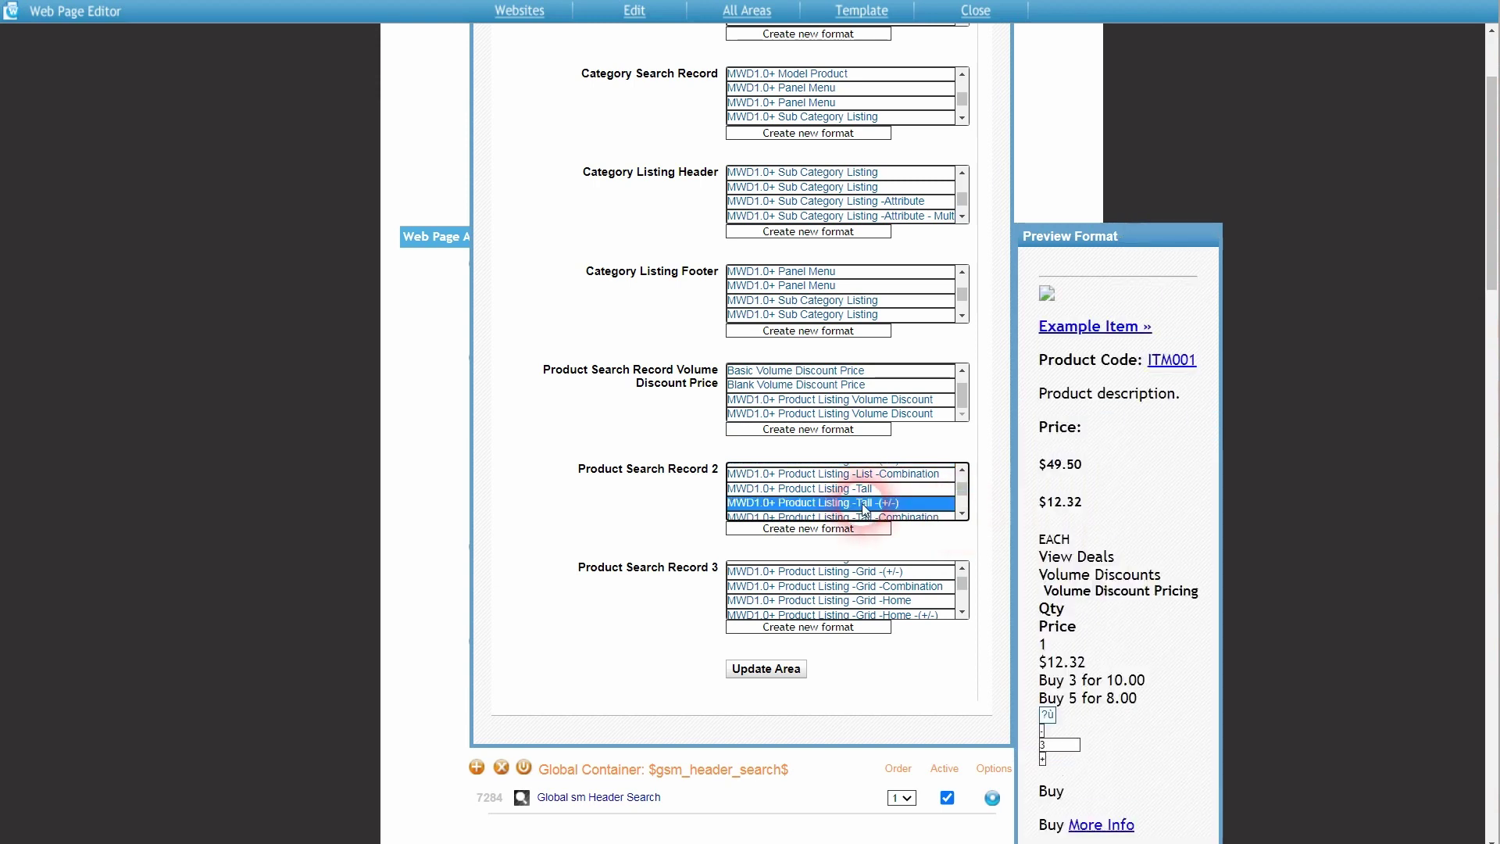
# - Select MWD1.0+ Product Listing -List -(+/-) as the format for Product Search Record 3
pyautogui.click(963, 614)
pyautogui.click(962, 569)
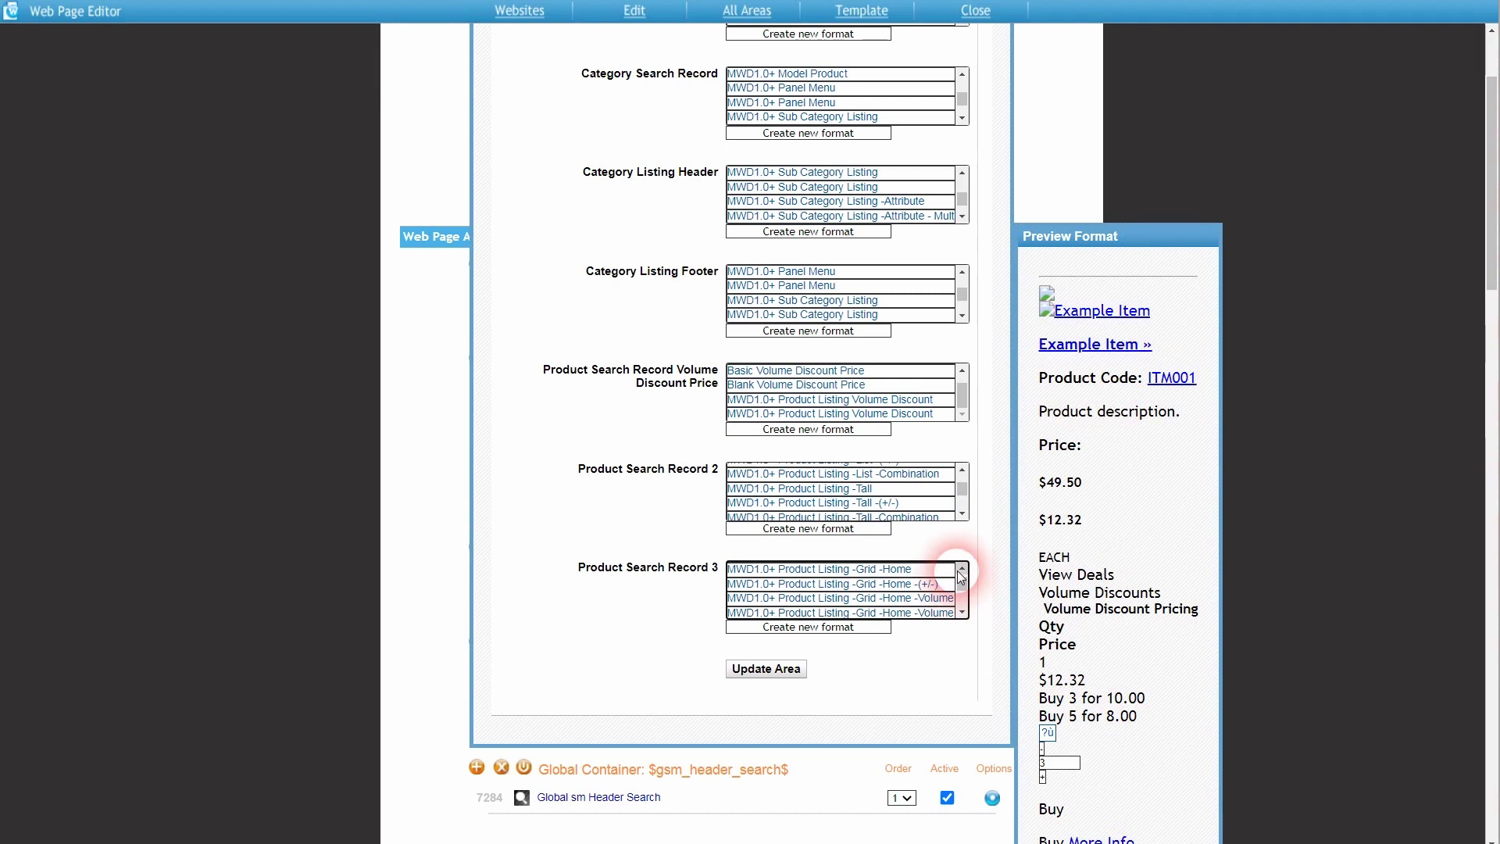
pyautogui.click(963, 613)
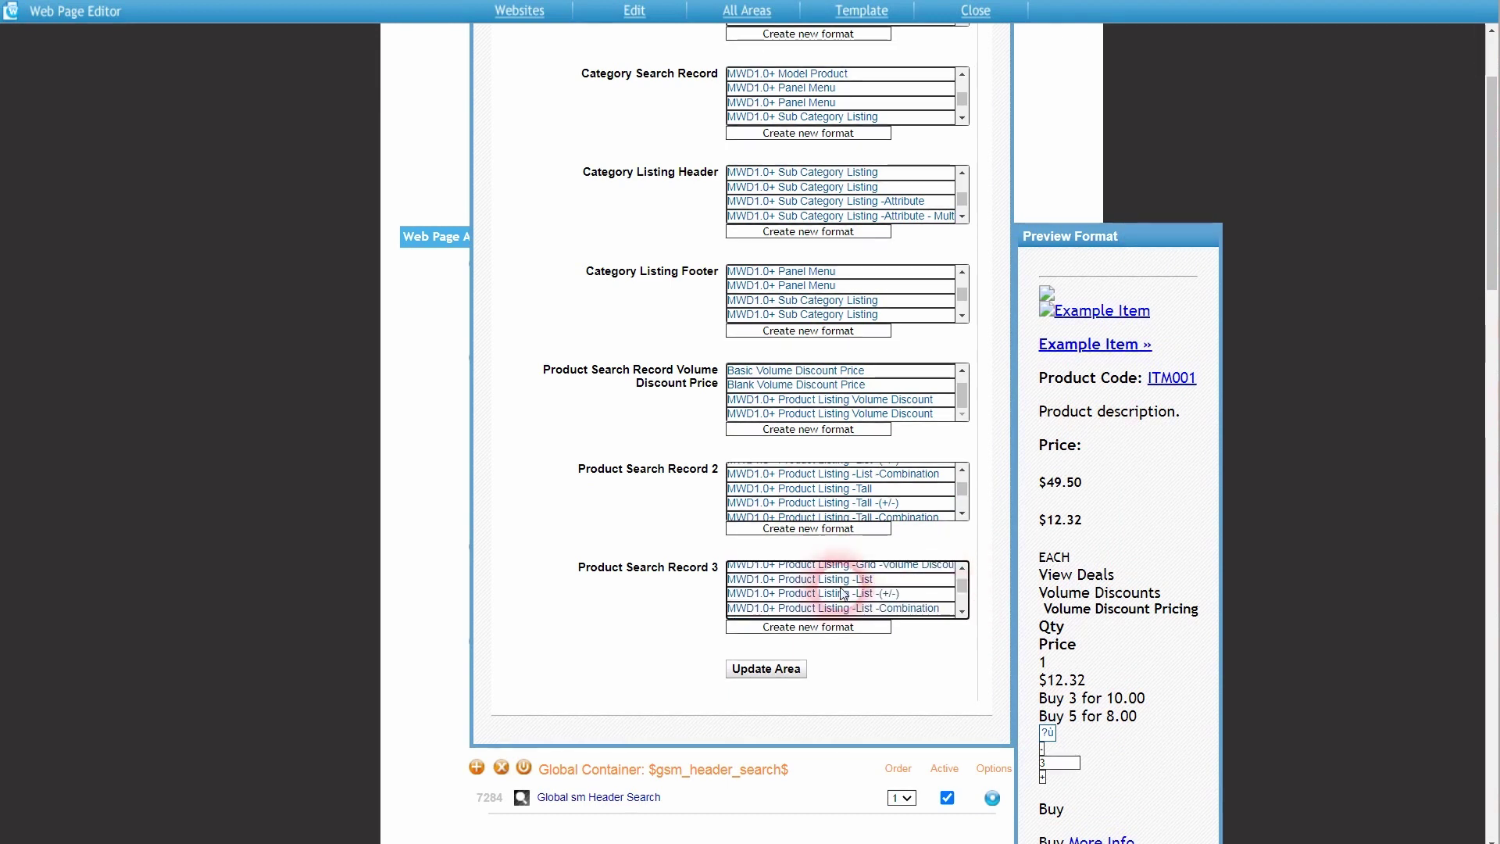
pyautogui.click(844, 594)
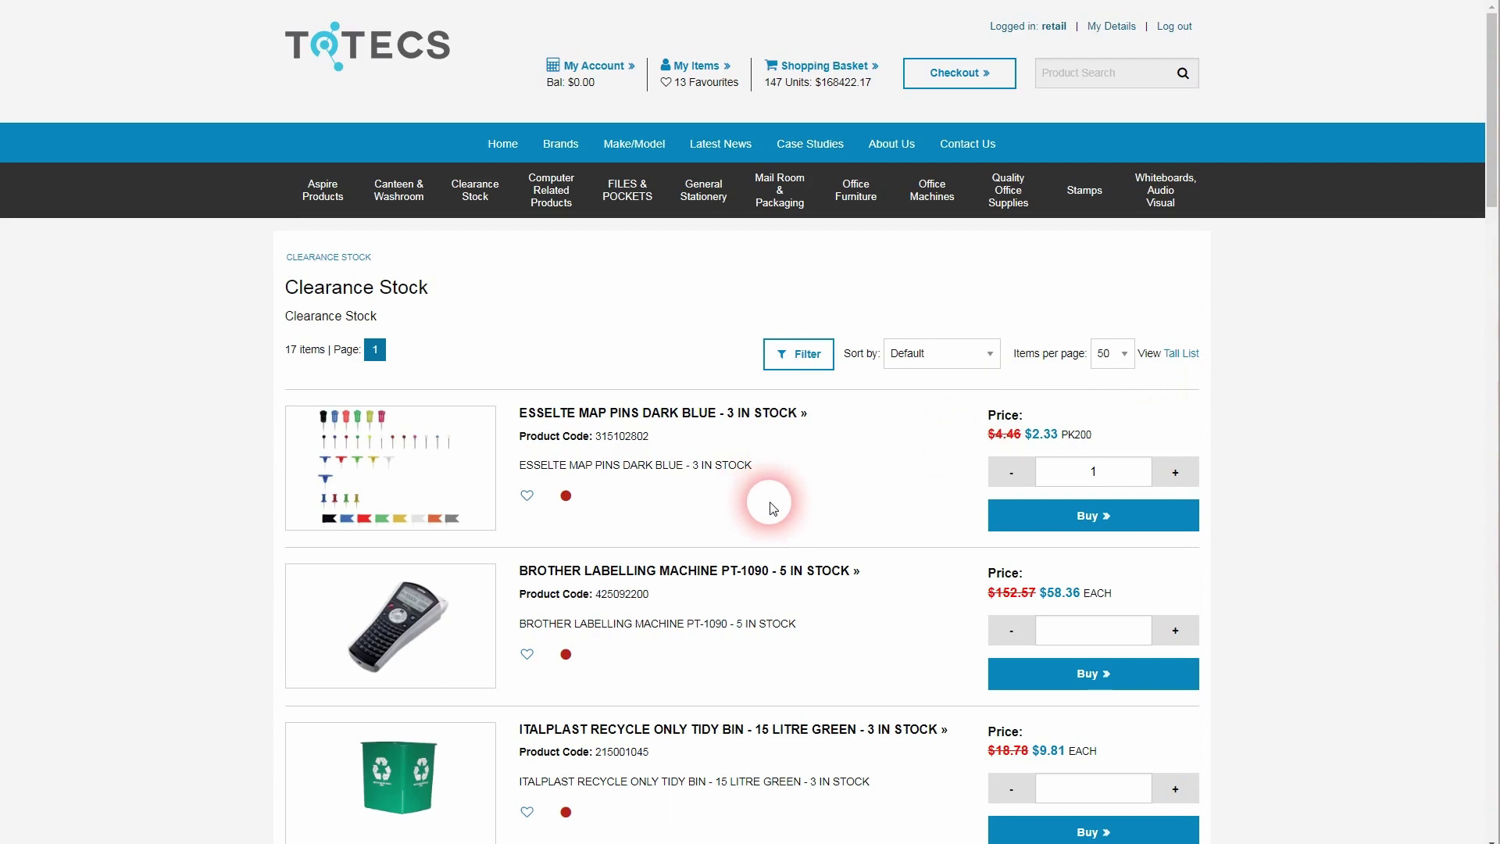
# - Switch the storefront's Clearance Stock listing back and forth between the List and Tall layouts
pyautogui.click(1178, 357)
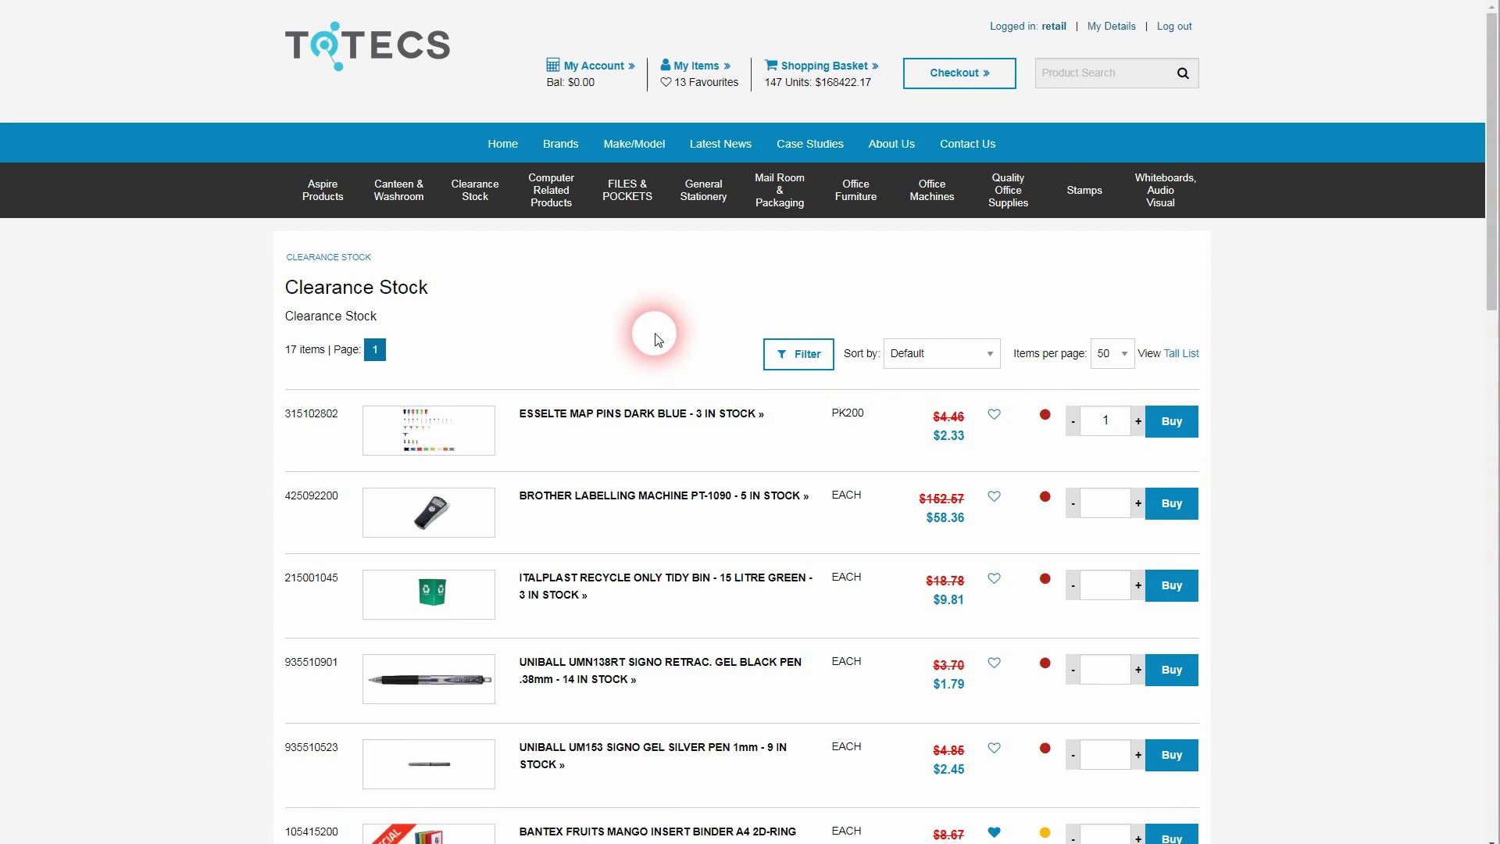
pyautogui.click(1172, 351)
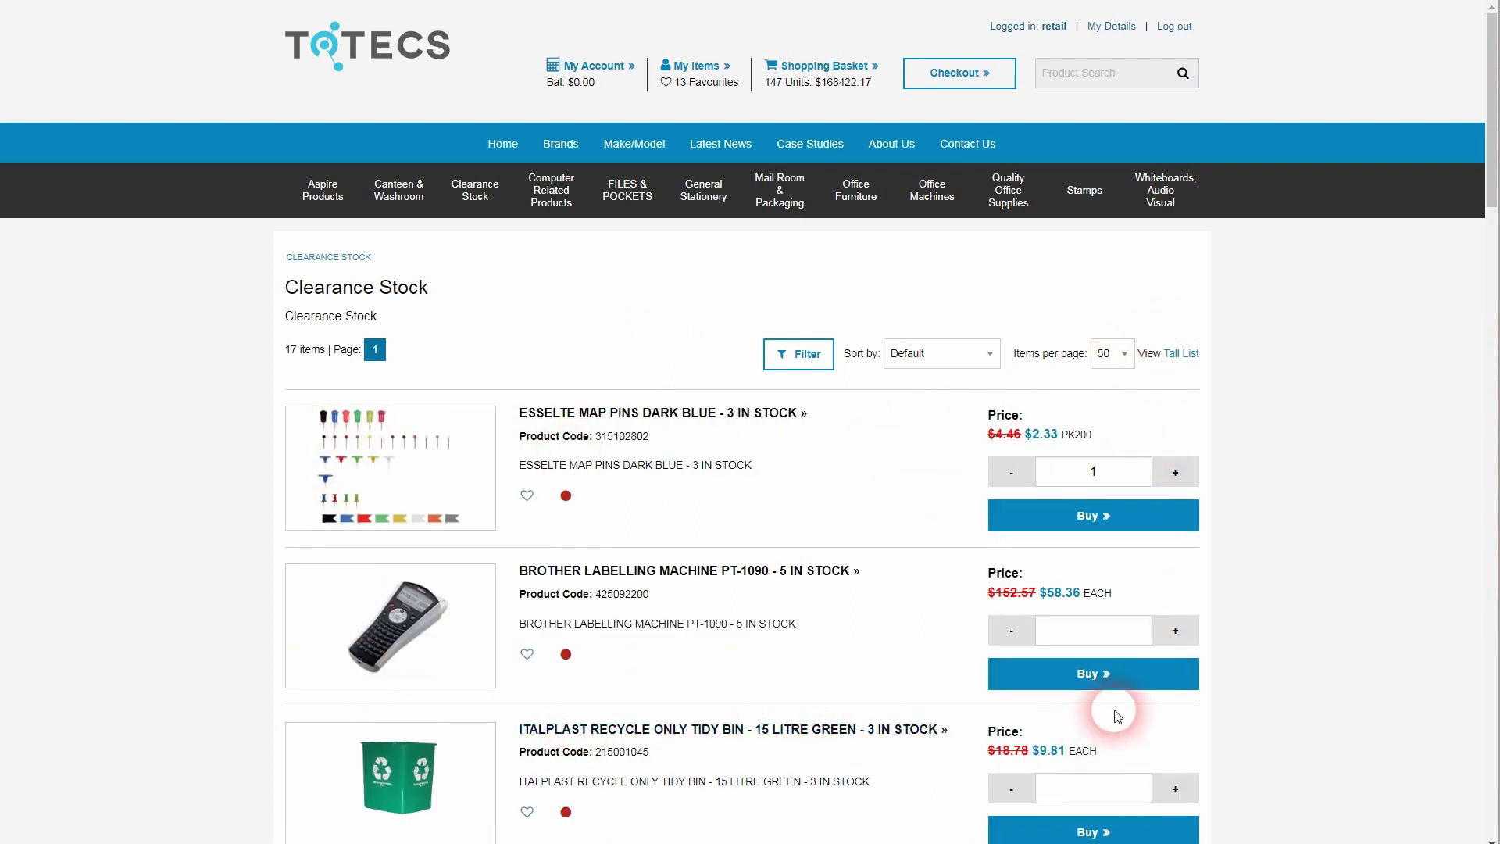
pyautogui.click(1188, 354)
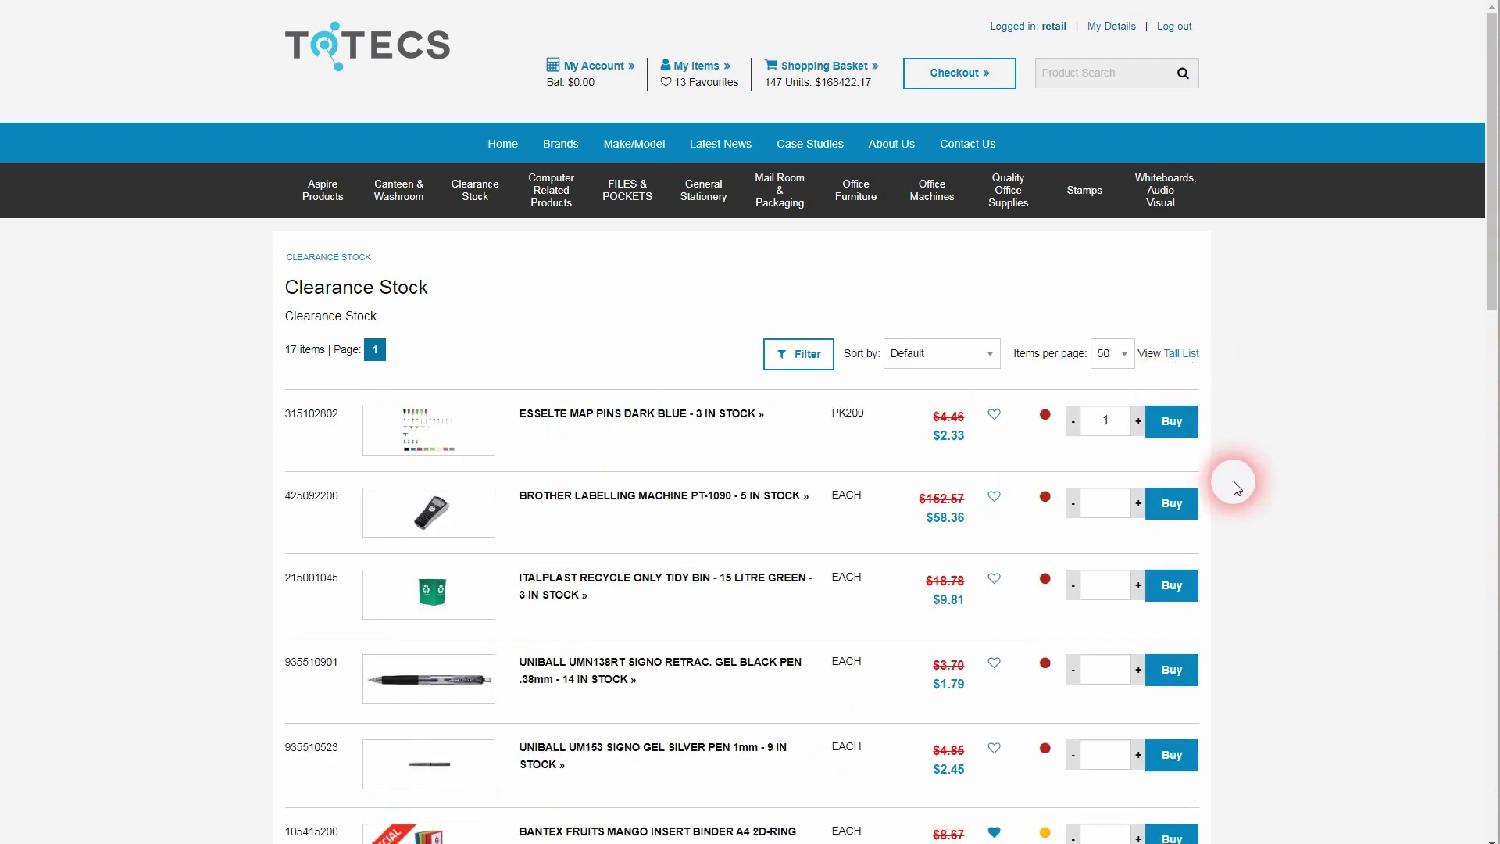
pyautogui.click(1187, 357)
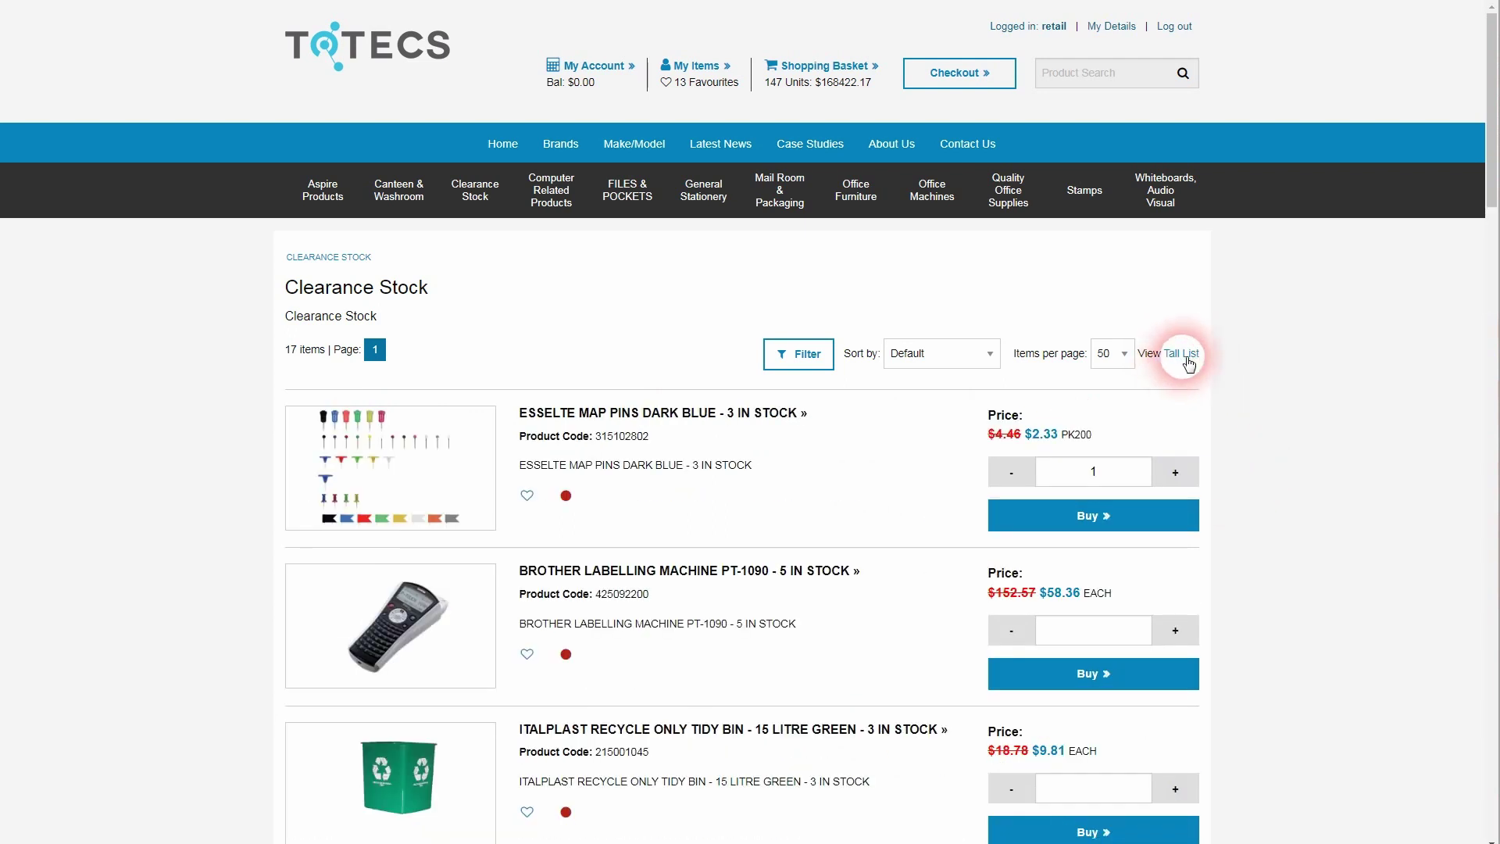
pyautogui.click(1189, 356)
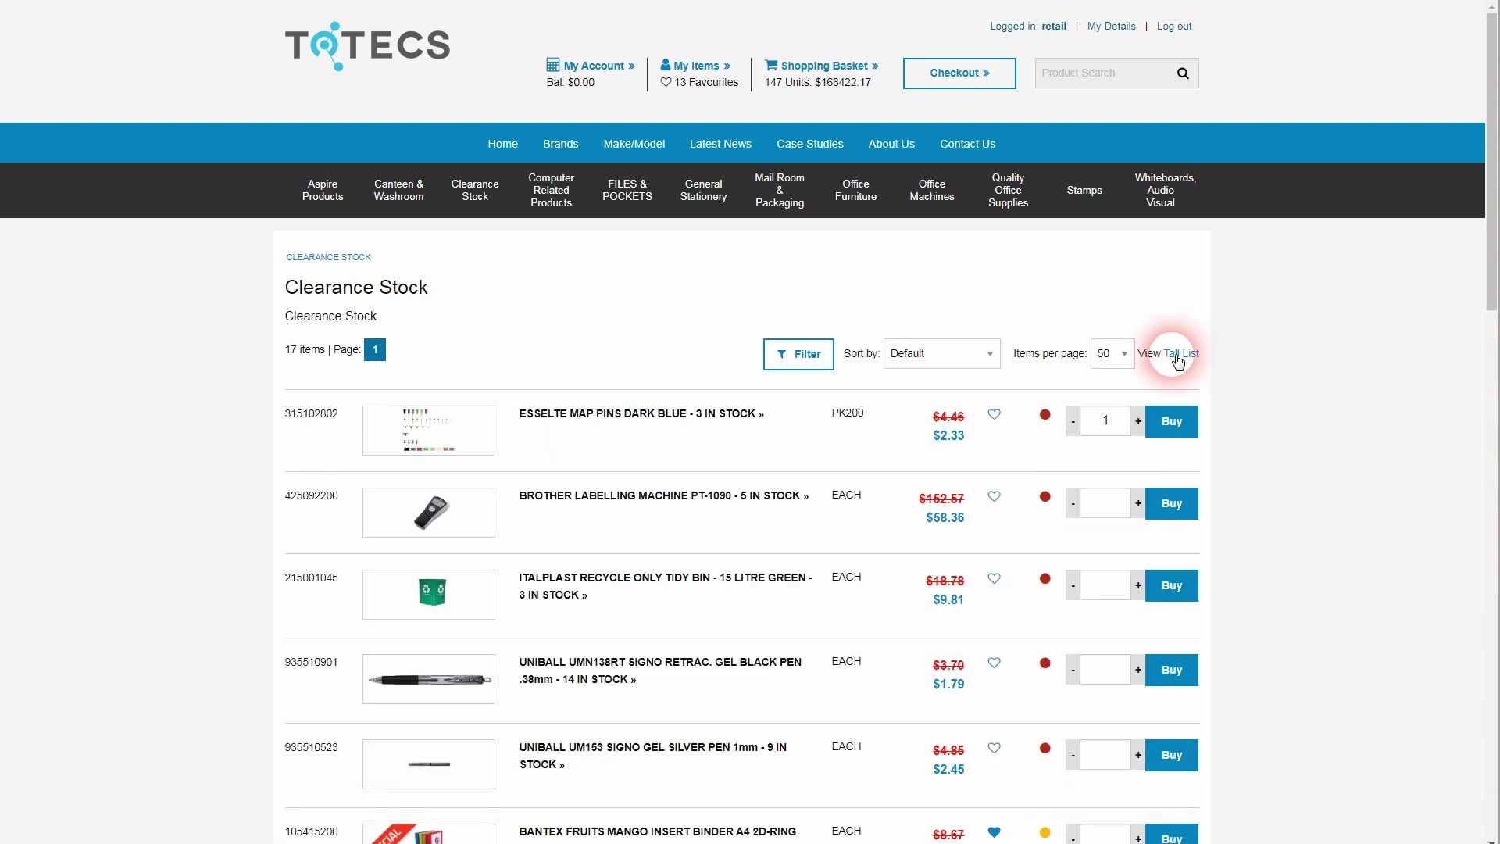
pyautogui.click(1178, 356)
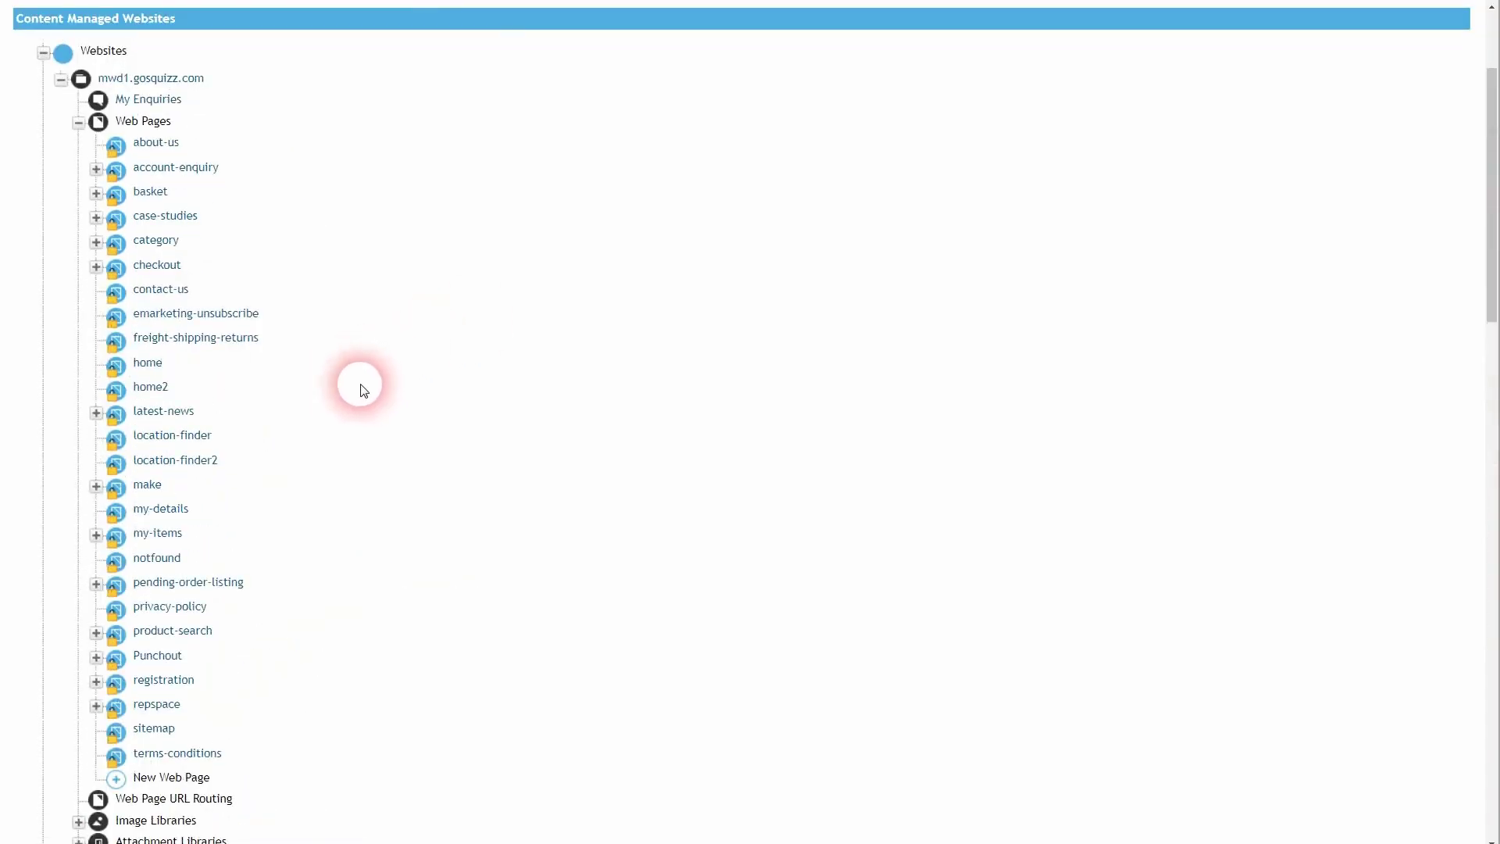
# - View all areas of the product-search web page and open the settings of Product Search Results Listing - Tall - Attribute
pyautogui.rightClick(191, 639)
pyautogui.click(237, 662)
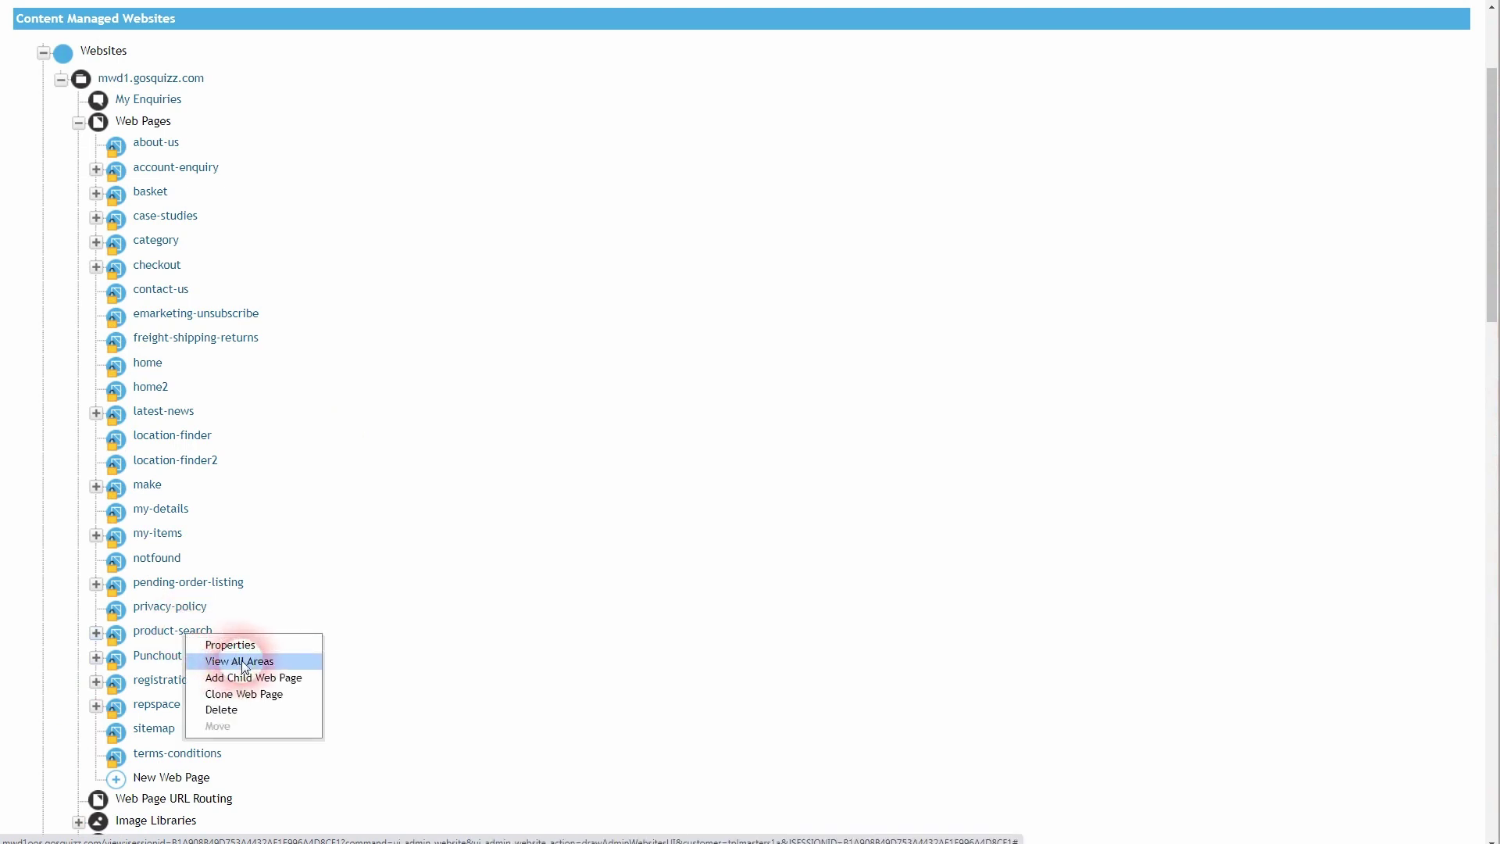
pyautogui.scroll(-1, 661, 605)
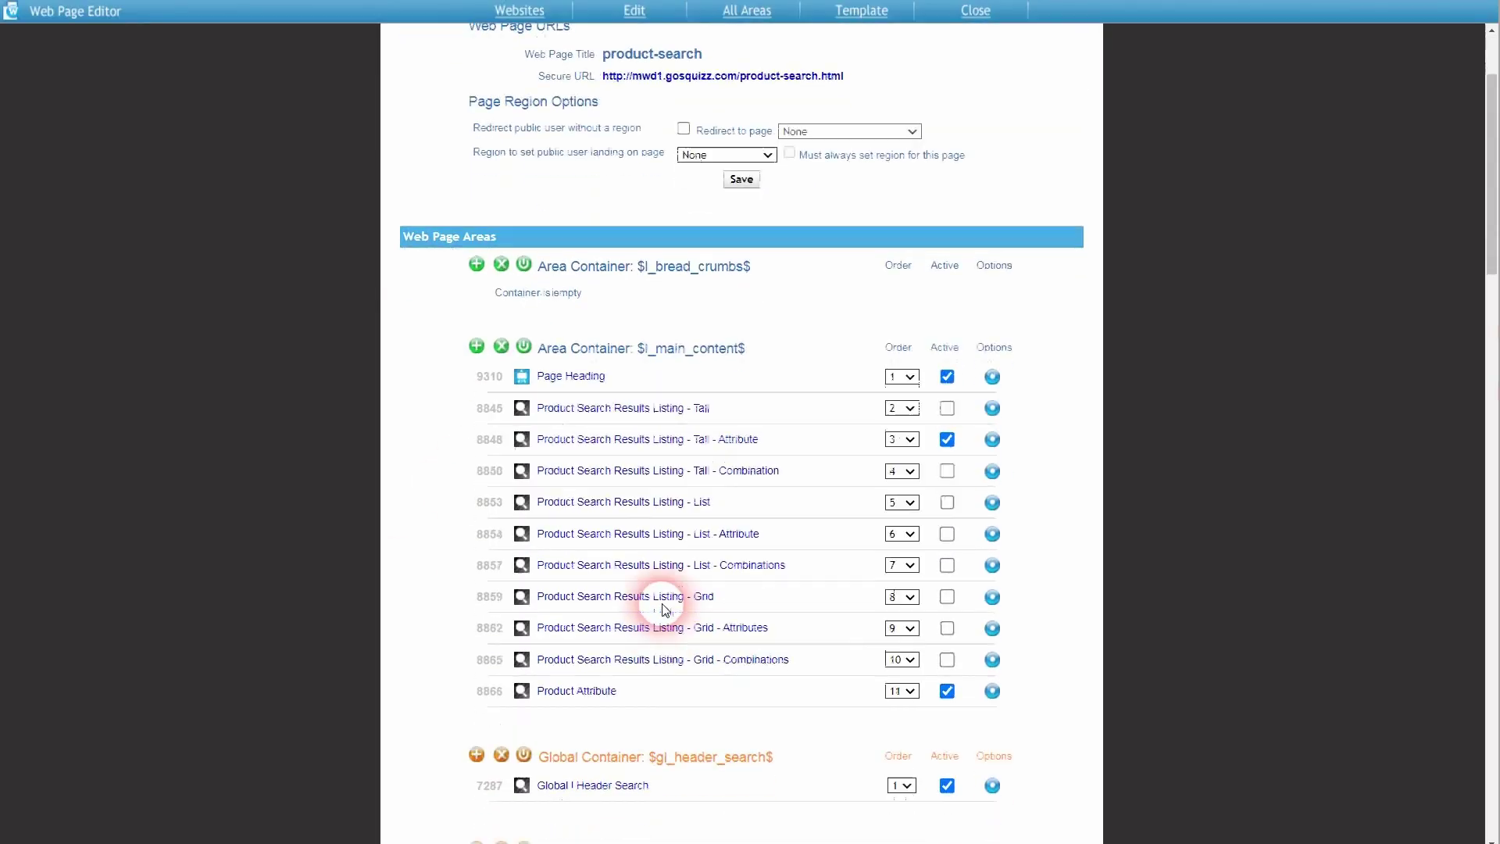
pyautogui.click(673, 439)
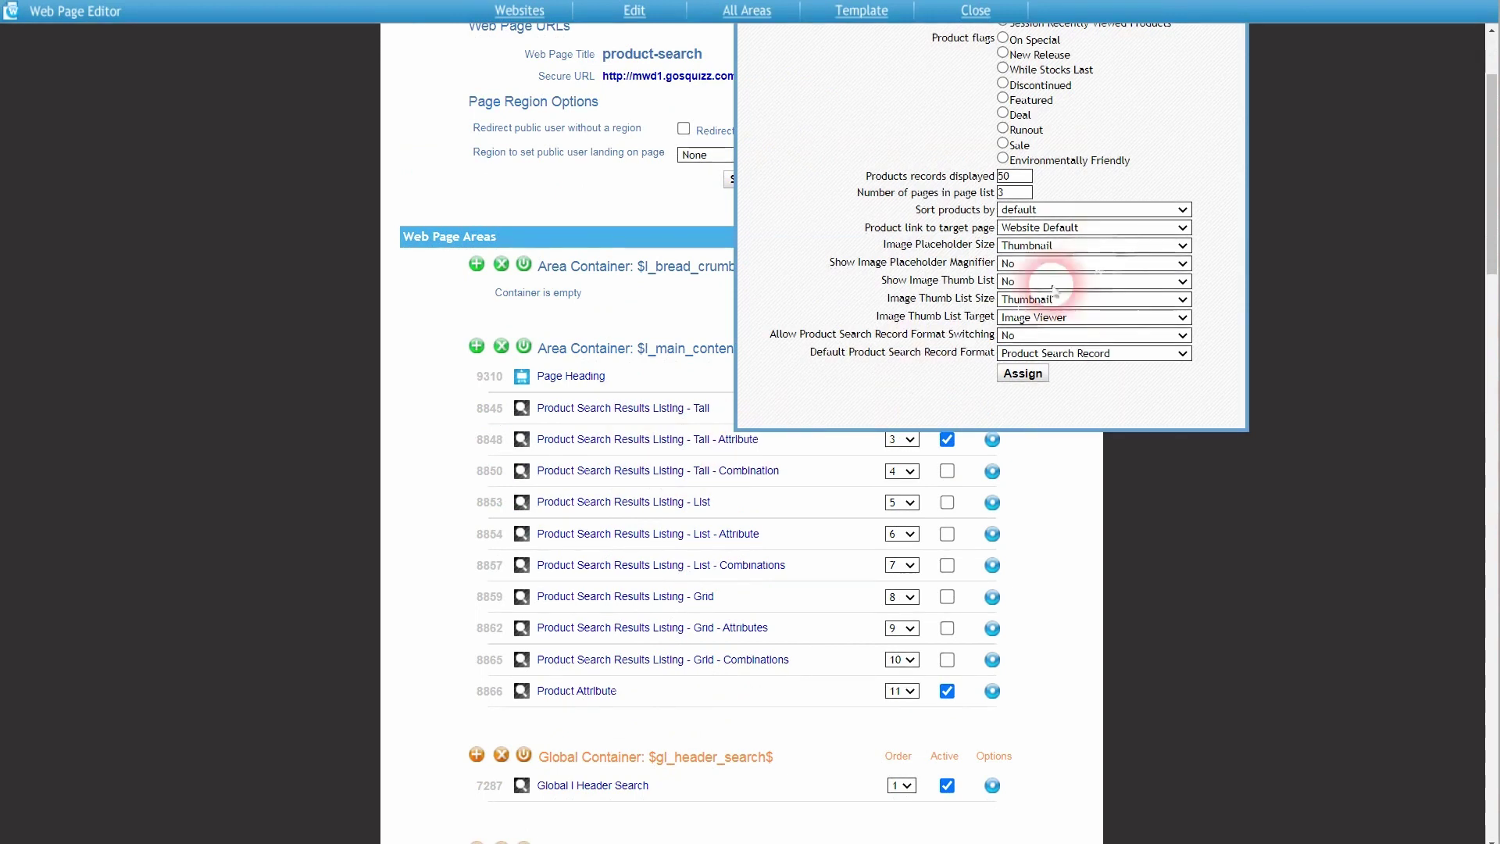
pyautogui.moveTo(813, 336); pyautogui.dragTo(977, 354)
pyautogui.click(984, 356)
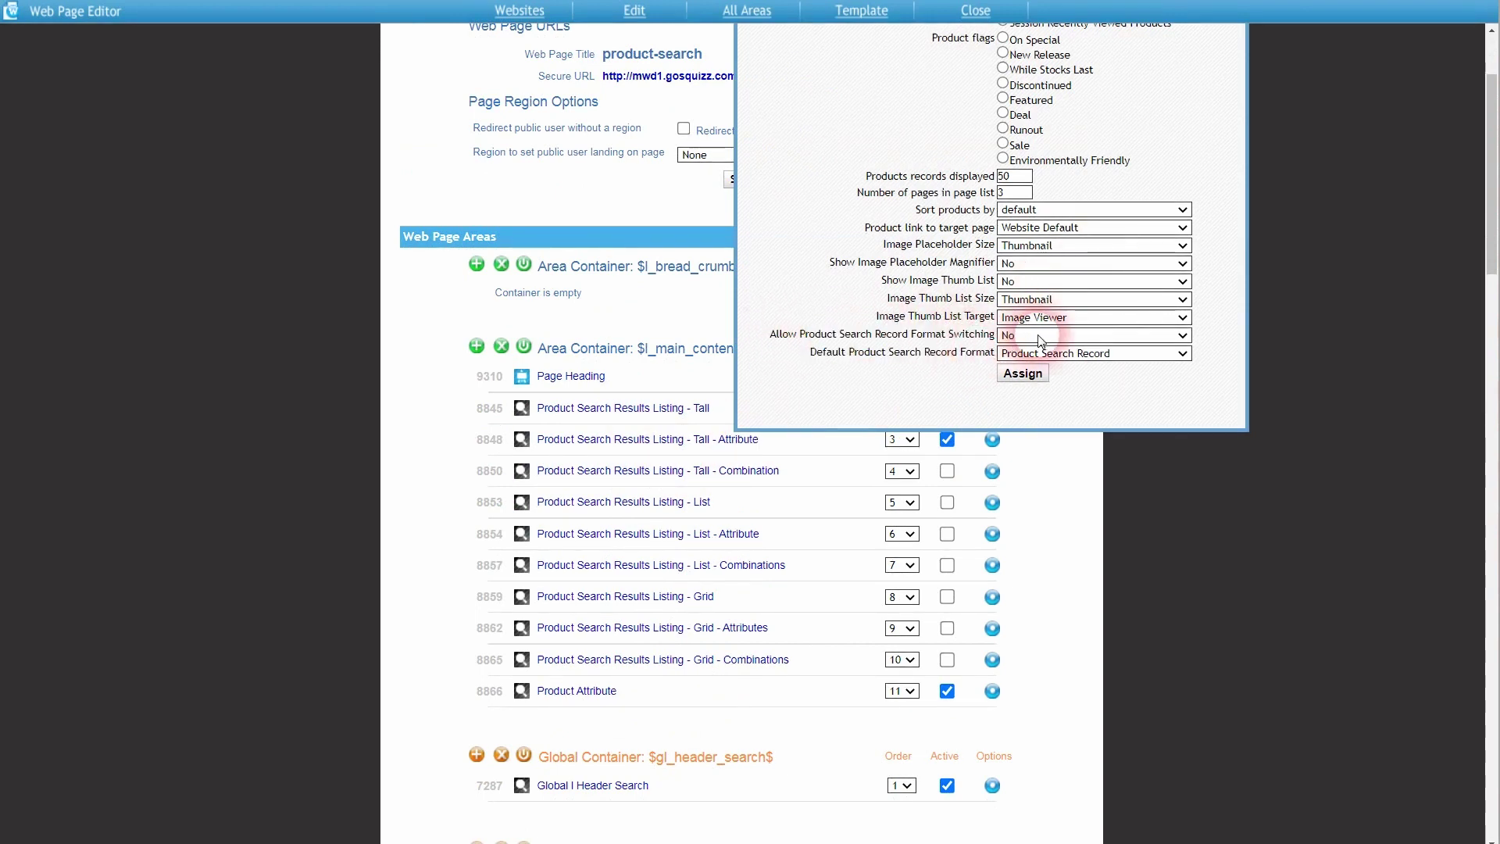
# - Set Allow Product Search Record Format Switching to Yes, check the default record format setting, and close the settings without assigning them
pyautogui.click(1108, 354)
pyautogui.click(1108, 356)
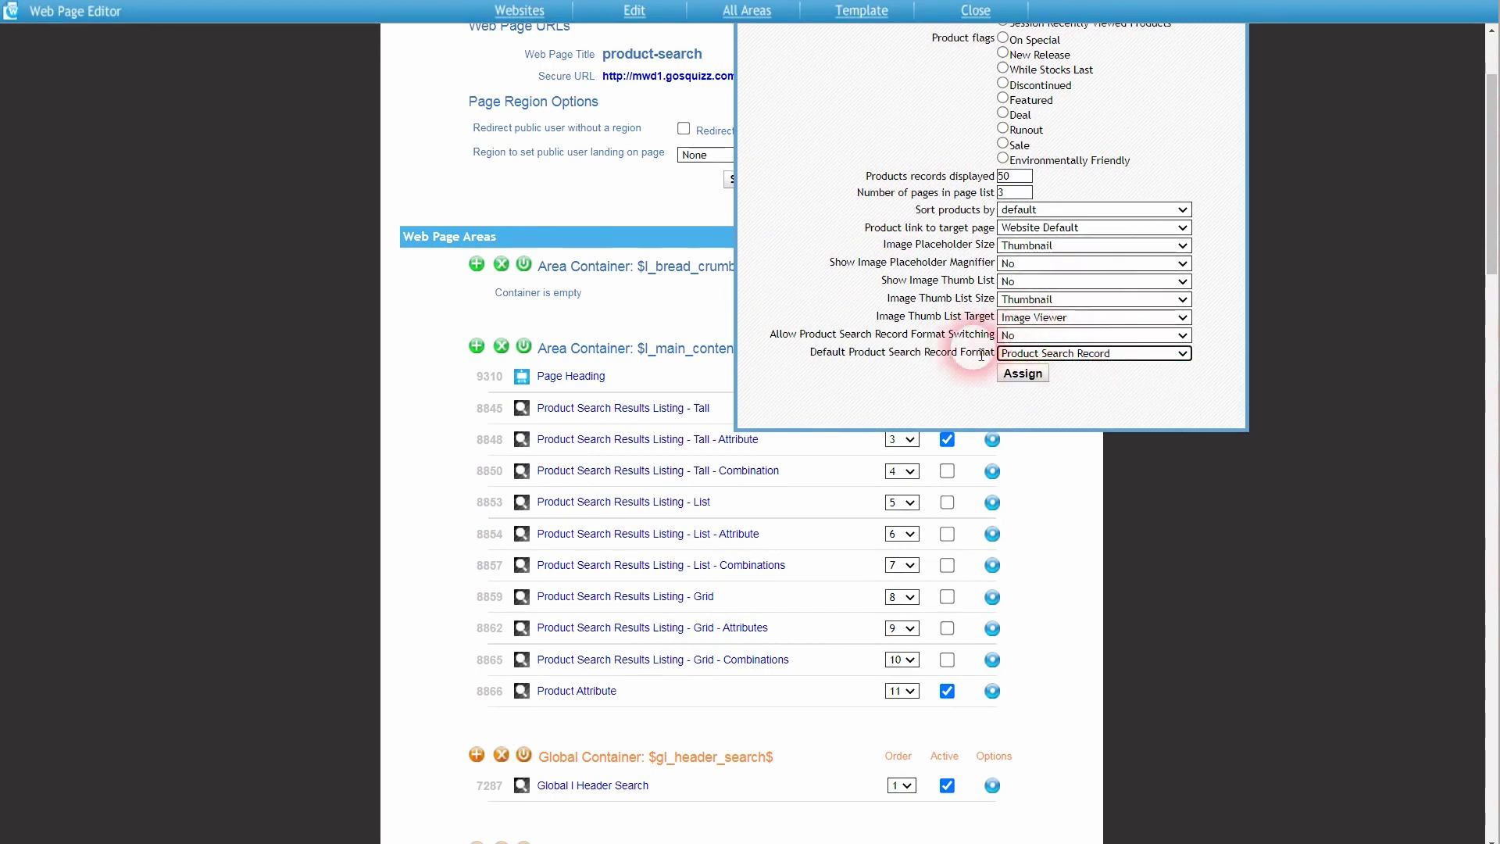
pyautogui.scroll(2, 1008, 367)
pyautogui.click(1016, 491)
pyautogui.click(1012, 521)
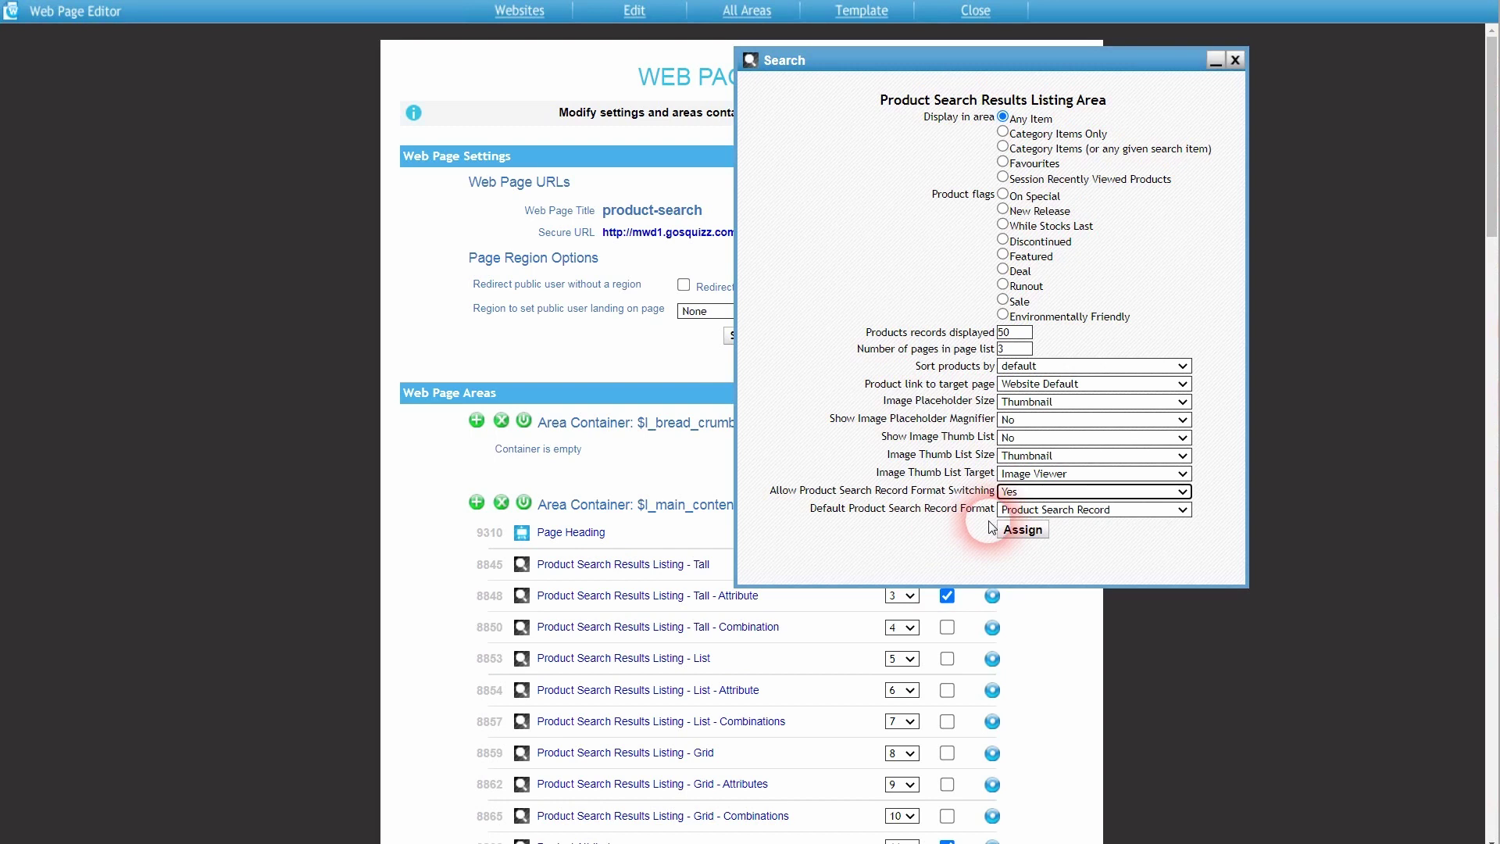
pyautogui.click(1235, 60)
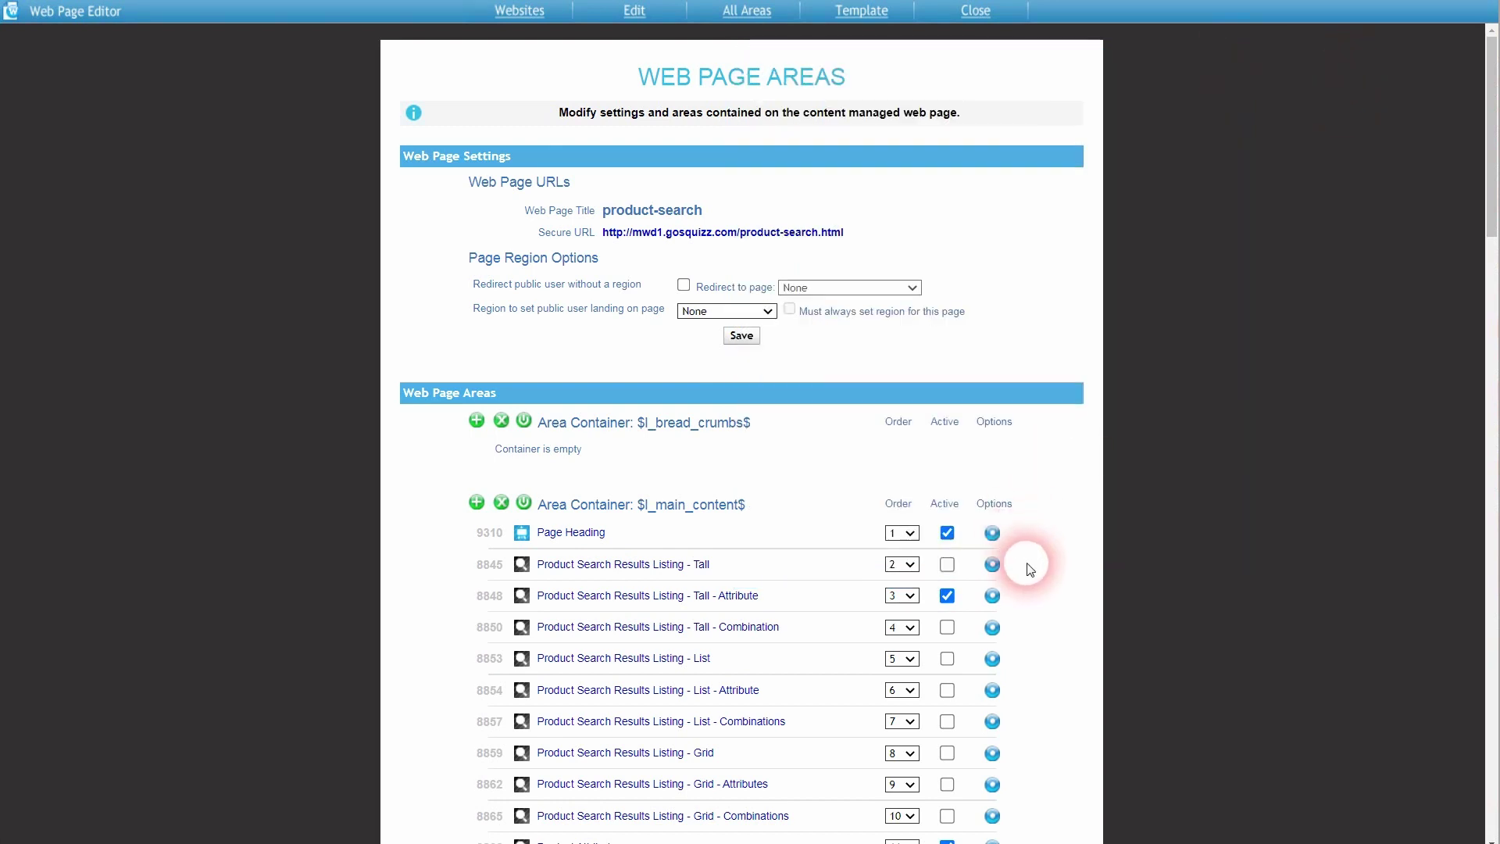
# - Open the format selection for the Product Search Results Listing - Tall - Attribute area and examine its Product Search Record 2 and 3 formats
pyautogui.click(992, 596)
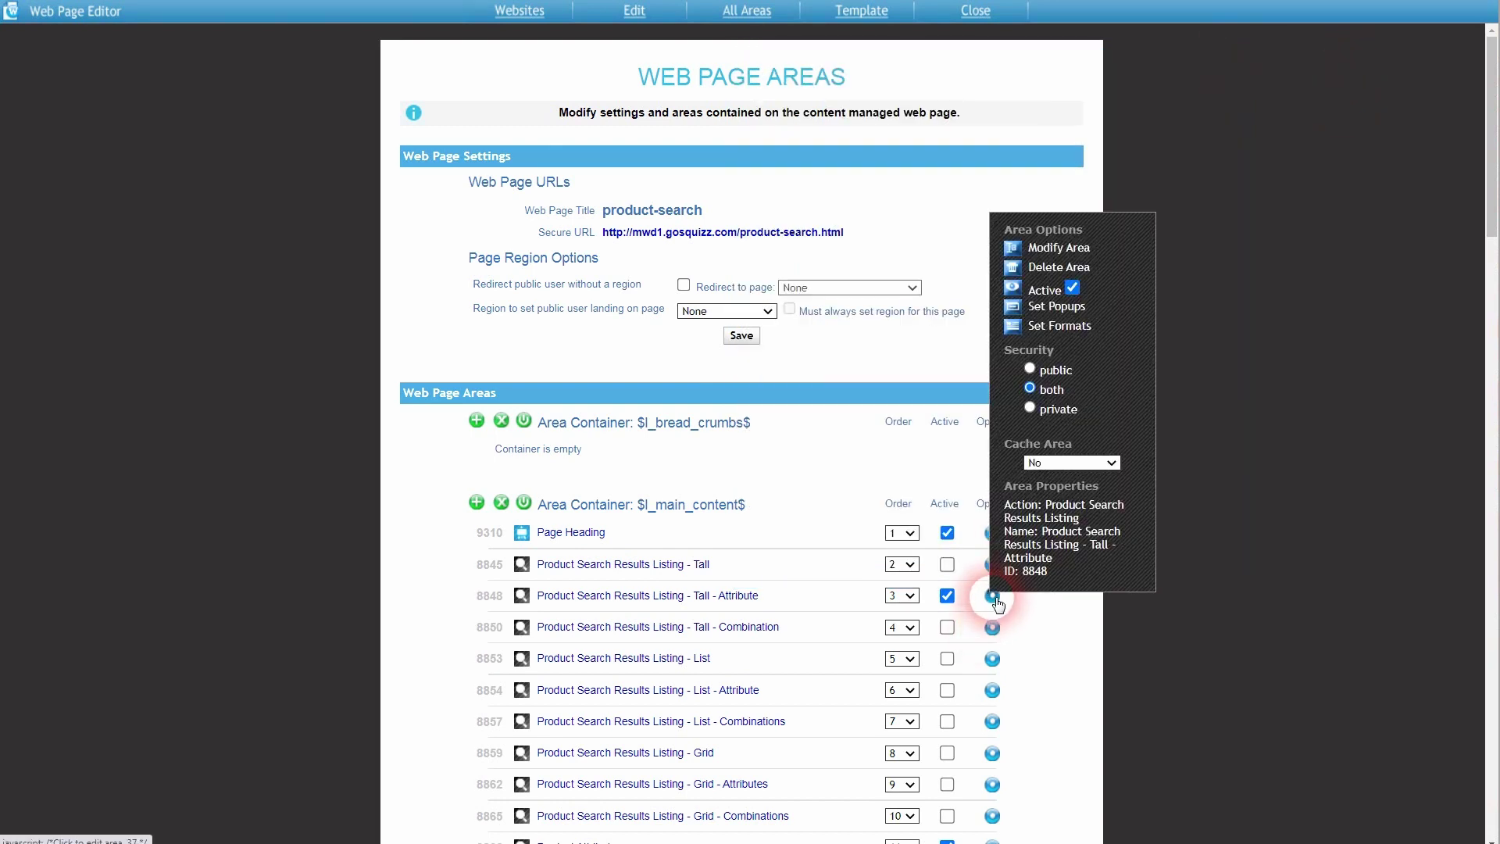
pyautogui.click(1069, 334)
pyautogui.scroll(-3, 735, 531)
pyautogui.scroll(-3, 933, 407)
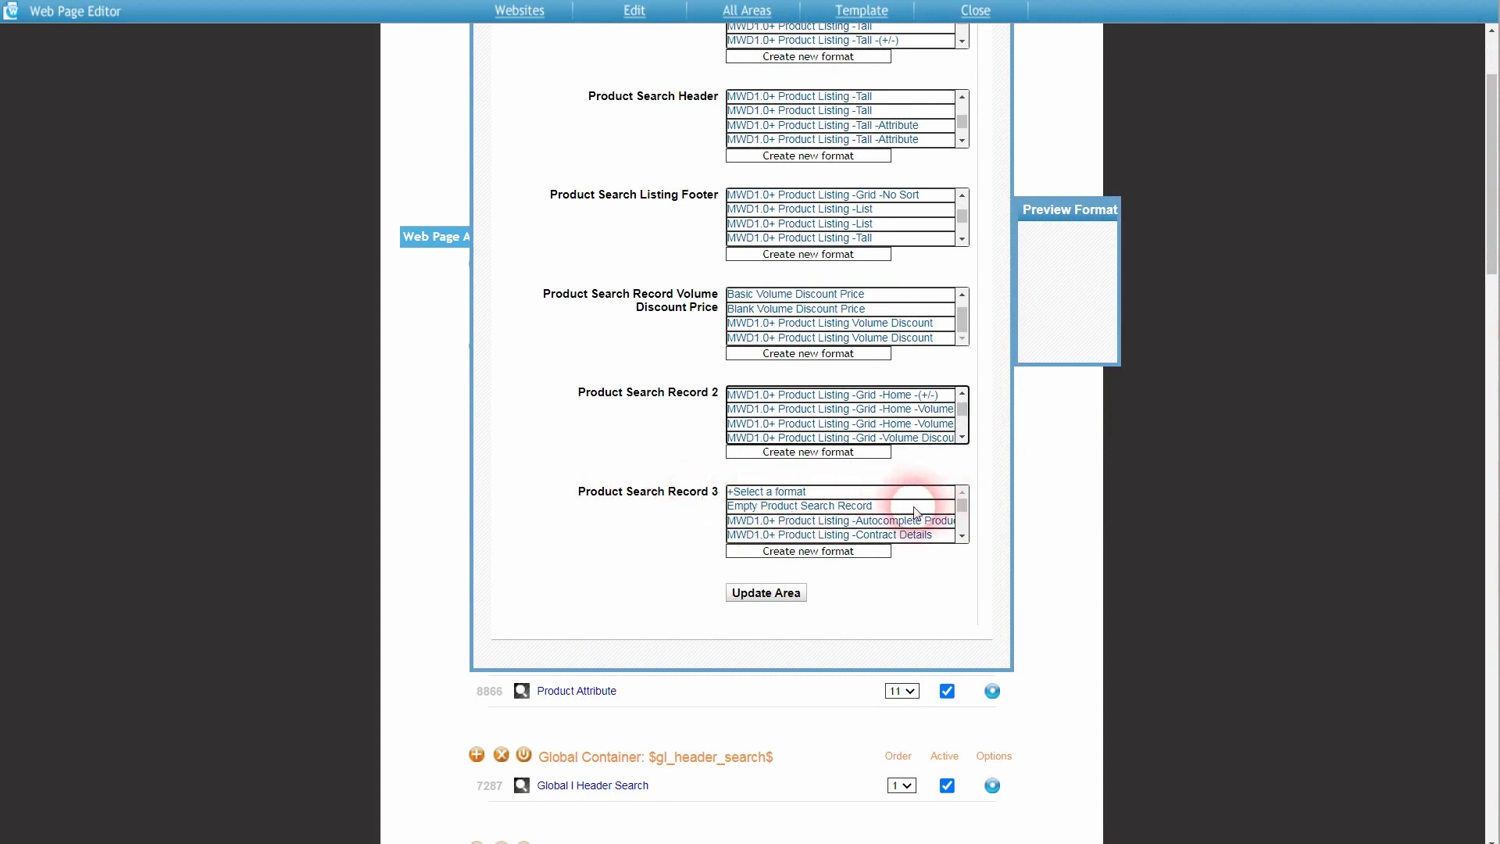
pyautogui.scroll(2, 990, 551)
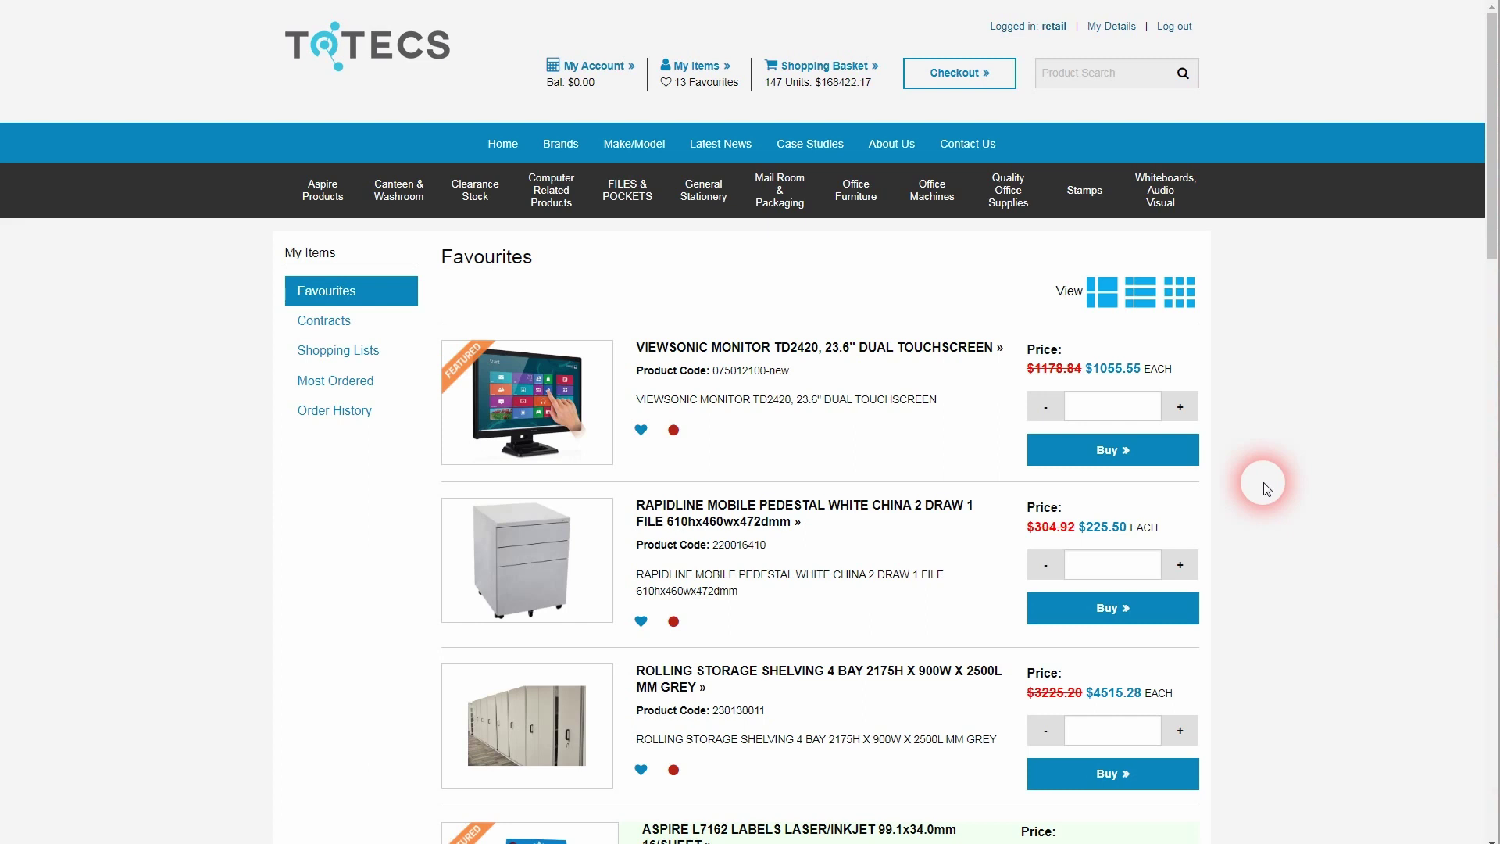
# - Switch the storefront's Favourites listing between the list, grid and tall layouts, finishing on the list layout
pyautogui.click(1142, 292)
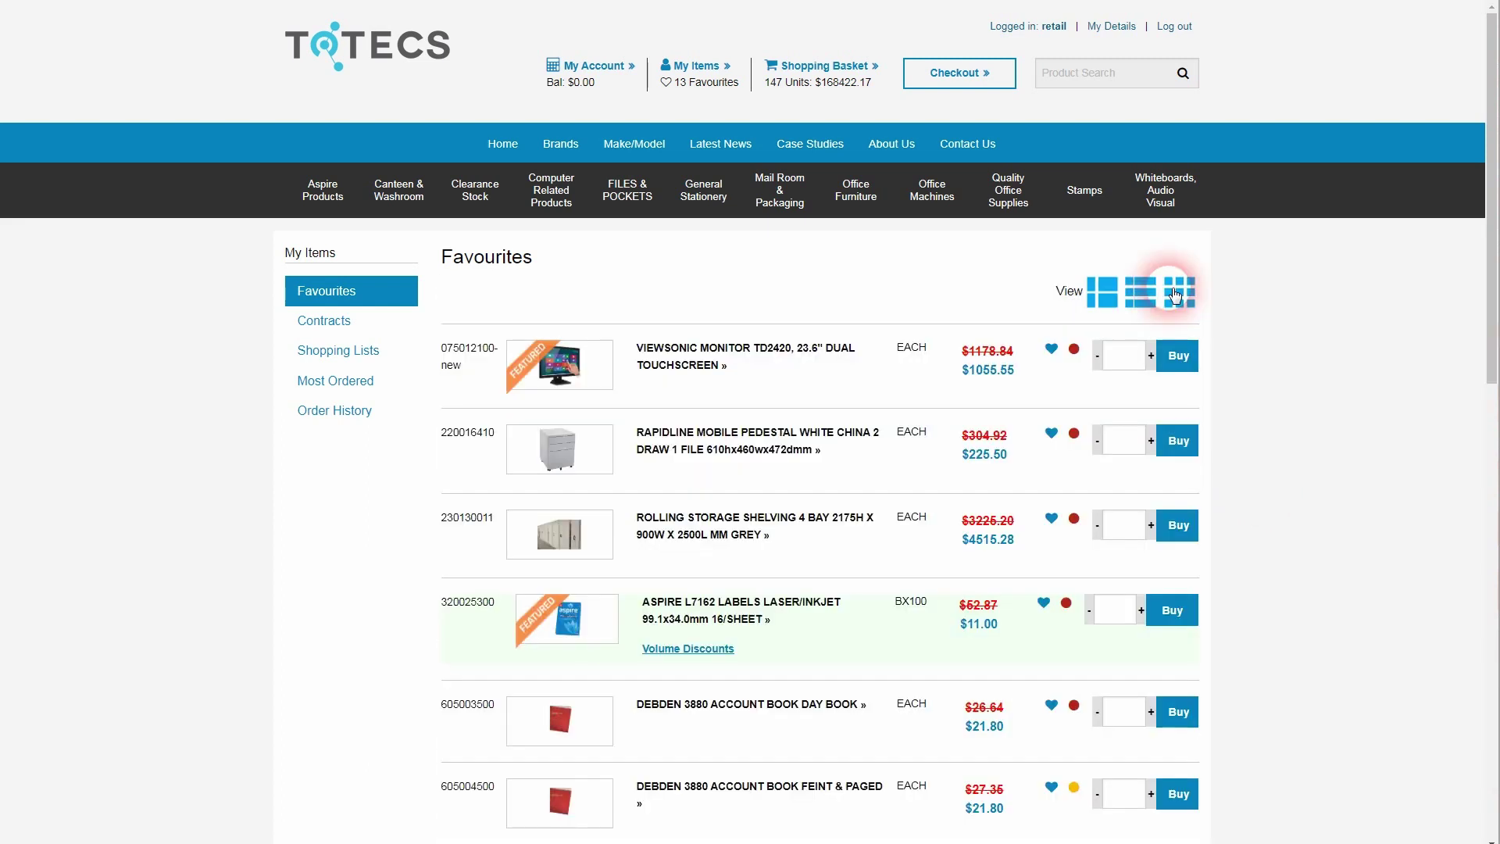
pyautogui.click(1180, 294)
pyautogui.click(1151, 303)
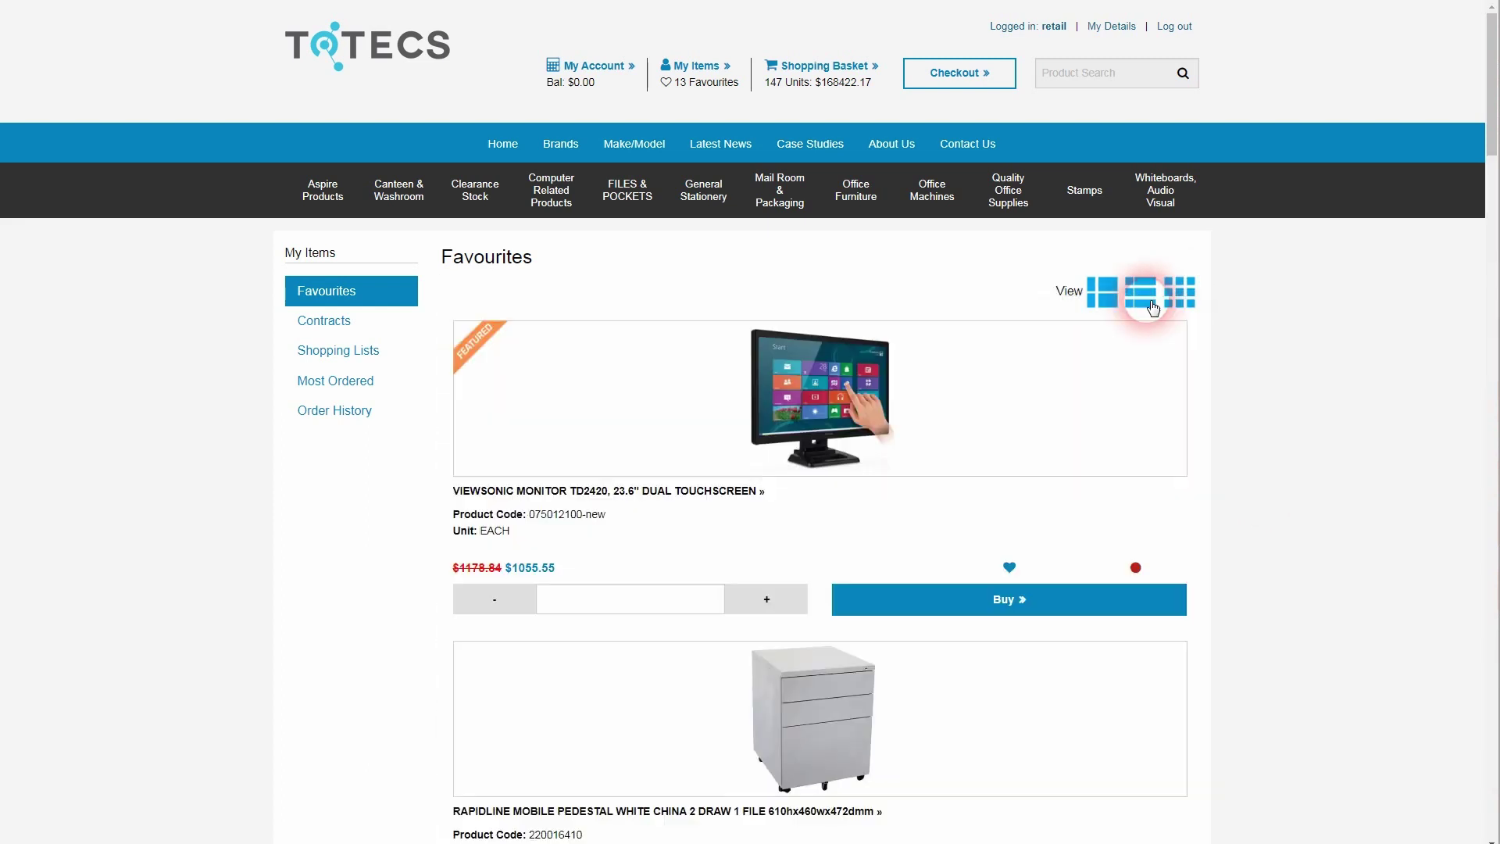
pyautogui.click(1128, 305)
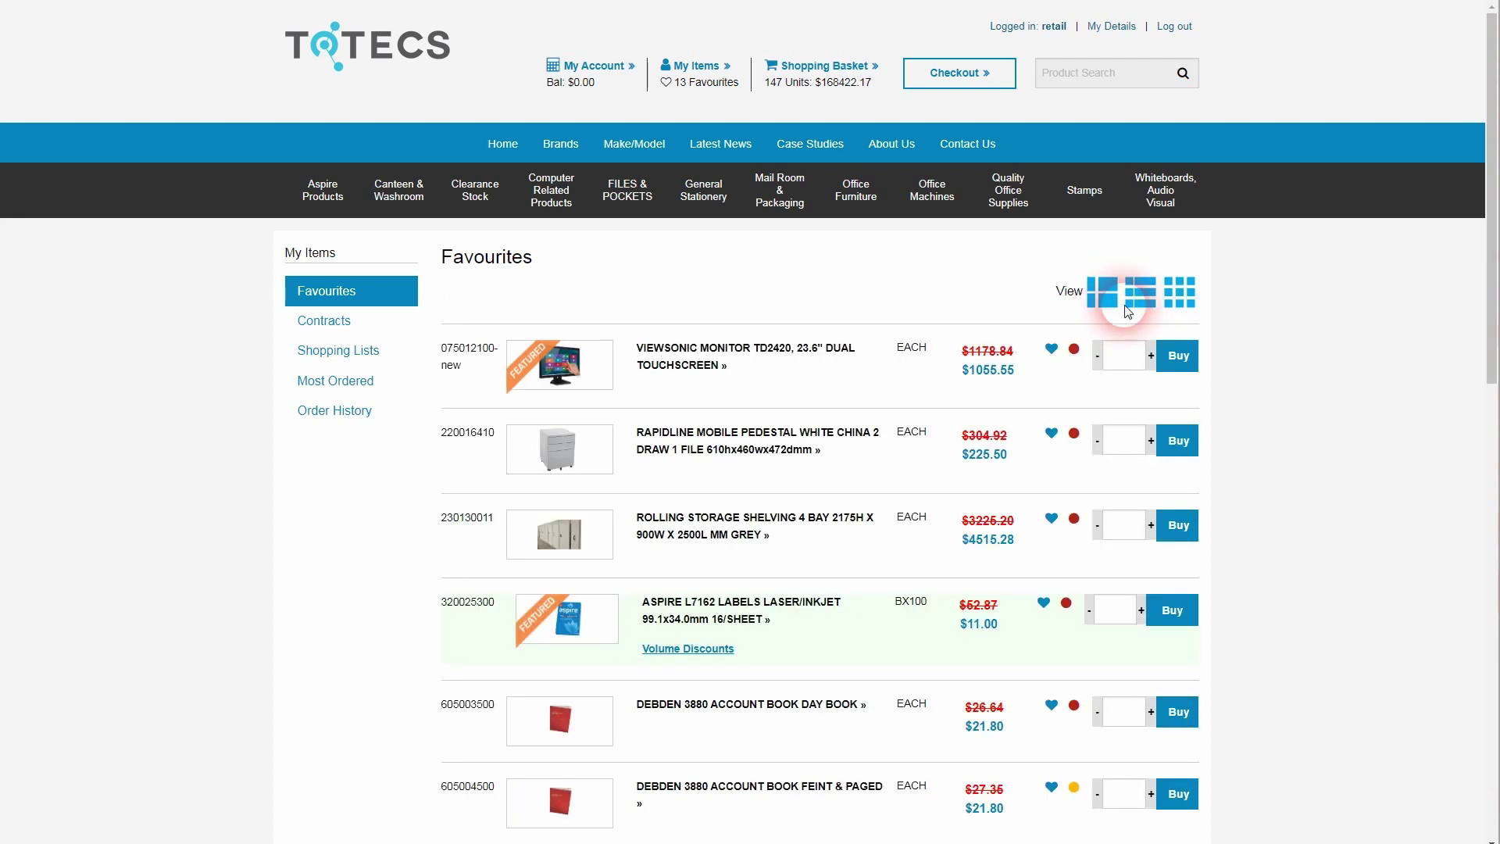
pyautogui.click(1108, 303)
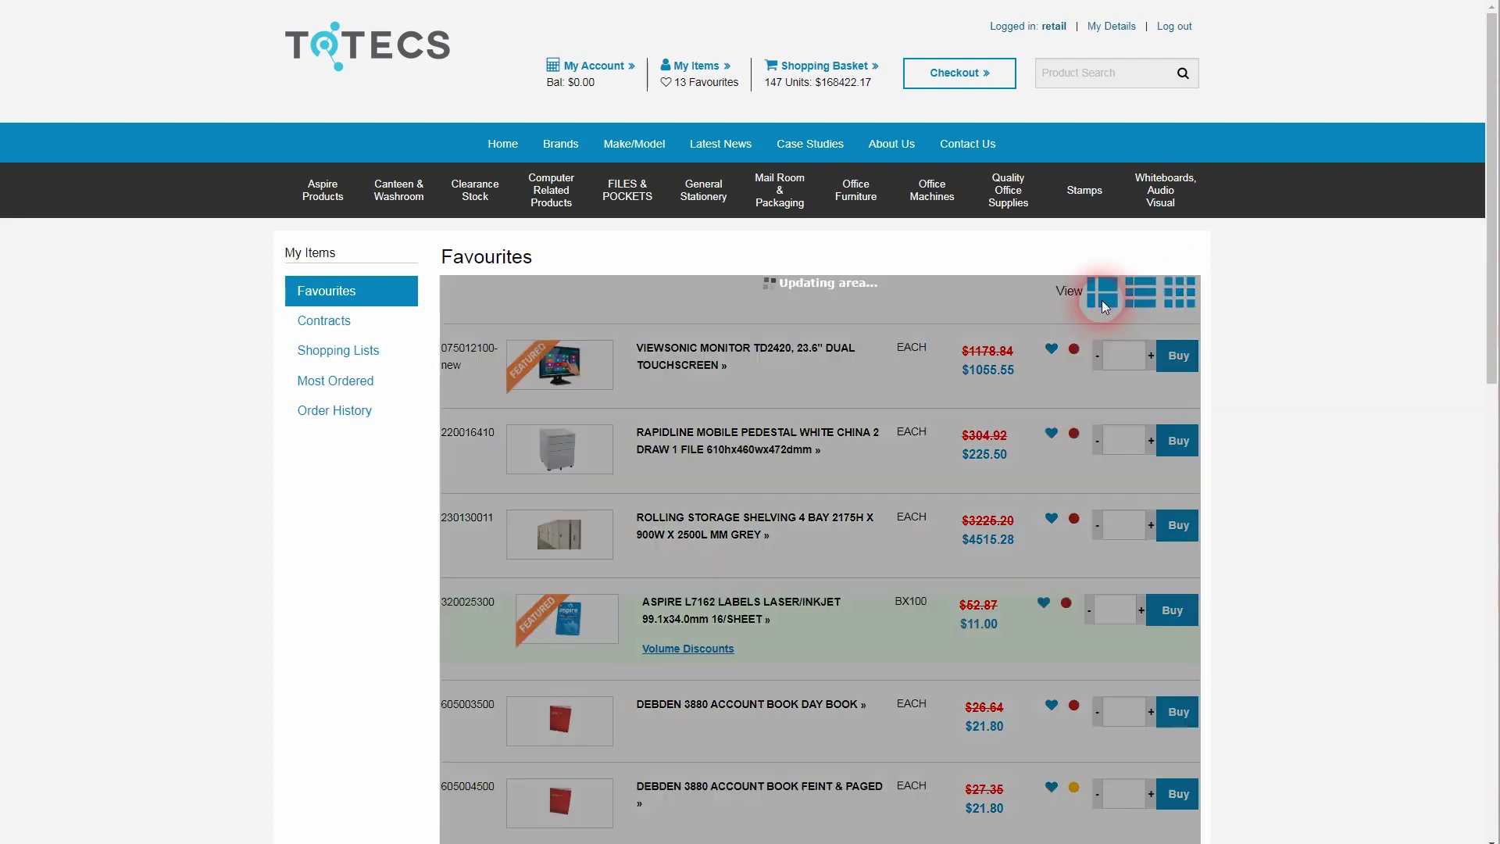
pyautogui.click(1209, 367)
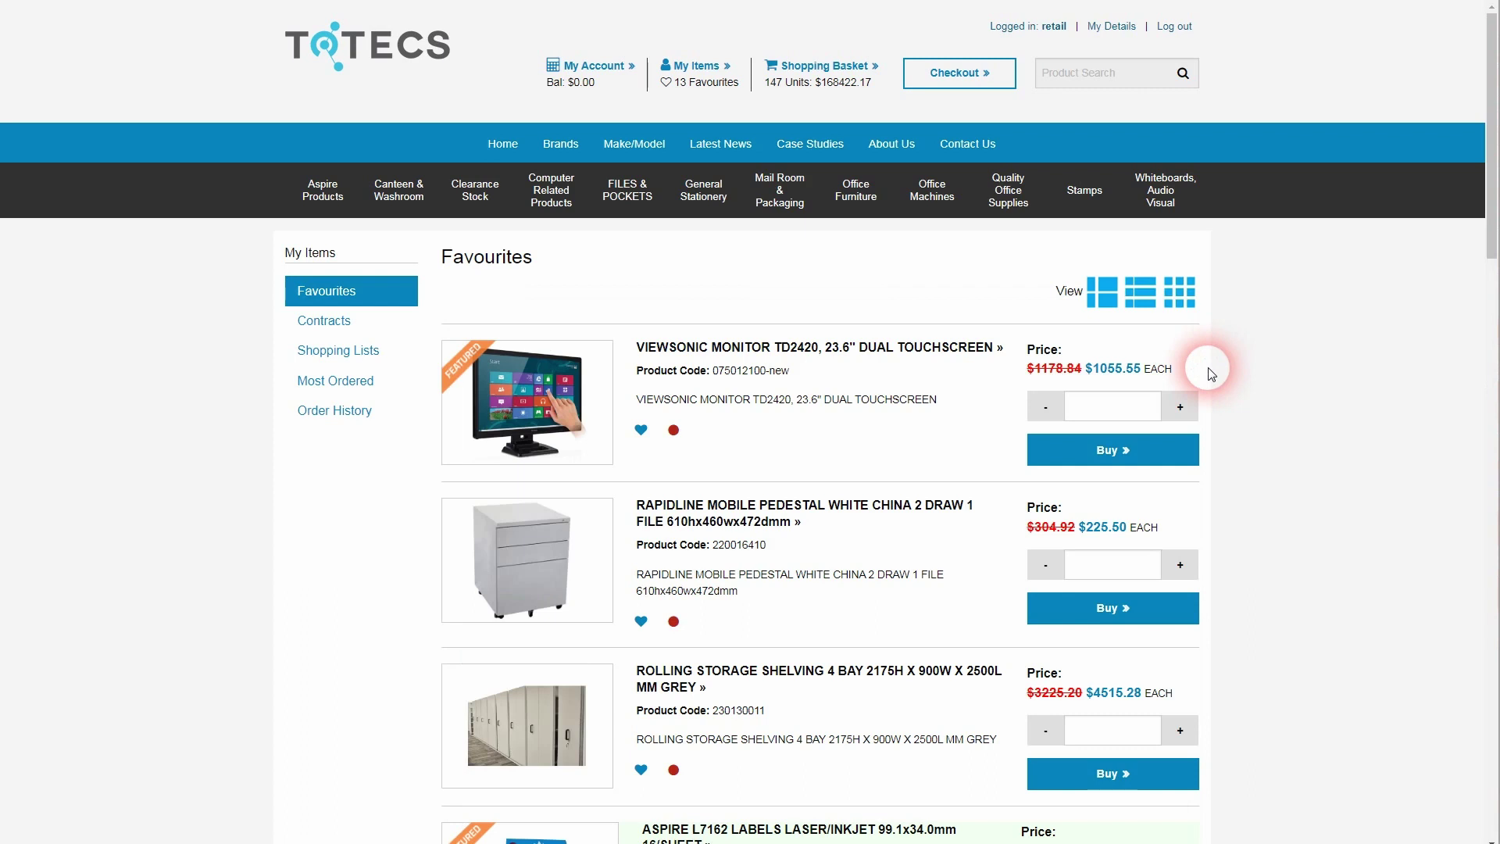
pyautogui.click(1146, 305)
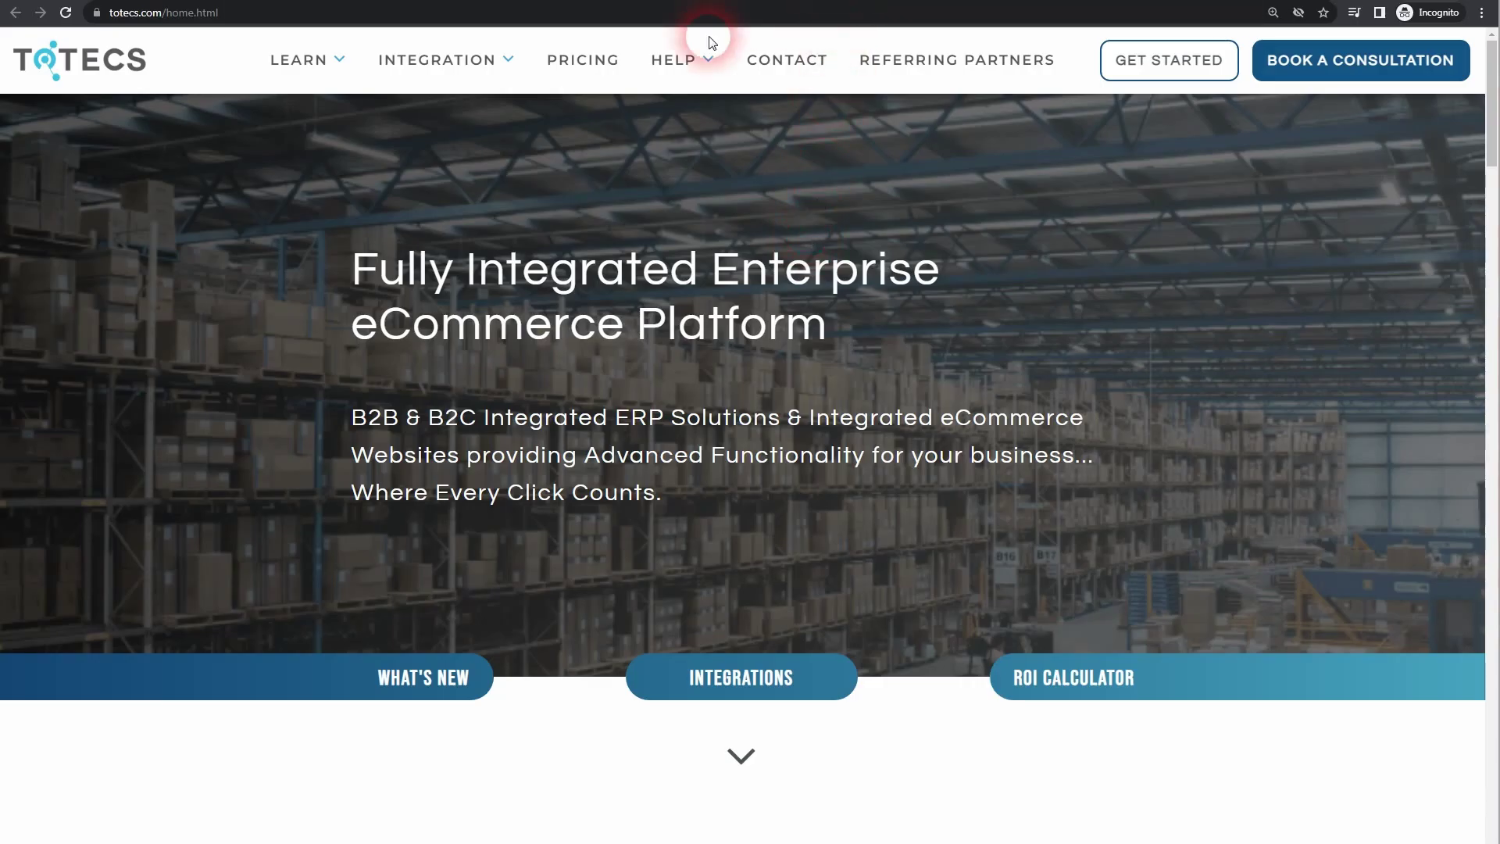
# - Open the forums on the TOTECS website and go to the Releases forum
pyautogui.moveTo(687, 55)
pyautogui.click(508, 151)
pyautogui.click(255, 688)
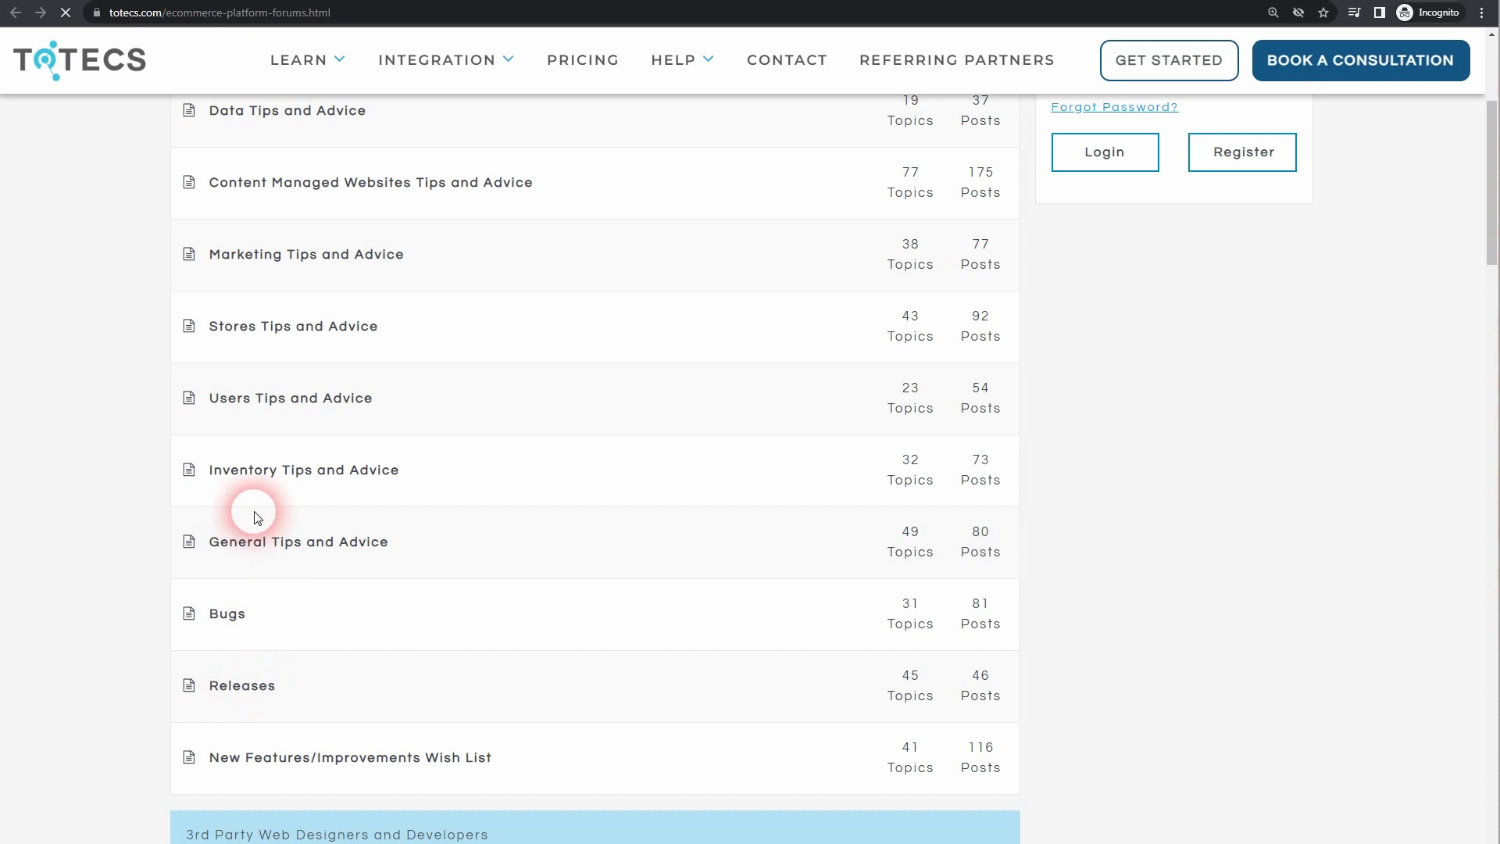